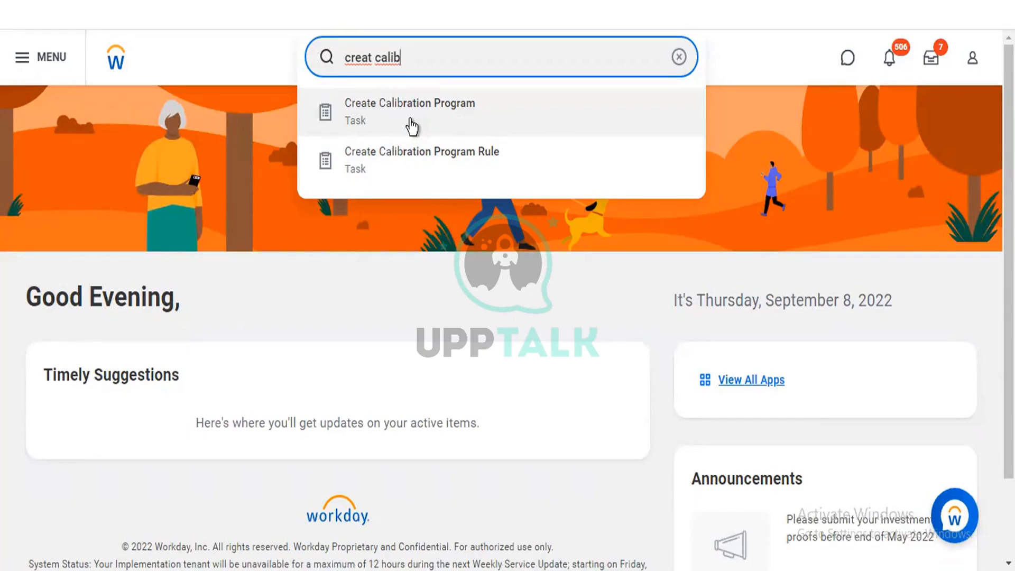
Step: Open the Create Calibration Program task and set Applies To to the Director Level rule
left_click(412, 125)
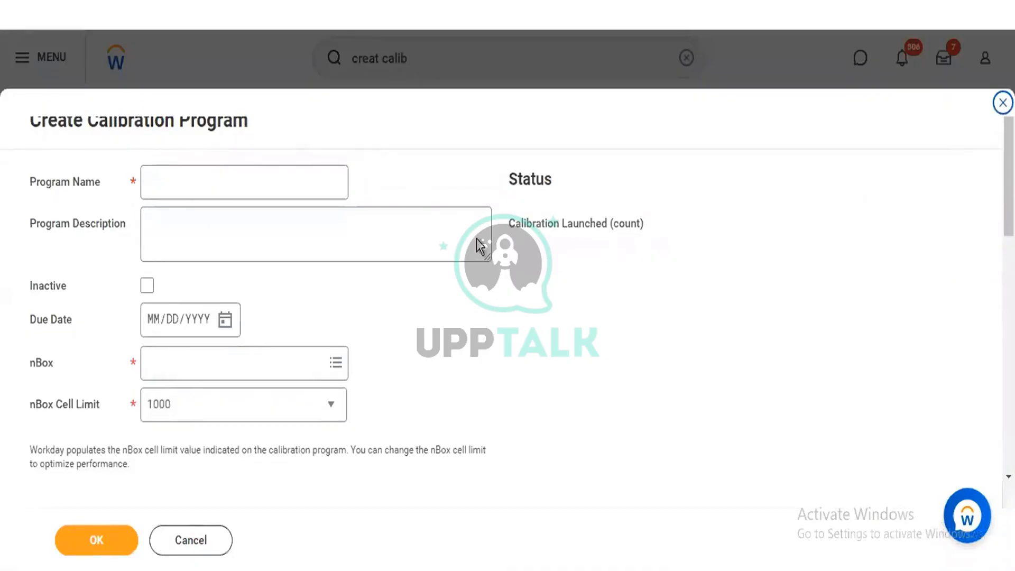
left_click(180, 181)
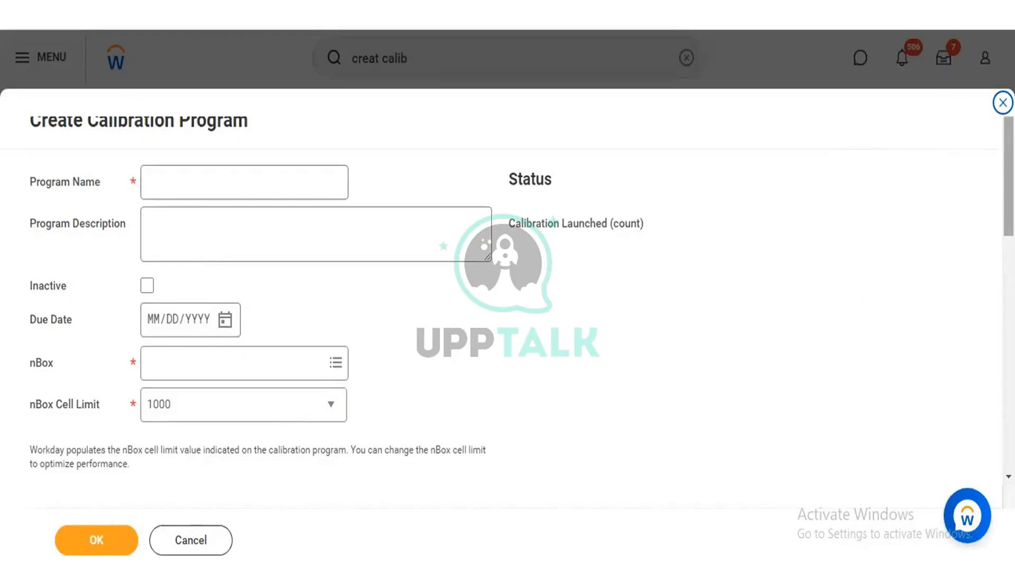
scroll(557, 316, "down", 4)
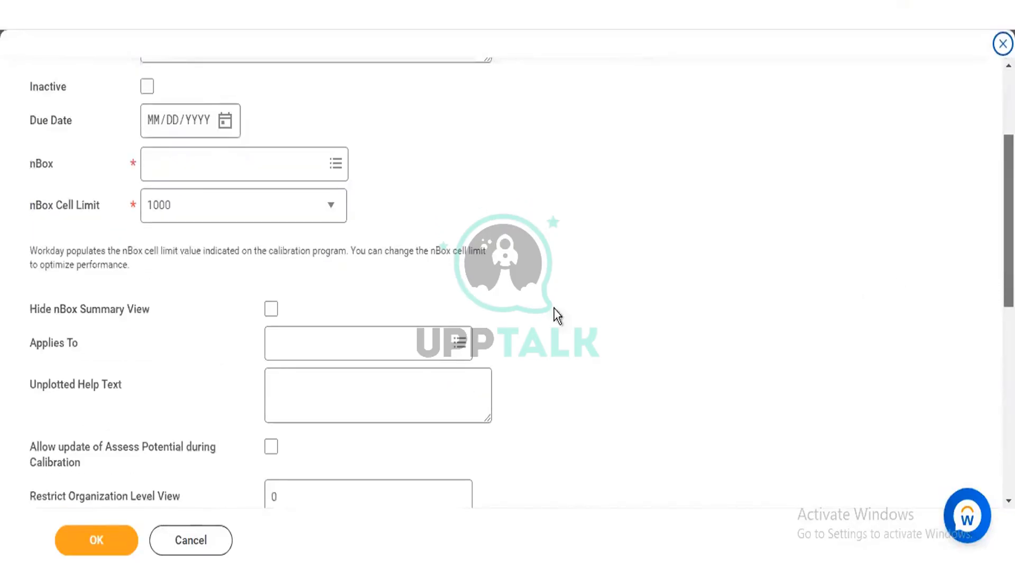
scroll(557, 316, "down", 1)
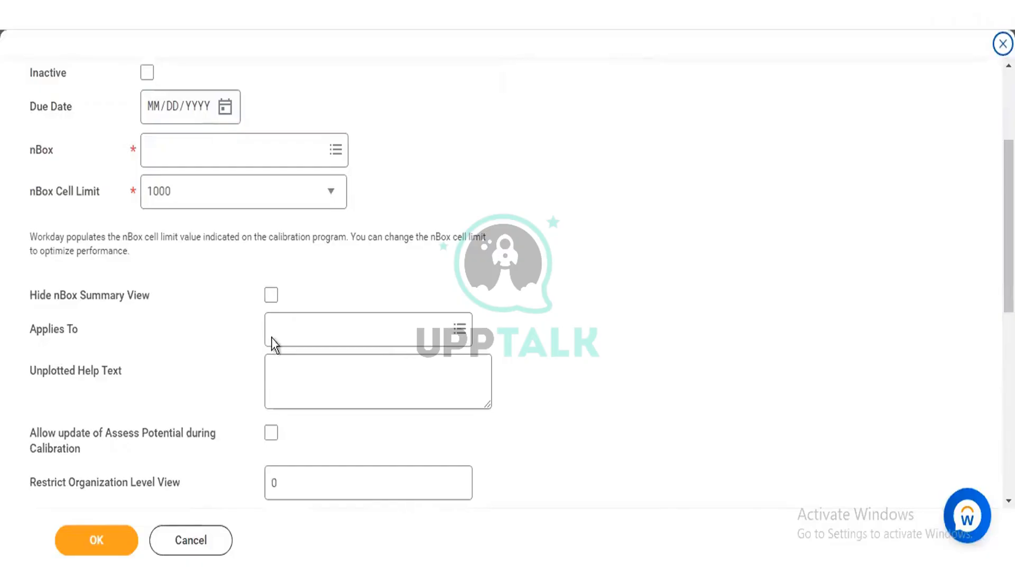
left_click(313, 324)
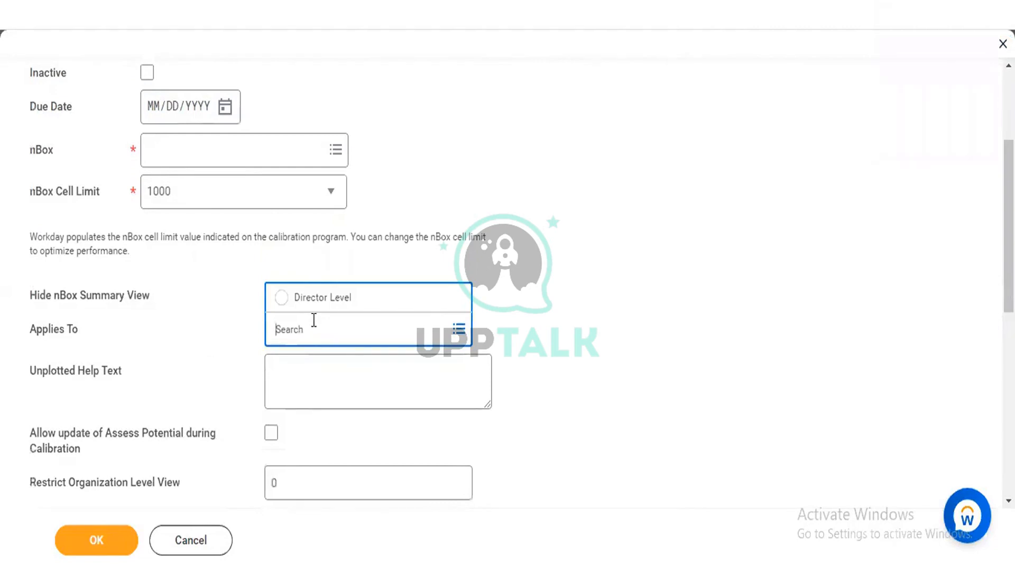
left_click(310, 302)
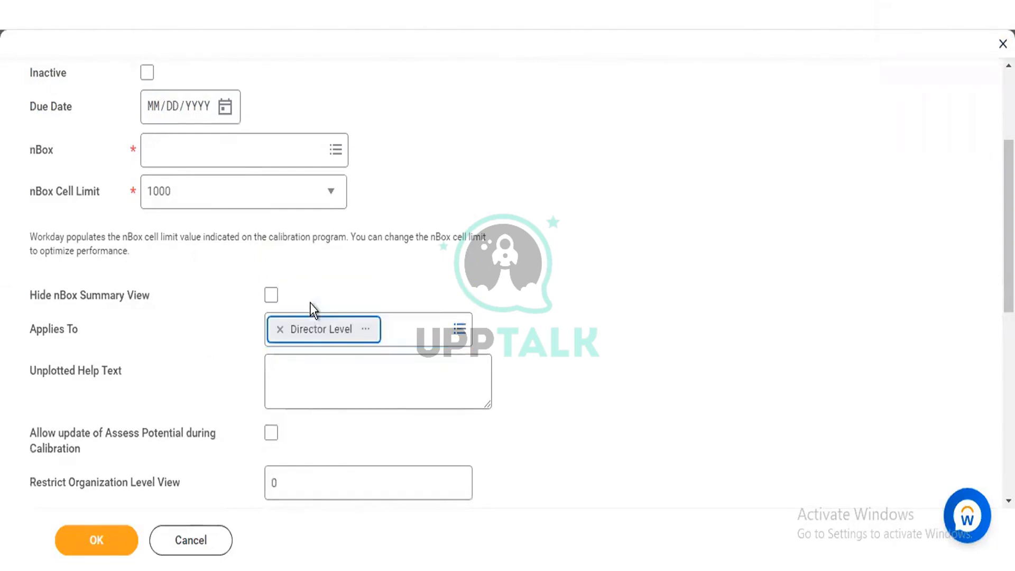
Step: View the Director Level rule in a separate browser tab and open the Create Calibration Program Rule task from there
right_click(316, 330)
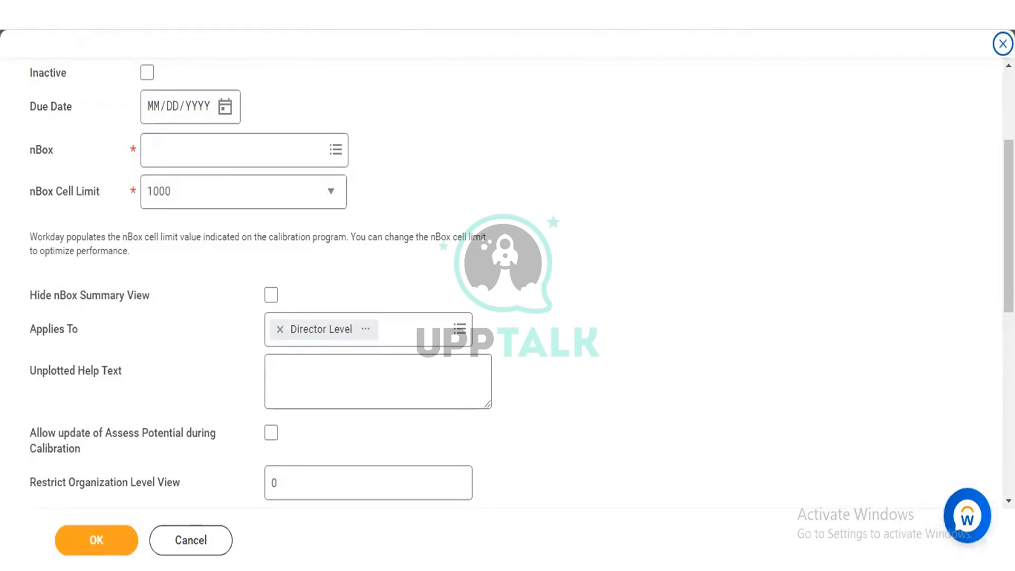
scroll(955, 34, "up", 3)
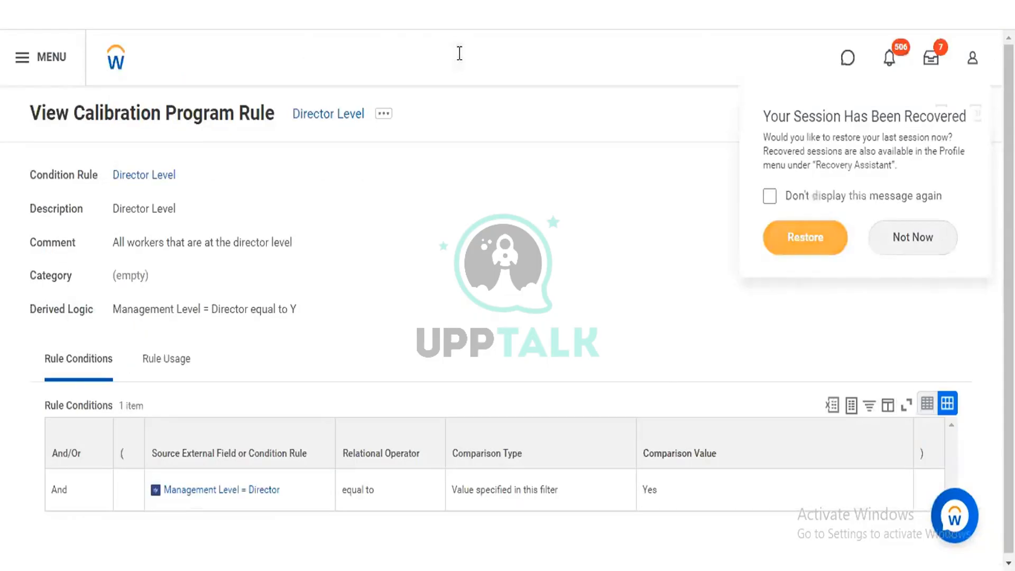
left_click(459, 53)
type("creat")
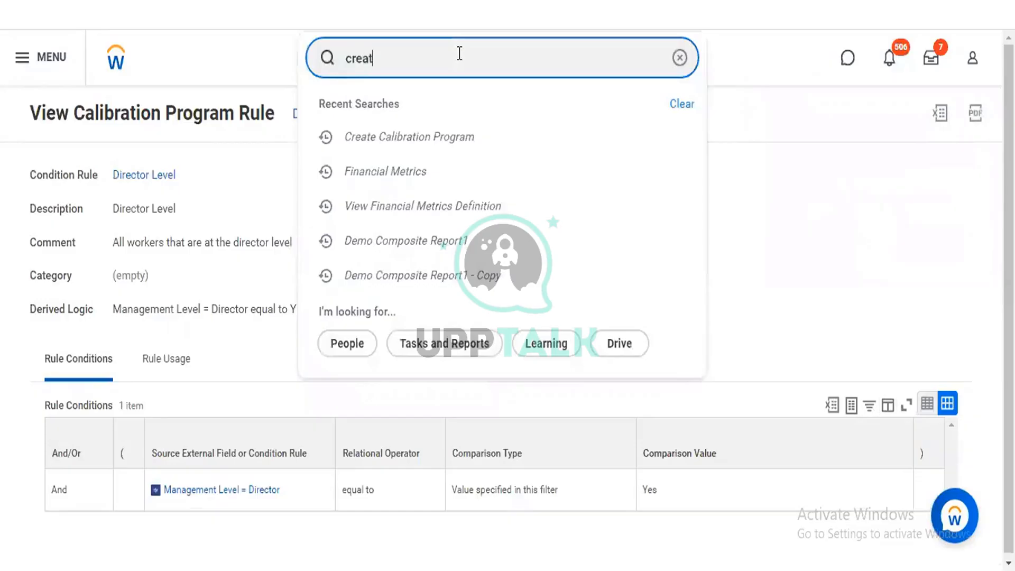
type(" calib")
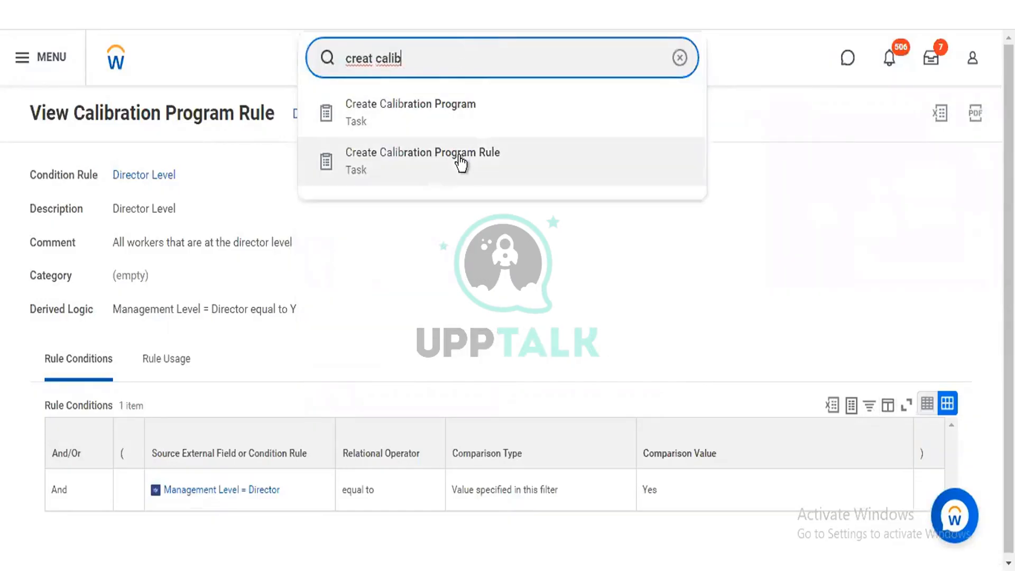
left_click(460, 162)
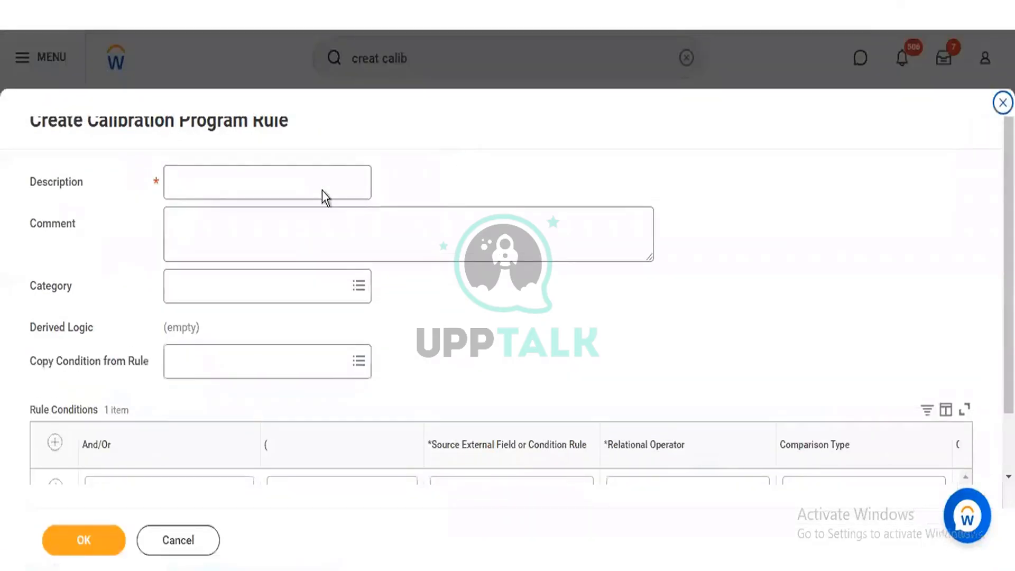
Step: Enter "Hire Date greater than 6 month ago and currently active" as the calibration program rule's description
left_click(314, 189)
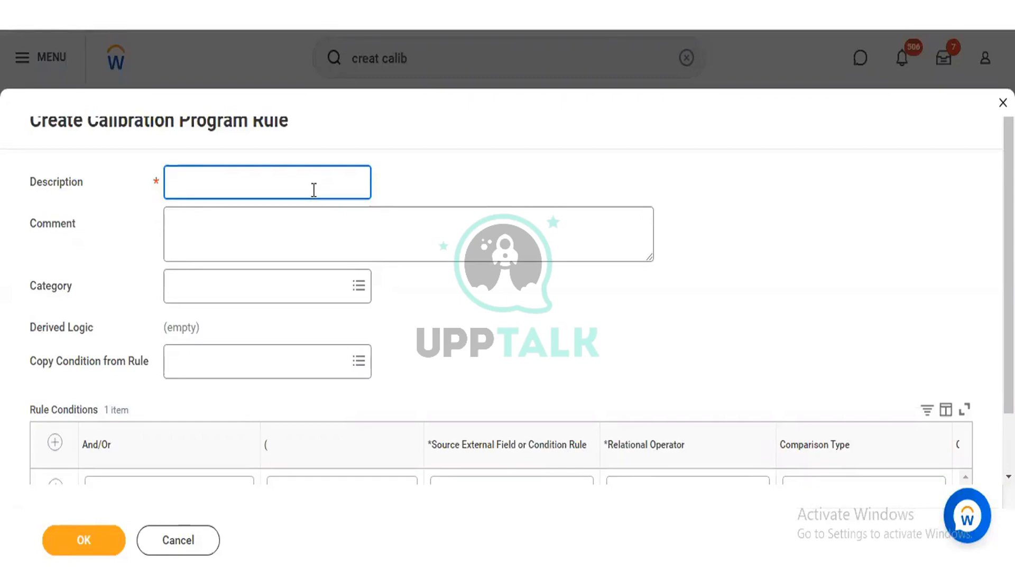
type("Hire Date greater than")
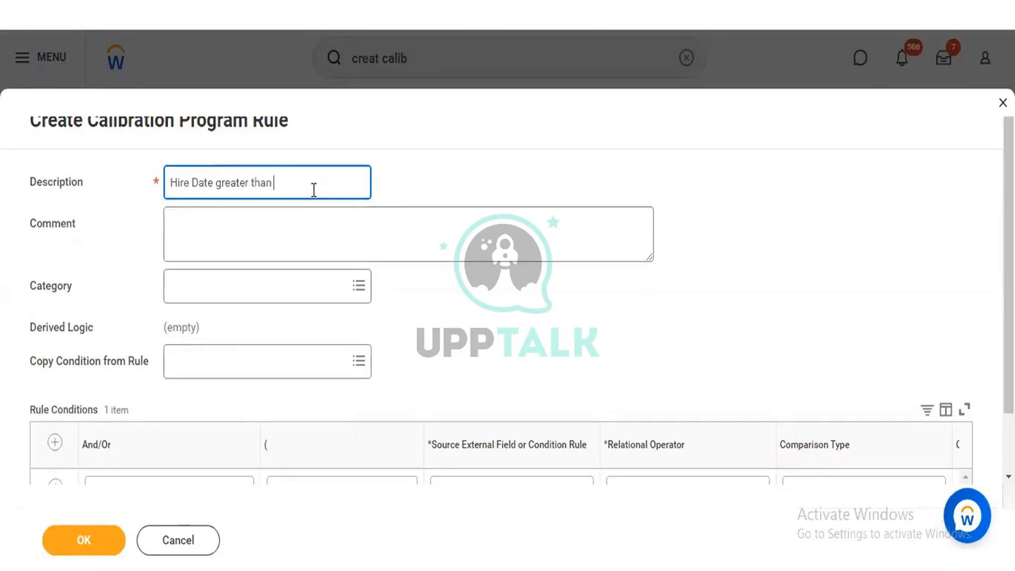
type(" 6 months")
key("BackSpace")
type("ago")
type("and curren")
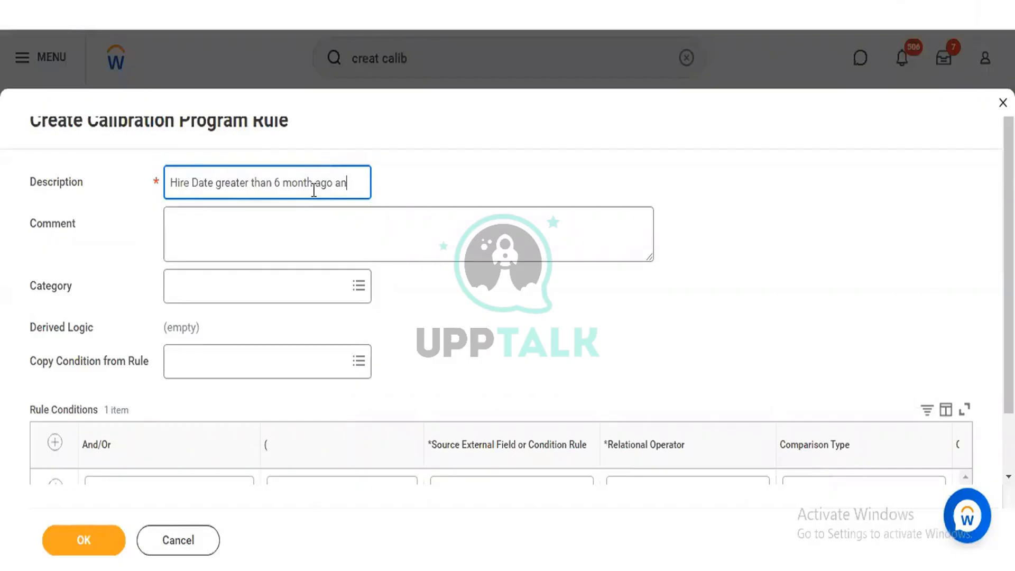
type("tly activ")
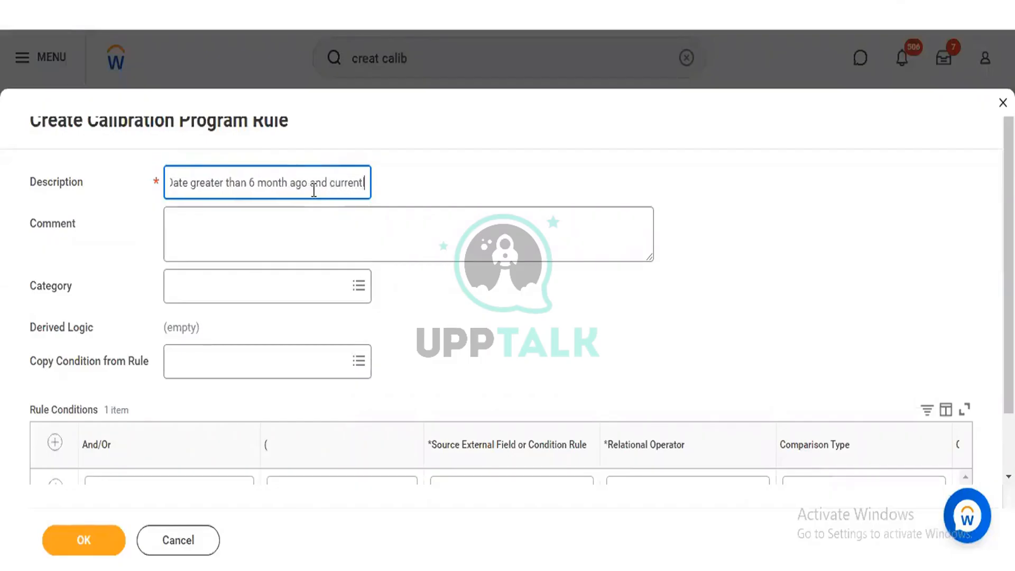
type("e")
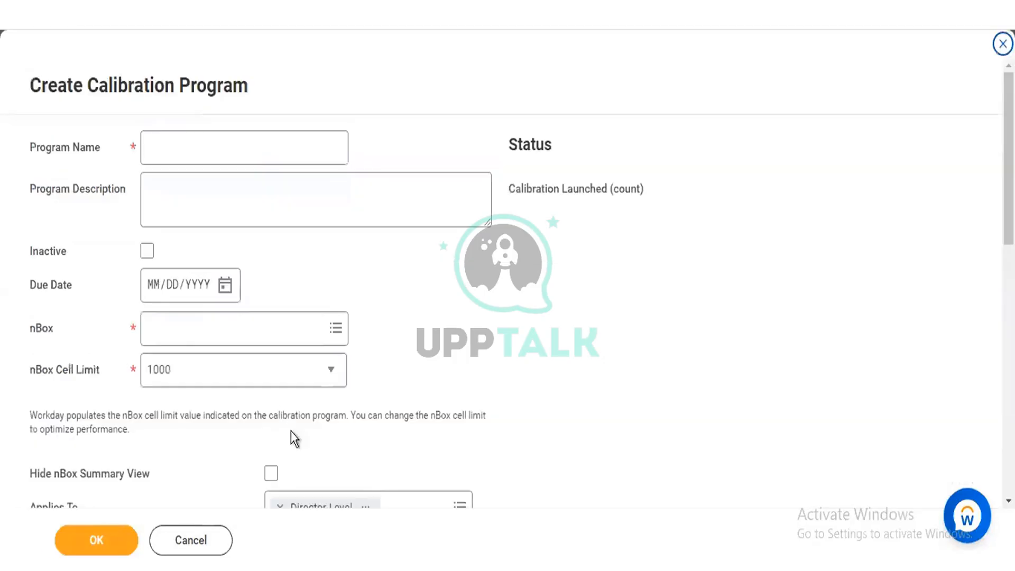
scroll(502, 285, "down", 1)
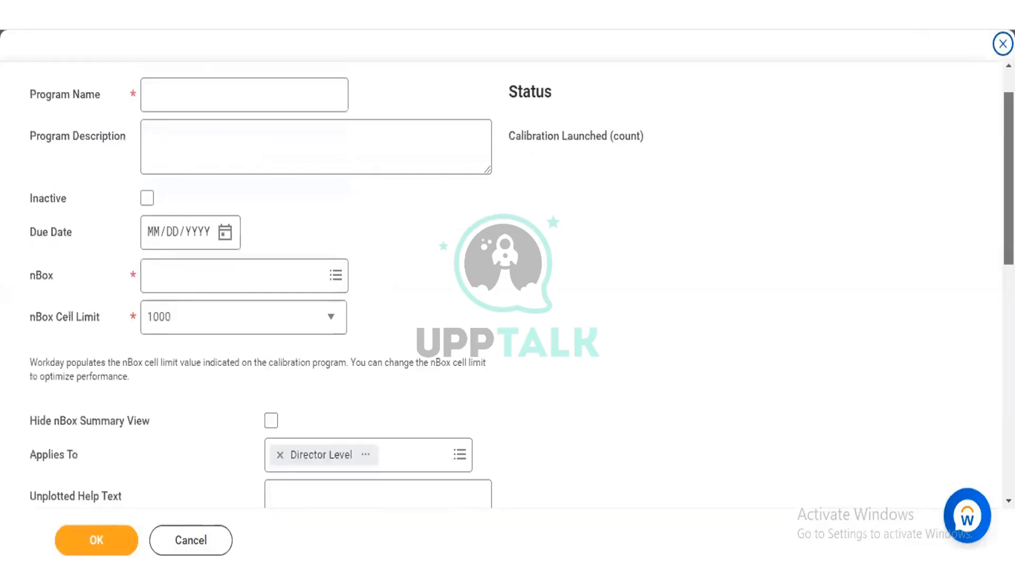
scroll(979, 292, "down", 1)
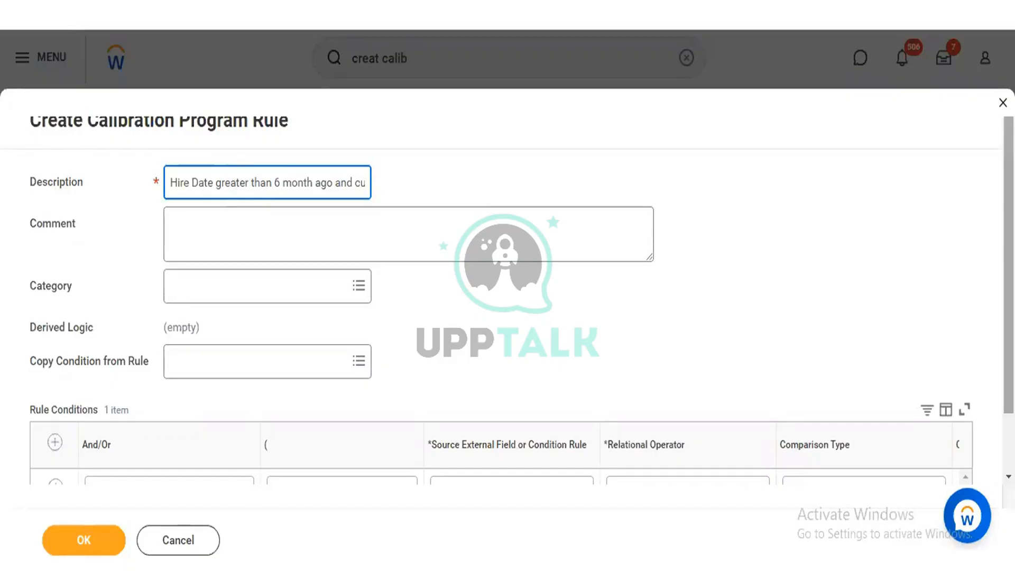
Step: Choose Currently Active as the first rule condition's source external field and view that field's details
scroll(707, 396, "down", 1)
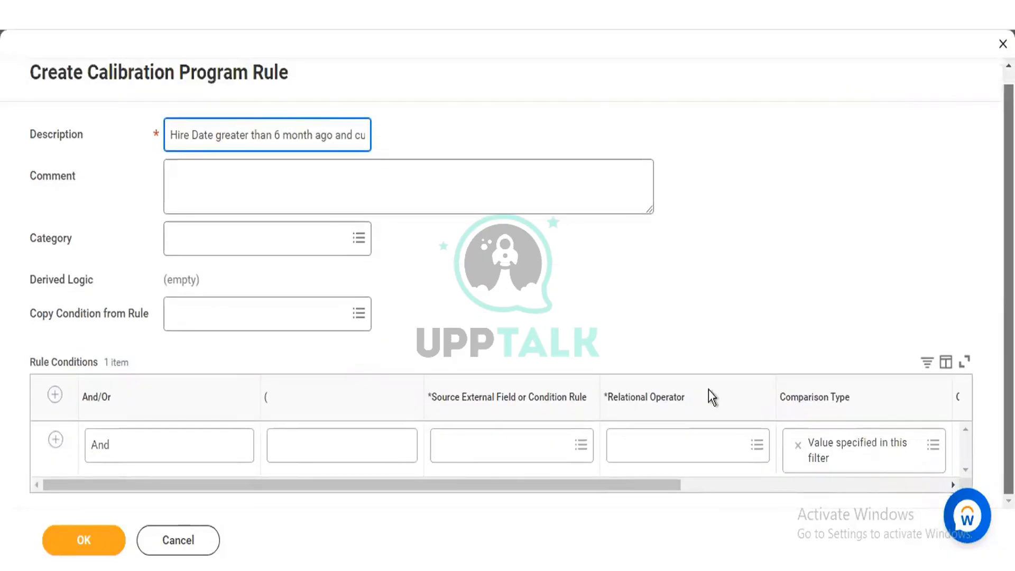
left_click(495, 449)
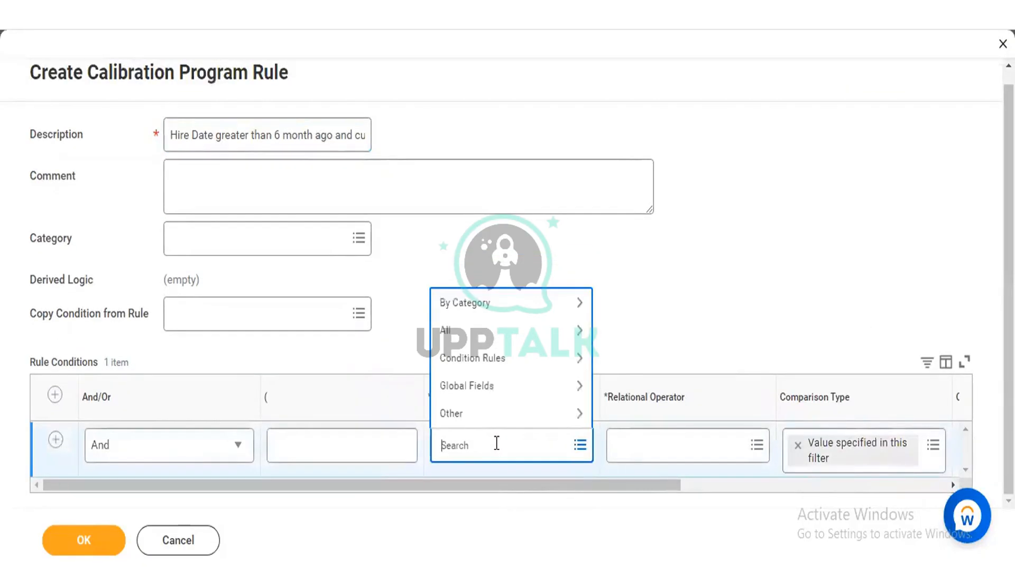
type("currently active")
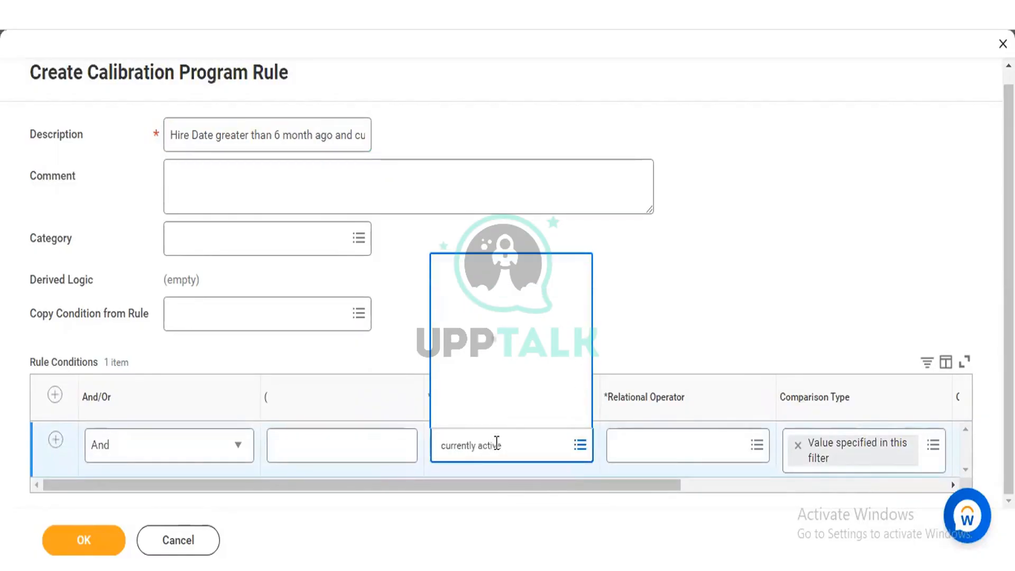
key("Return")
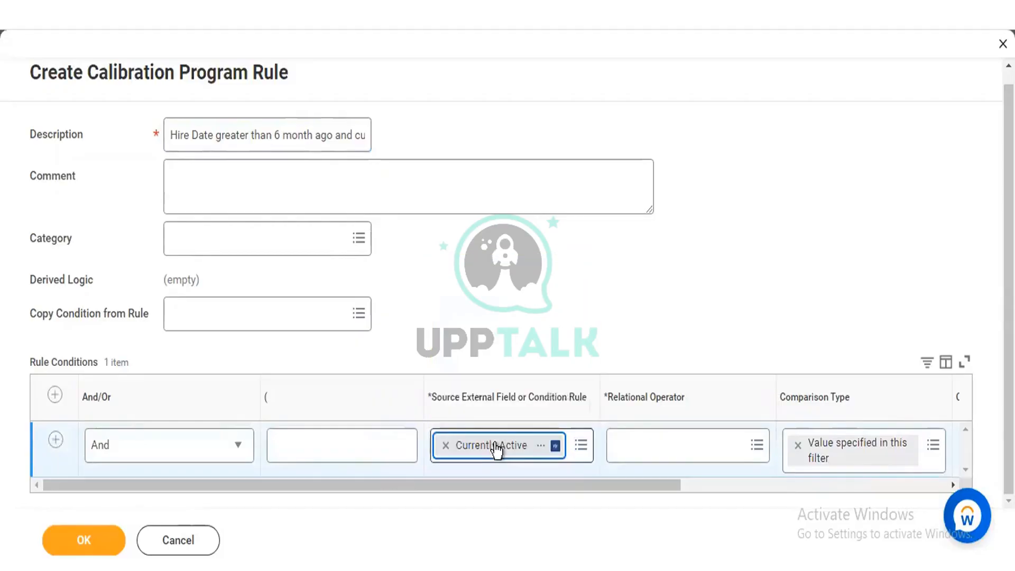
left_click(540, 448)
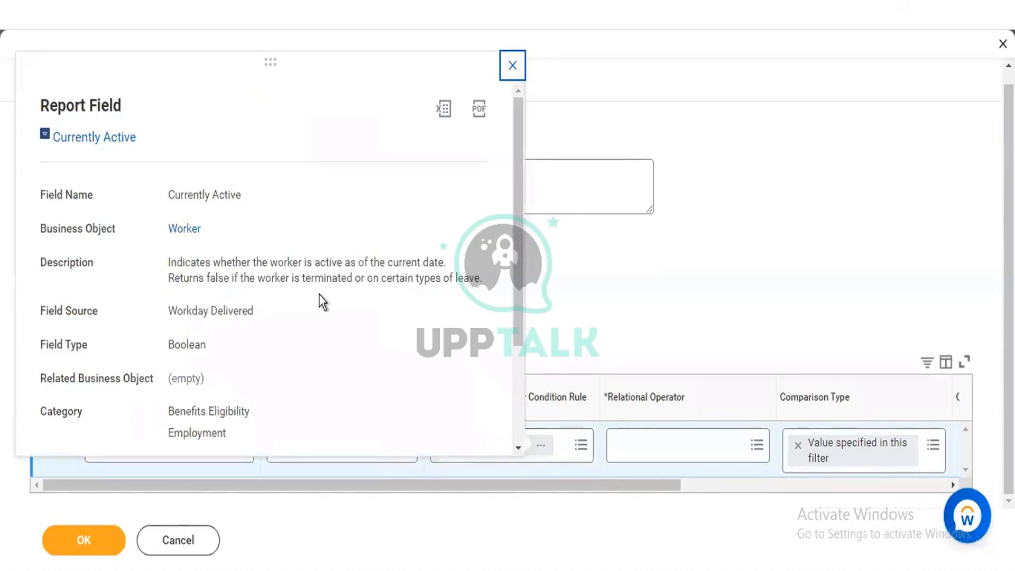
left_click(525, 280)
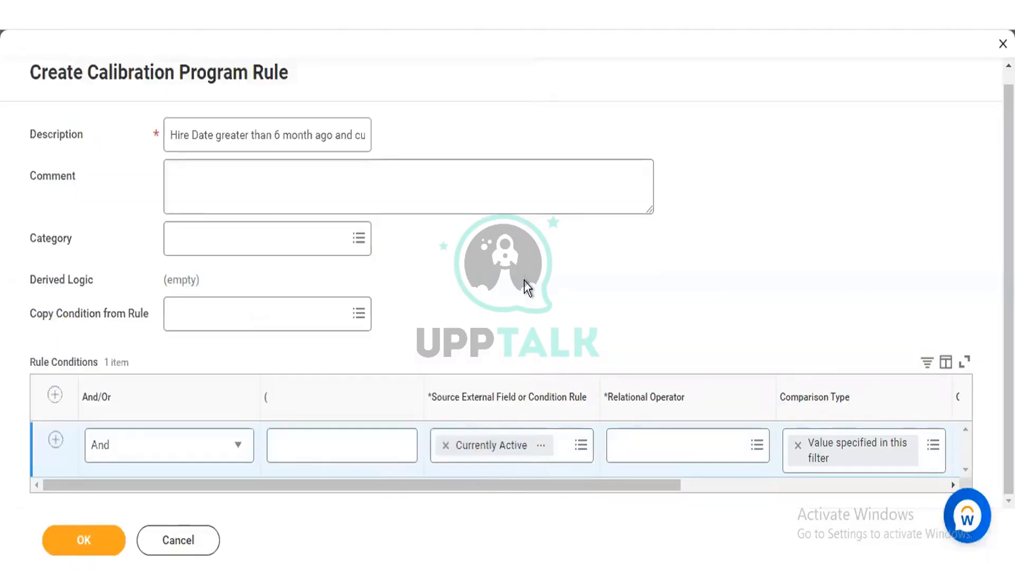
Step: Set the Currently Active condition's relational operator to equal to and tick its comparison value
left_click(641, 443)
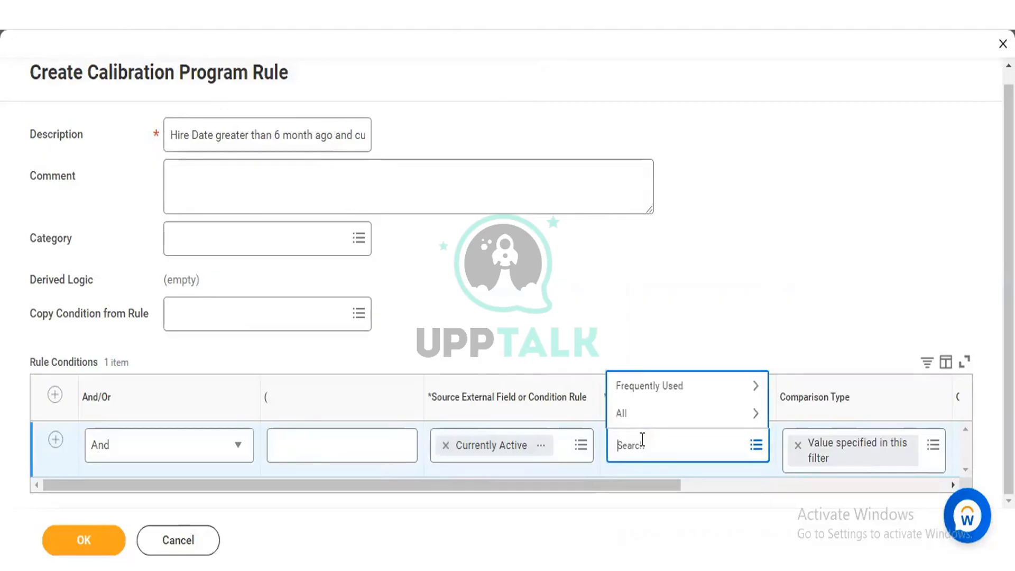
left_click(645, 416)
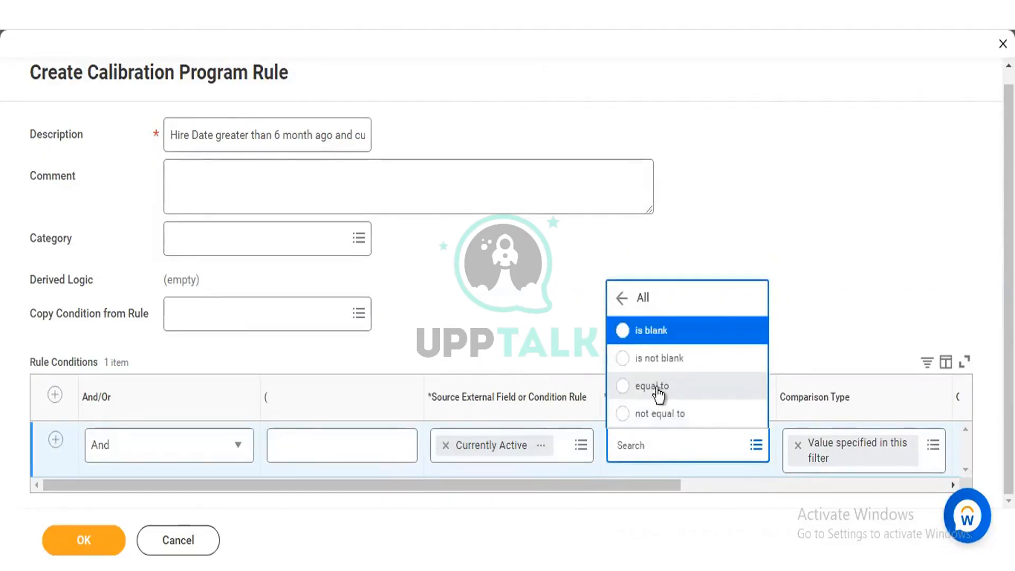
left_click(658, 390)
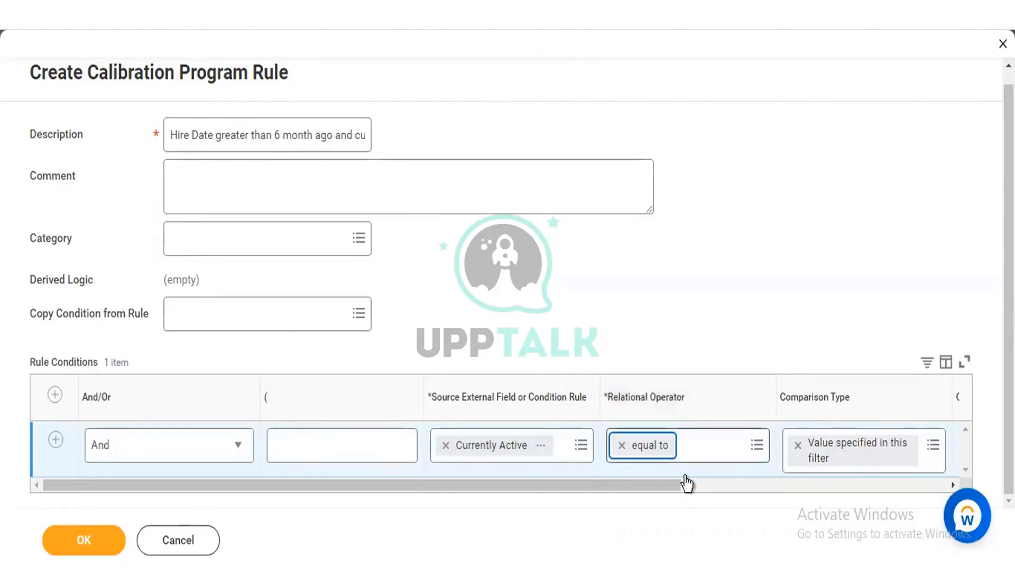
left_click_drag(662, 490, 763, 483)
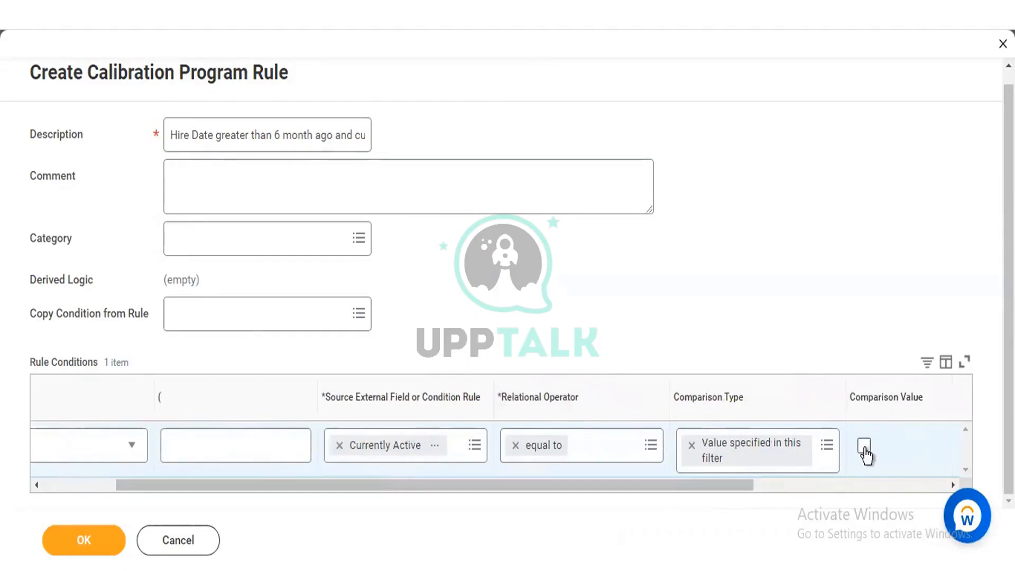
left_click(864, 447)
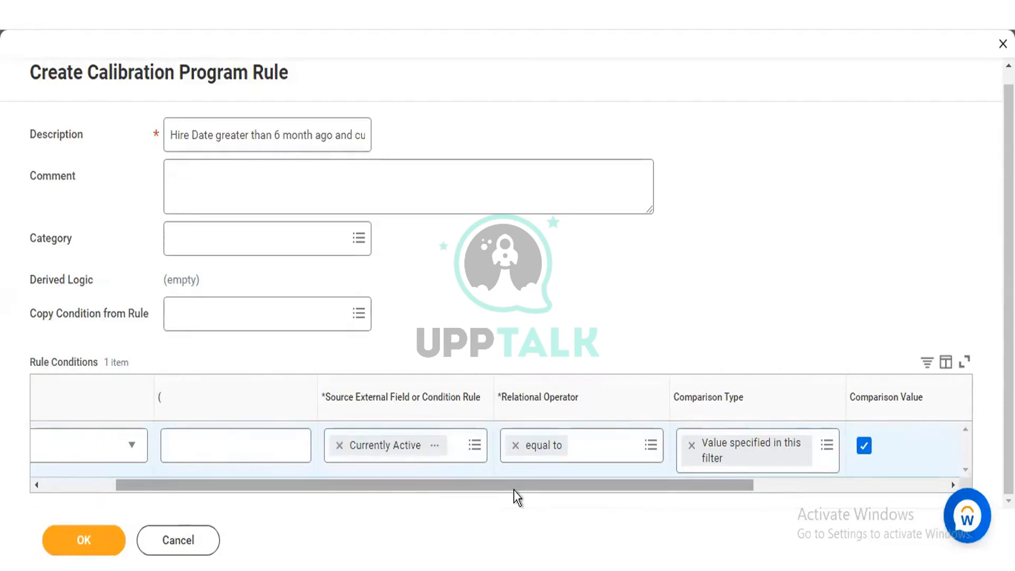
Step: Check the field source in the report field details of Currently Active
left_click_drag(513, 490, 369, 474)
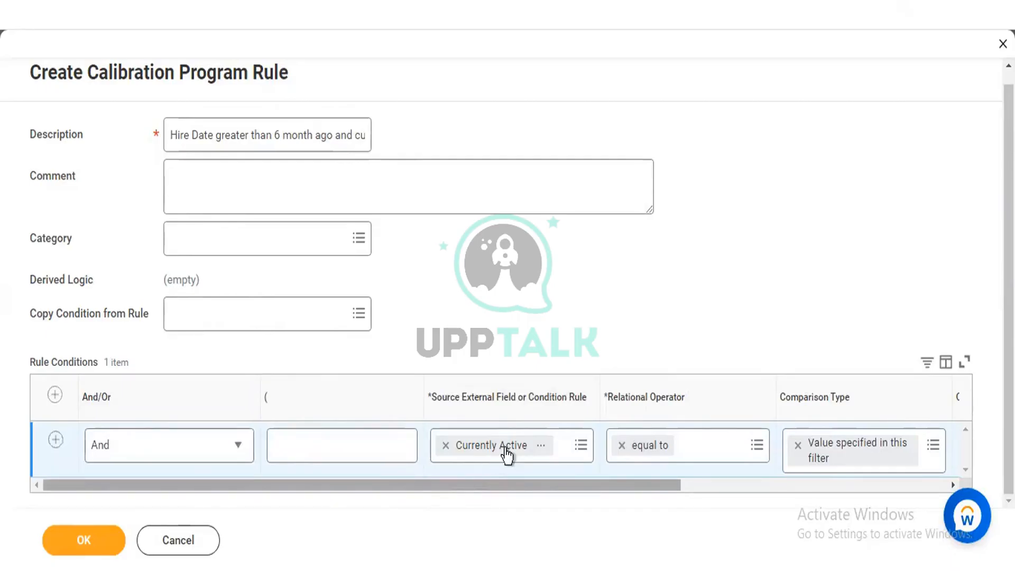
left_click(541, 447)
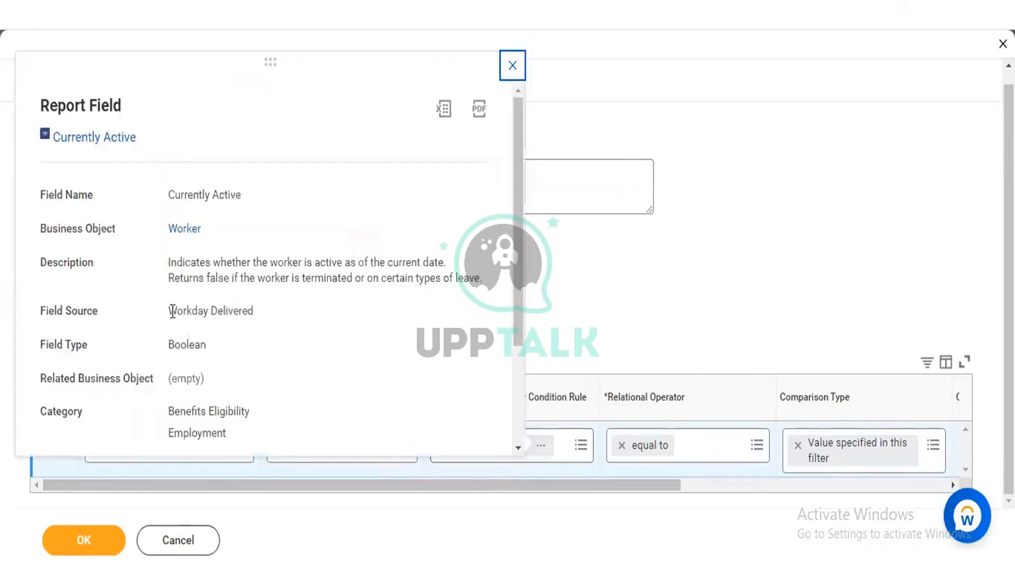
left_click_drag(171, 311, 254, 310)
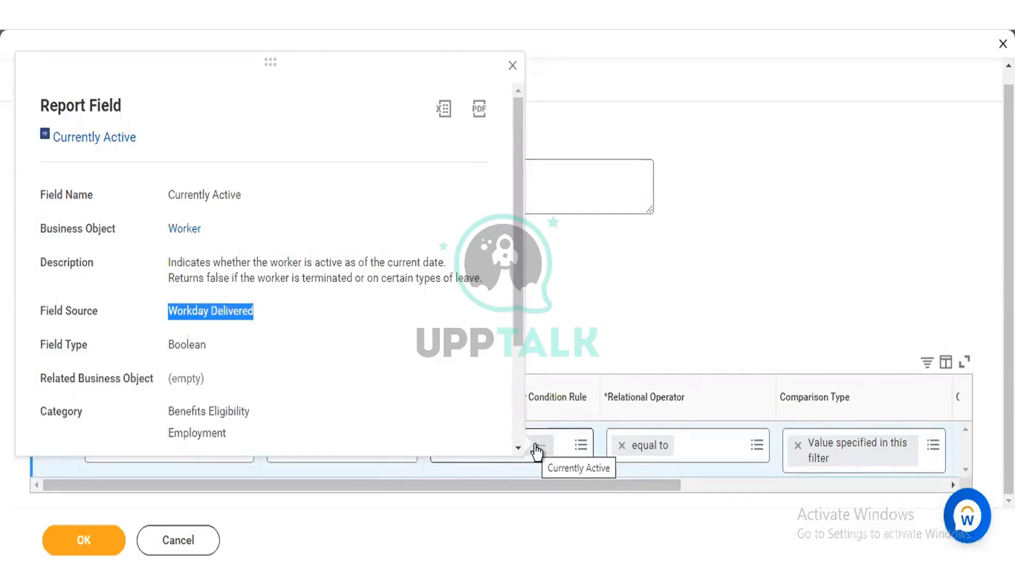
left_click(588, 323)
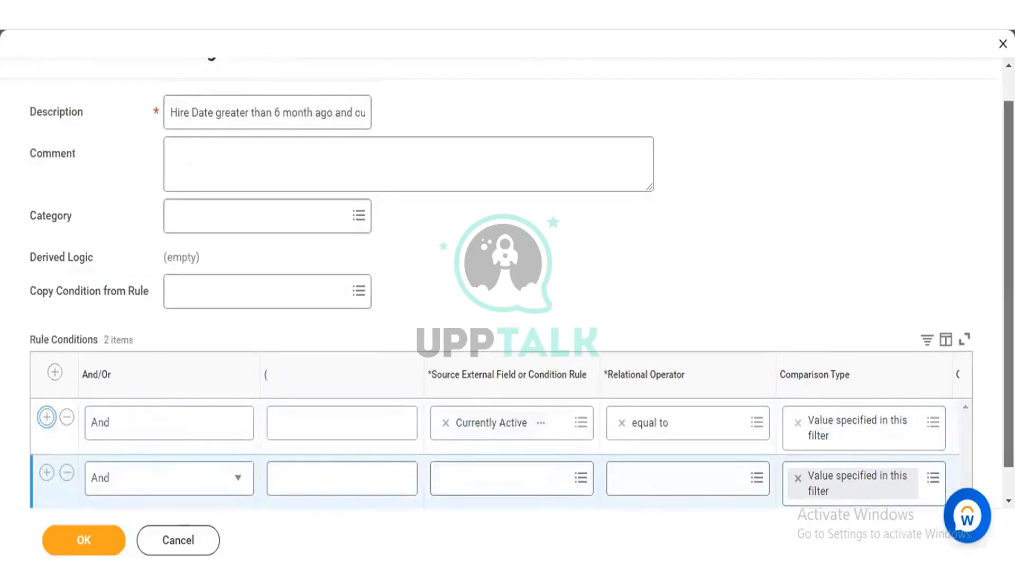
Step: Search for "hire date" as the second condition's source external field, view the date-type Hire Date field's details and select it
scroll(910, 338, "down", 1)
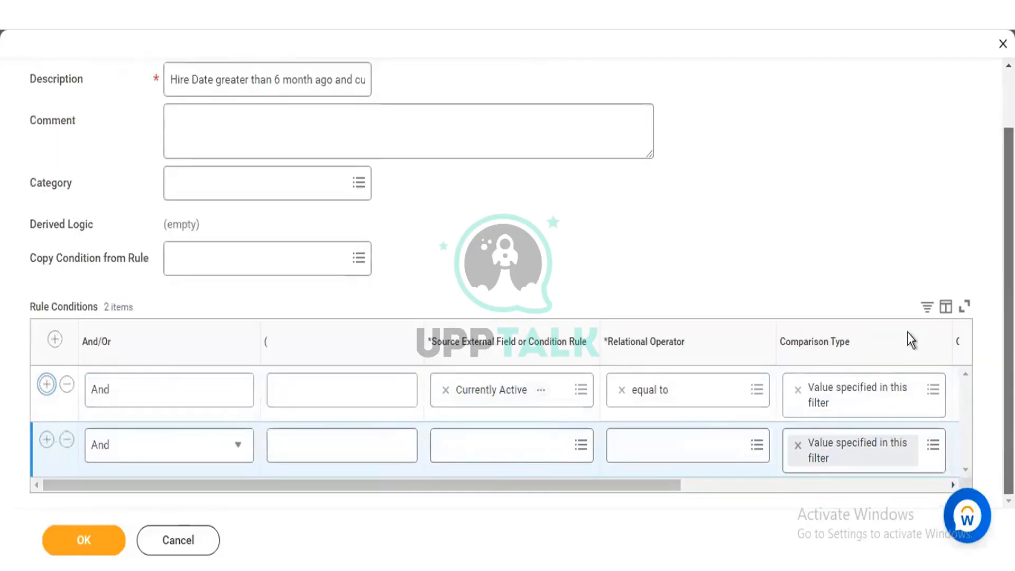
left_click(512, 454)
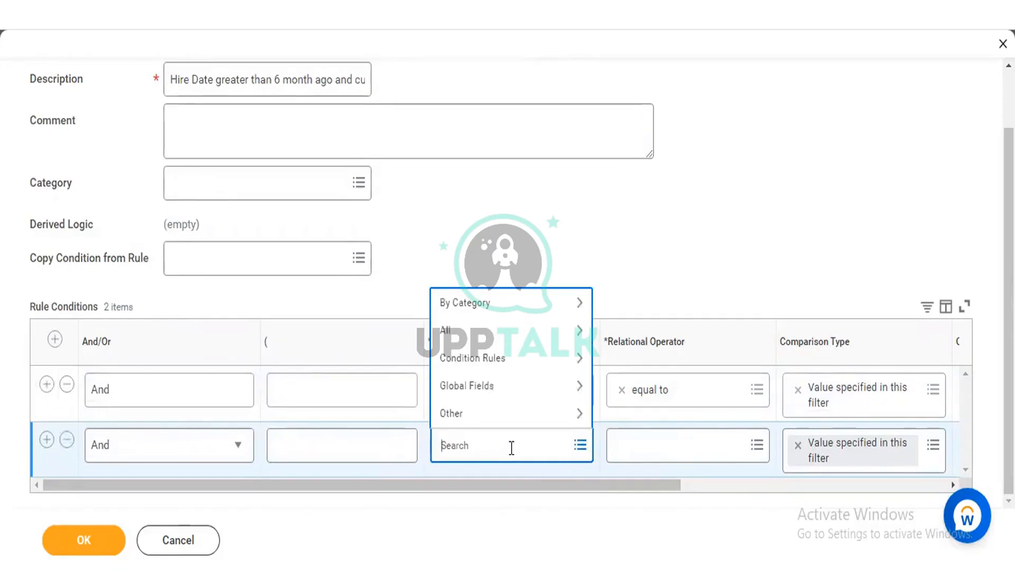
type("hire date4")
key("BackSpace")
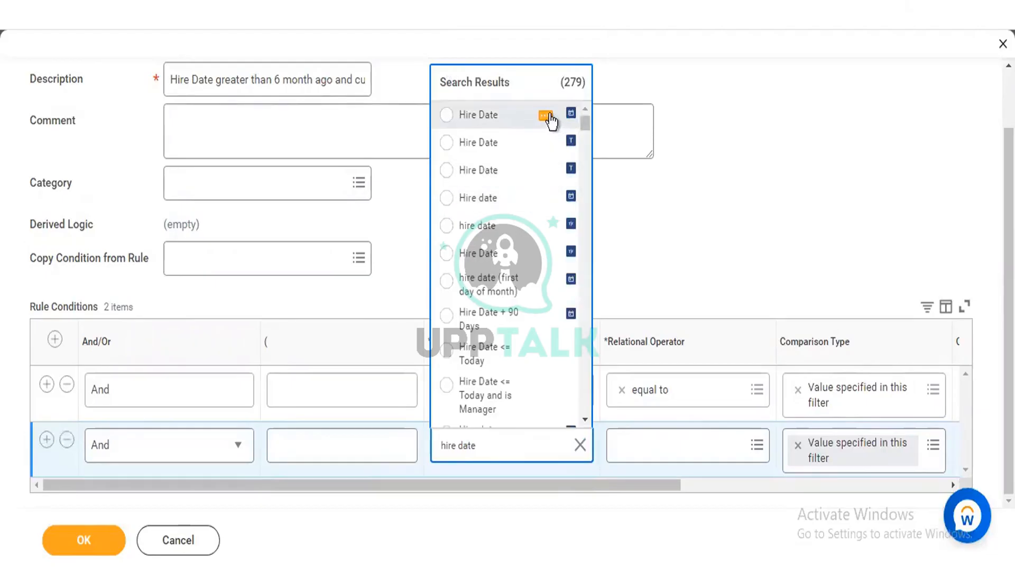
left_click(546, 116)
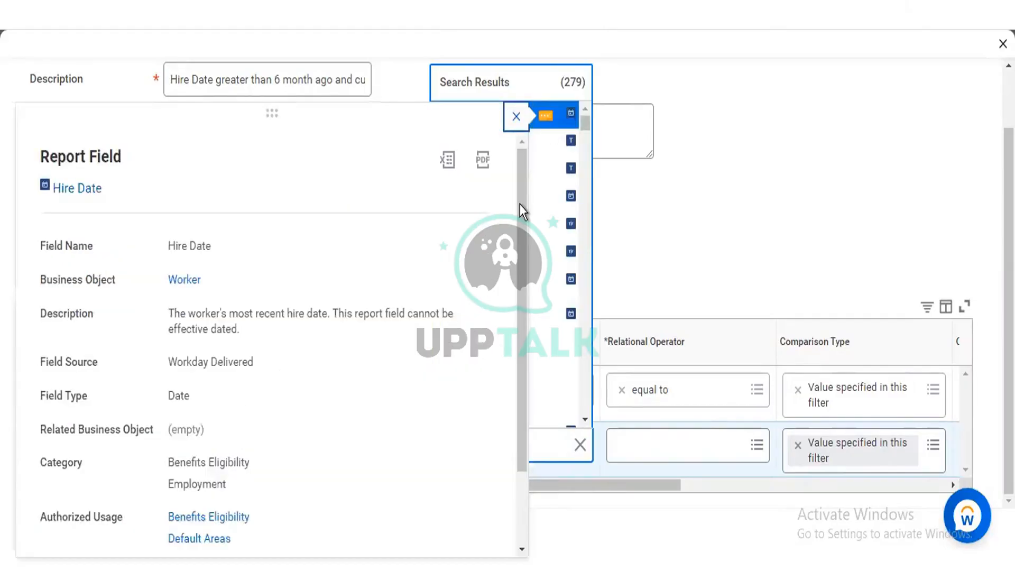
left_click(556, 121)
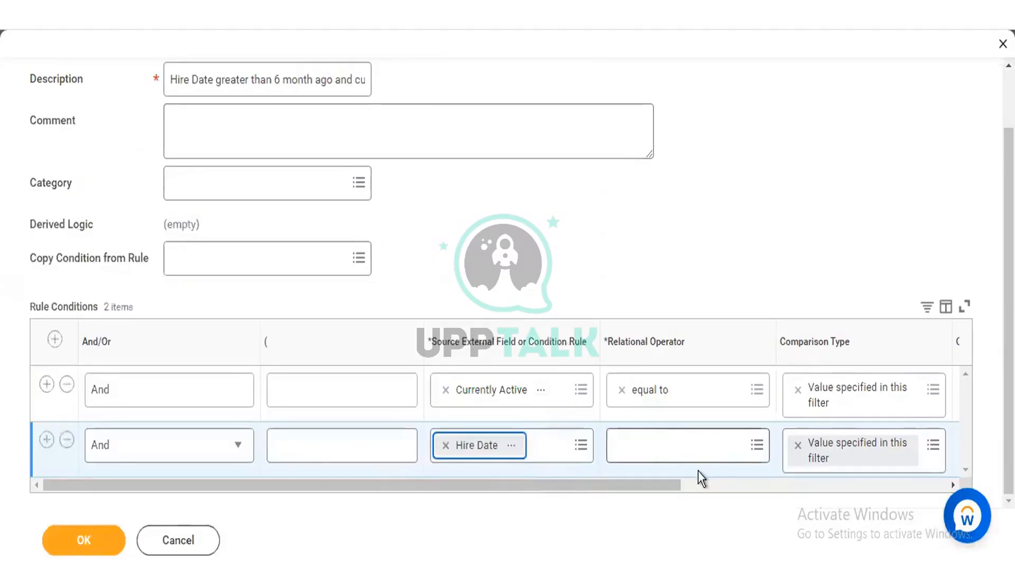
Step: Set the Hire Date condition's relational operator to greater than and bring its comparison value into view
left_click(693, 458)
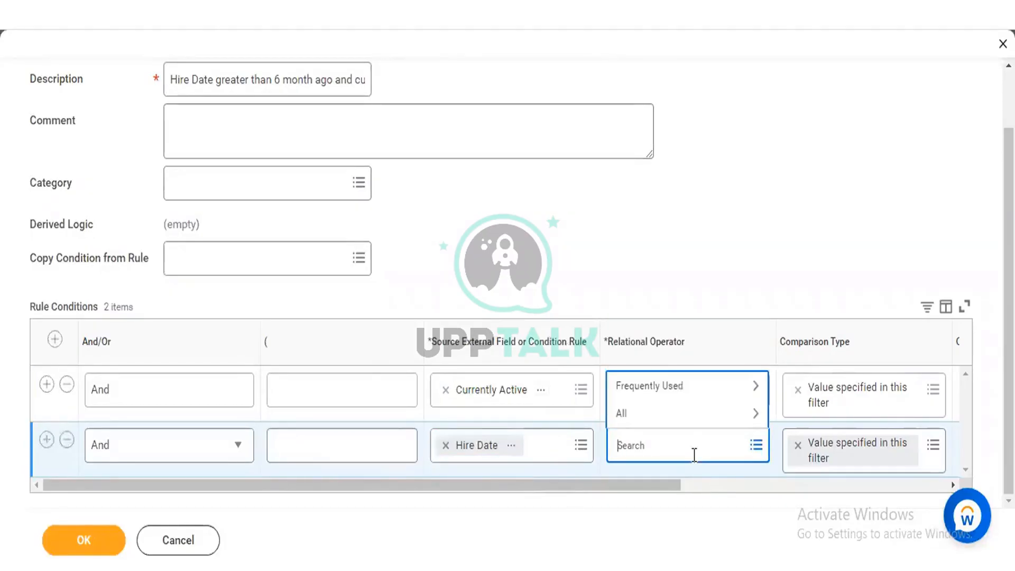
left_click(689, 414)
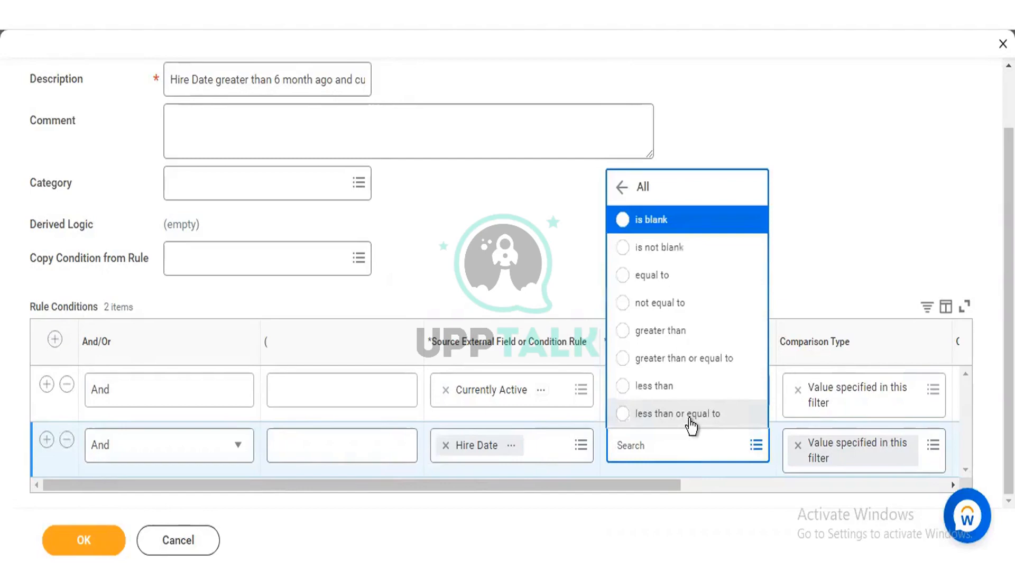
left_click(679, 338)
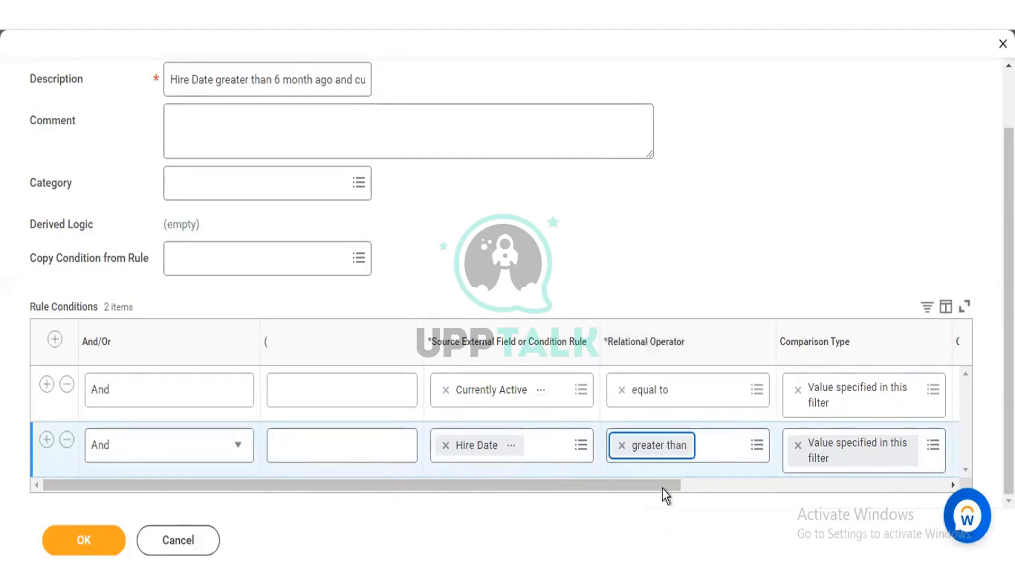
left_click_drag(662, 489, 772, 486)
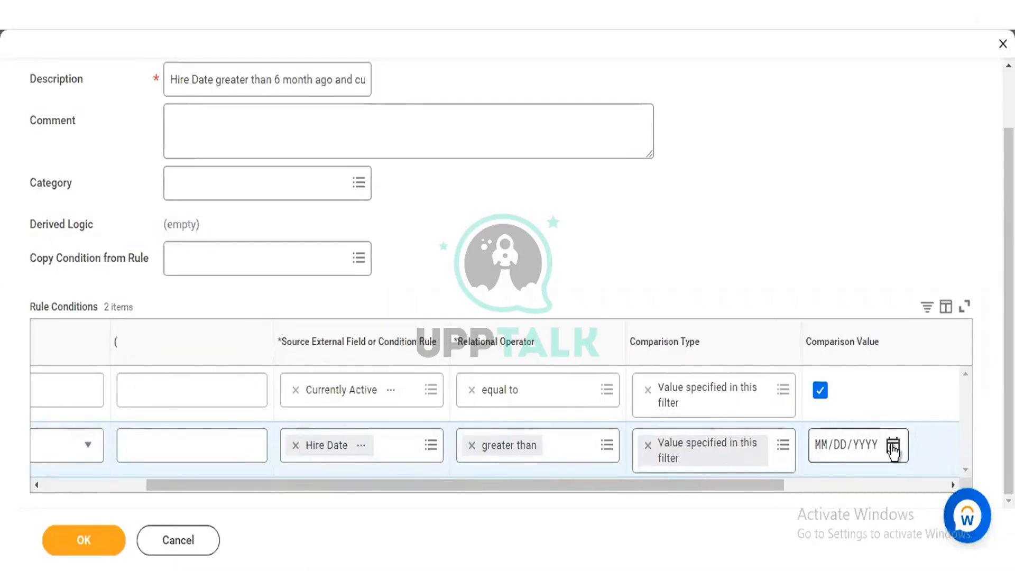
left_click(893, 445)
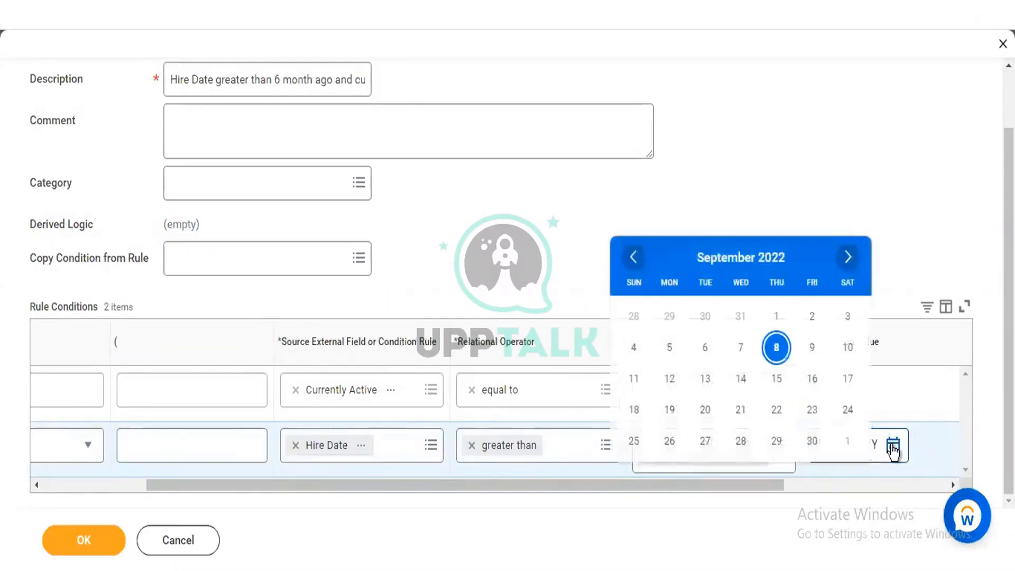
left_click(641, 259)
left_click(641, 259)
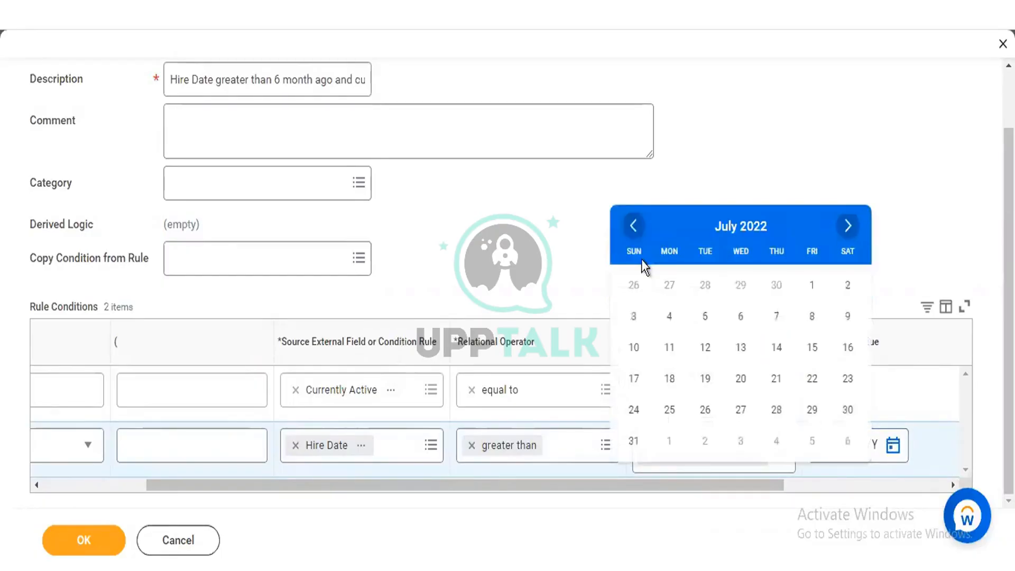
double_click(633, 226)
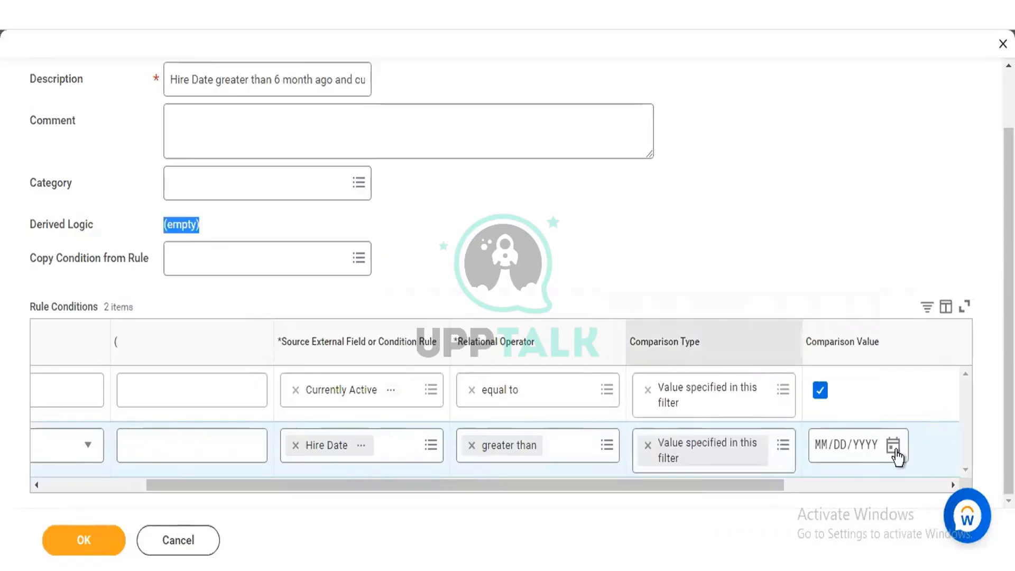
left_click(826, 448)
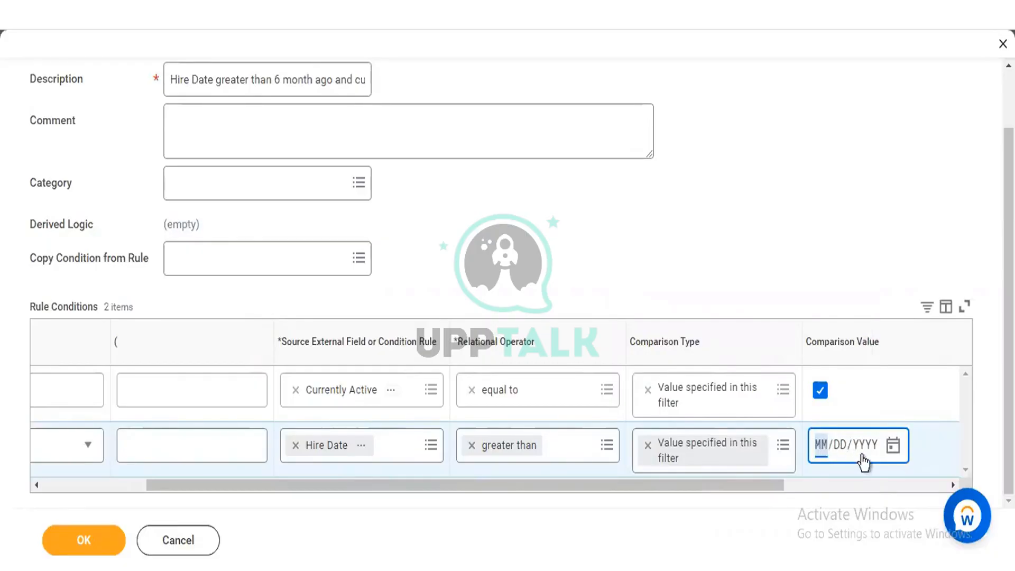
left_click(891, 448)
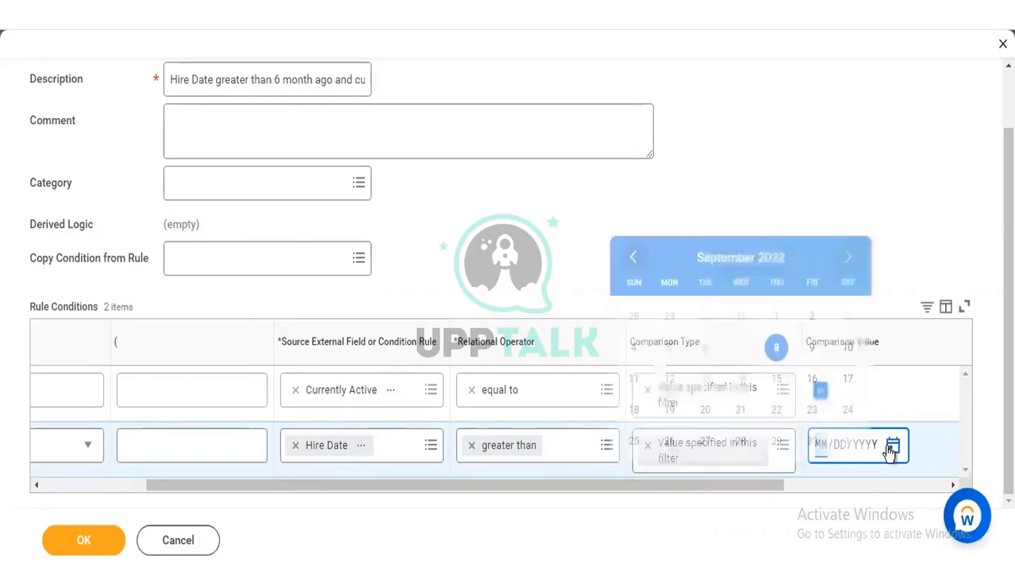
left_click(632, 257)
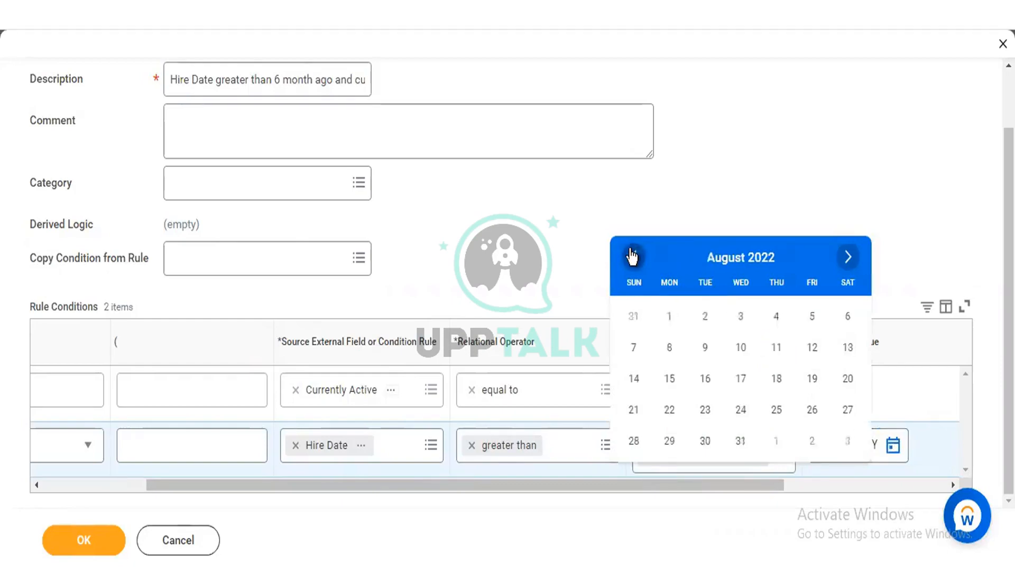
left_click(632, 257)
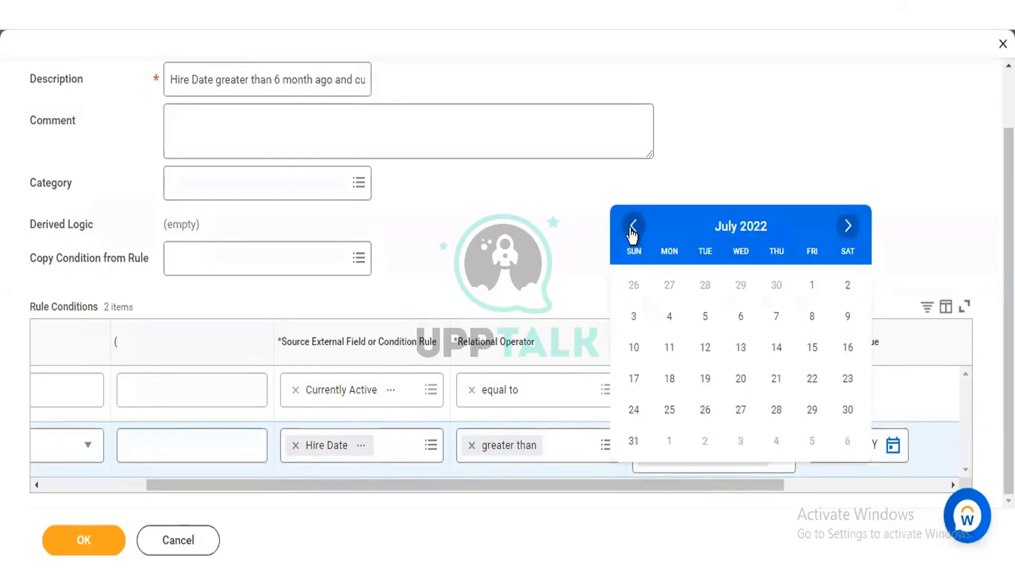
left_click(632, 228)
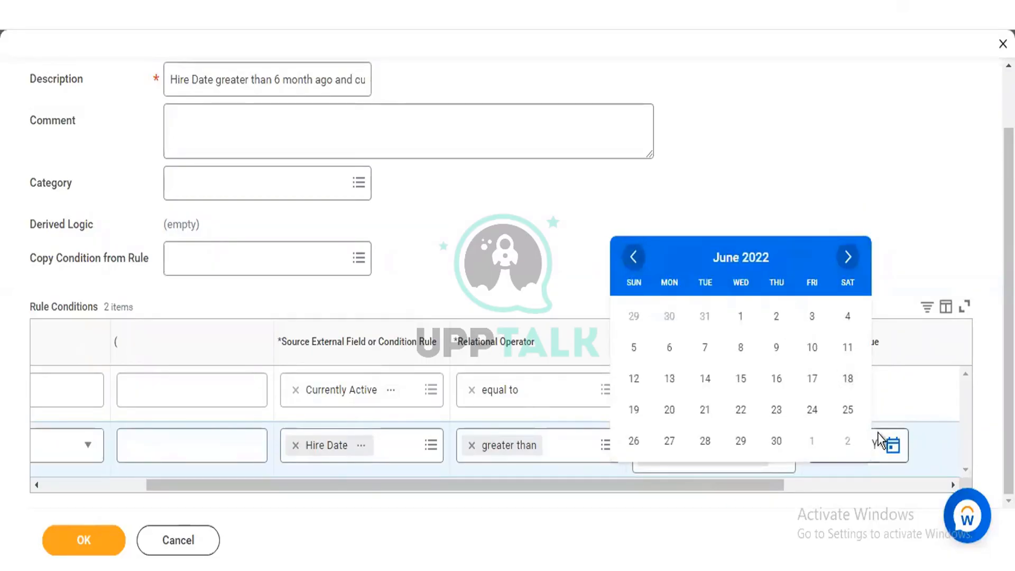
left_click(824, 448)
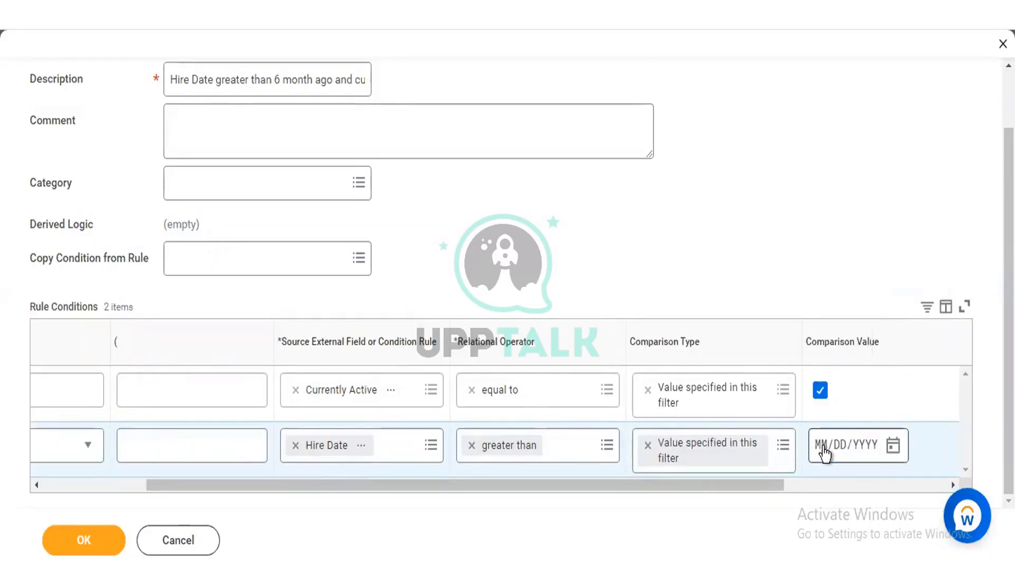
Step: Enter 03/08/2022 as the Hire Date condition's comparison value
left_click(824, 448)
type("03/")
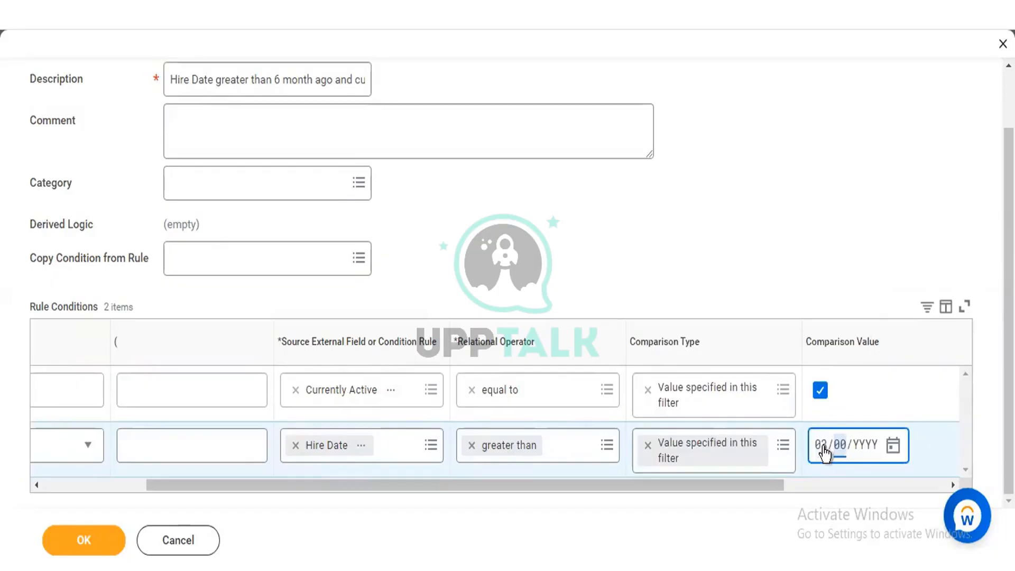
type("08/")
type("2022")
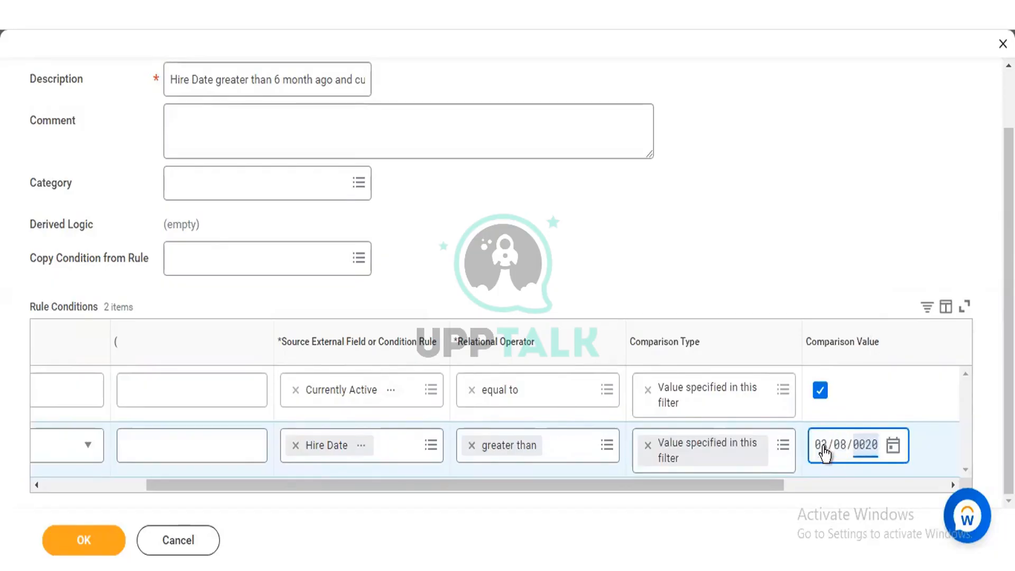
left_click(791, 145)
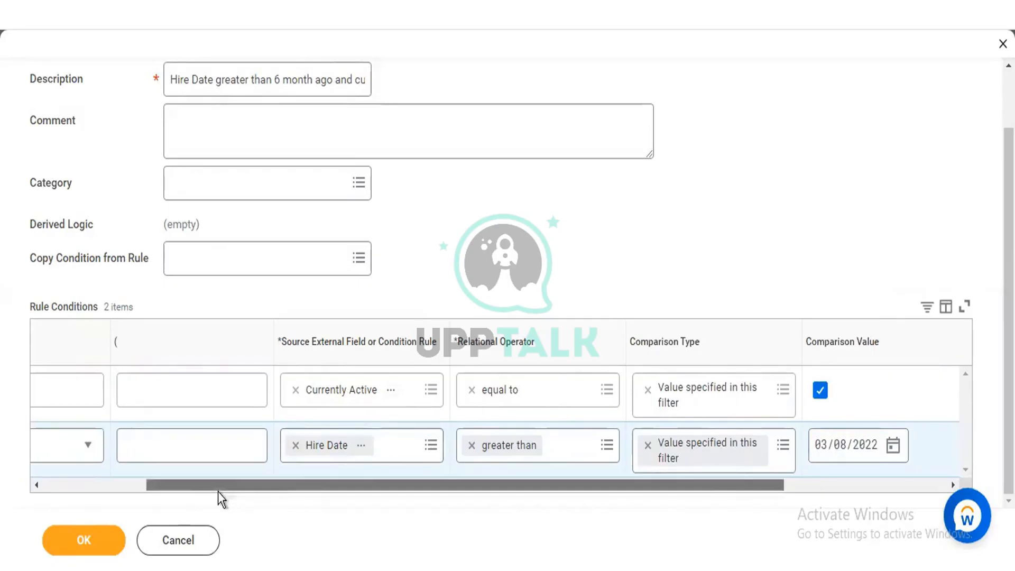
Step: Check both rule conditions, save the calibration program rule and look over the saved rule
left_click_drag(218, 497, 134, 496)
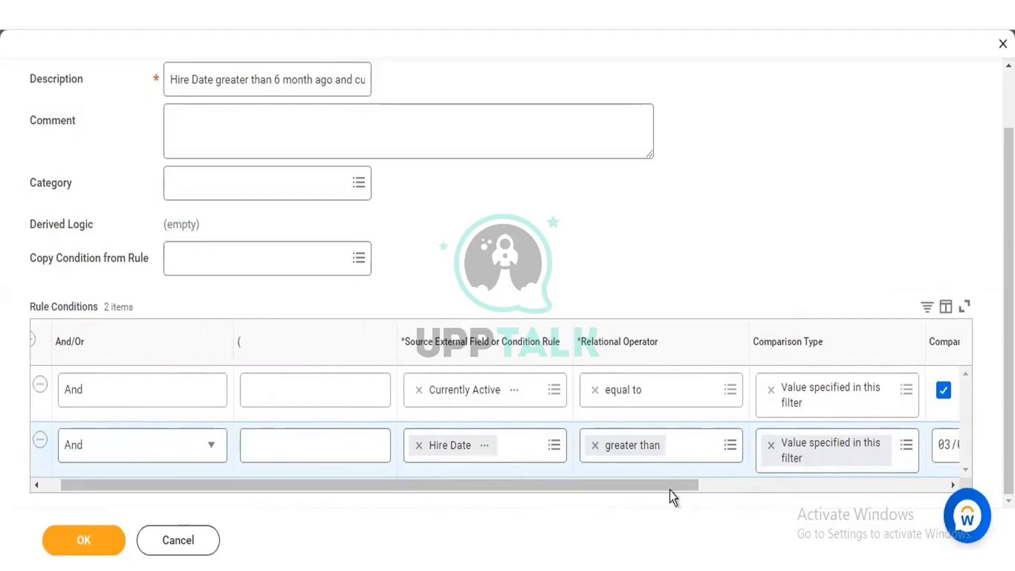
left_click_drag(670, 491, 788, 486)
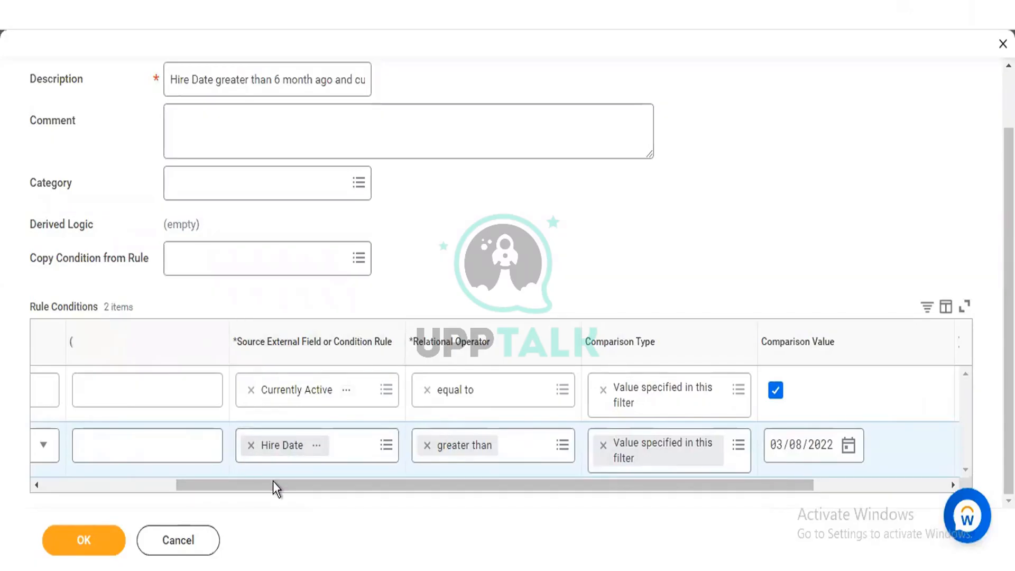
left_click_drag(262, 484, 55, 503)
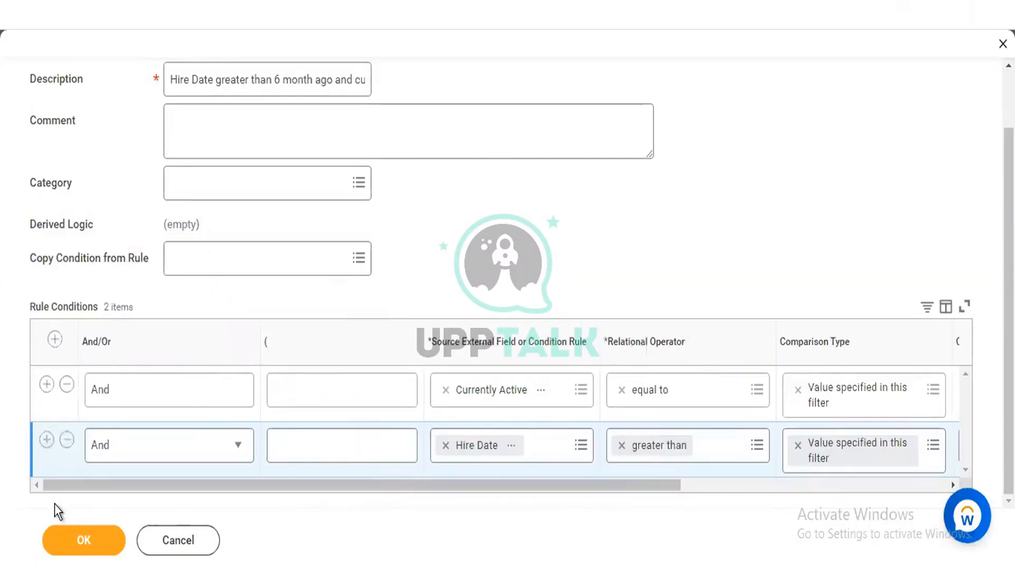
left_click(82, 539)
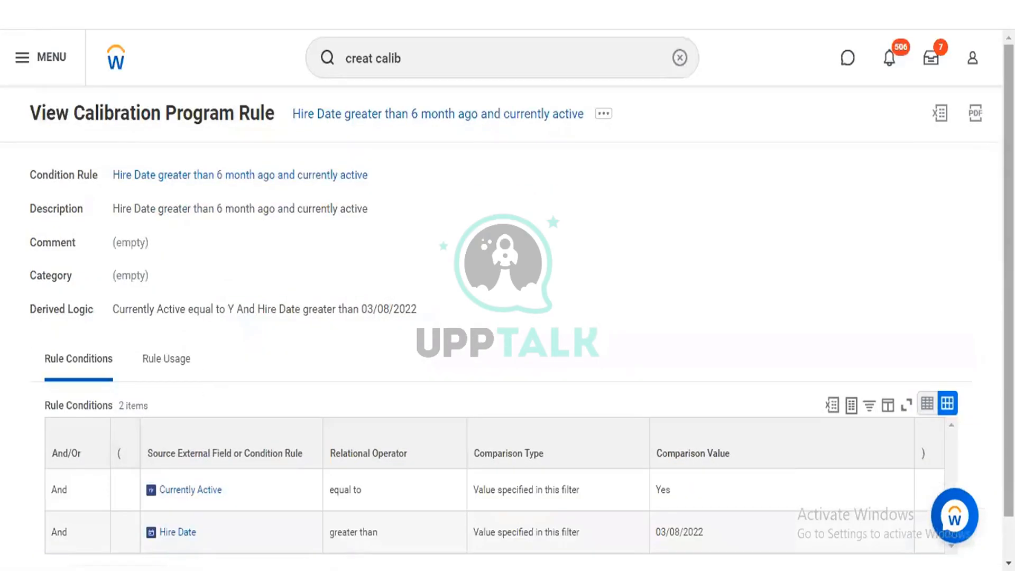
scroll(323, 350, "down", 1)
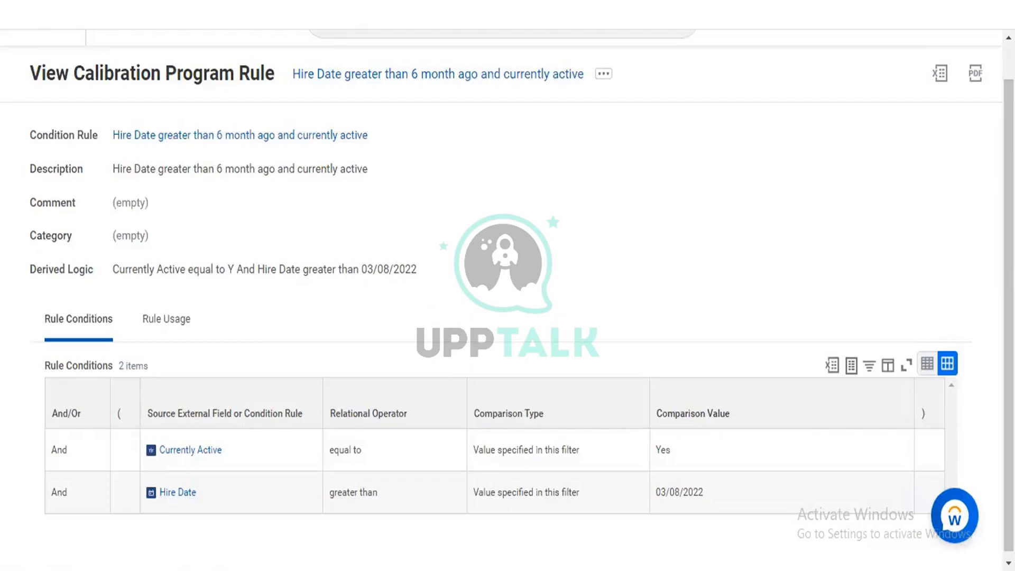
scroll(402, 112, "up", 1)
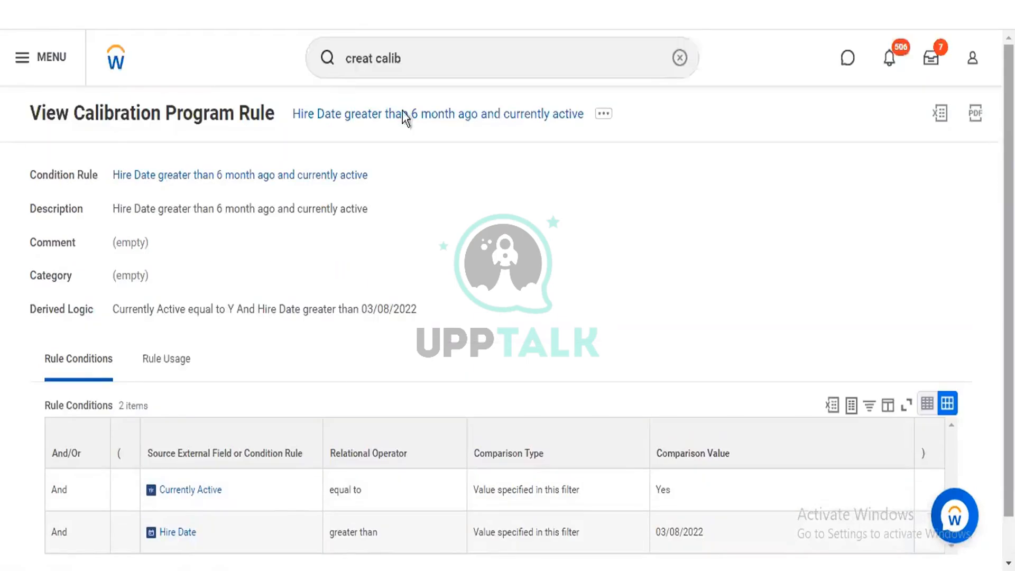
Step: Search again for "creat calib" and open the Create Calibration Program Rule task for a second rule
left_click(415, 48)
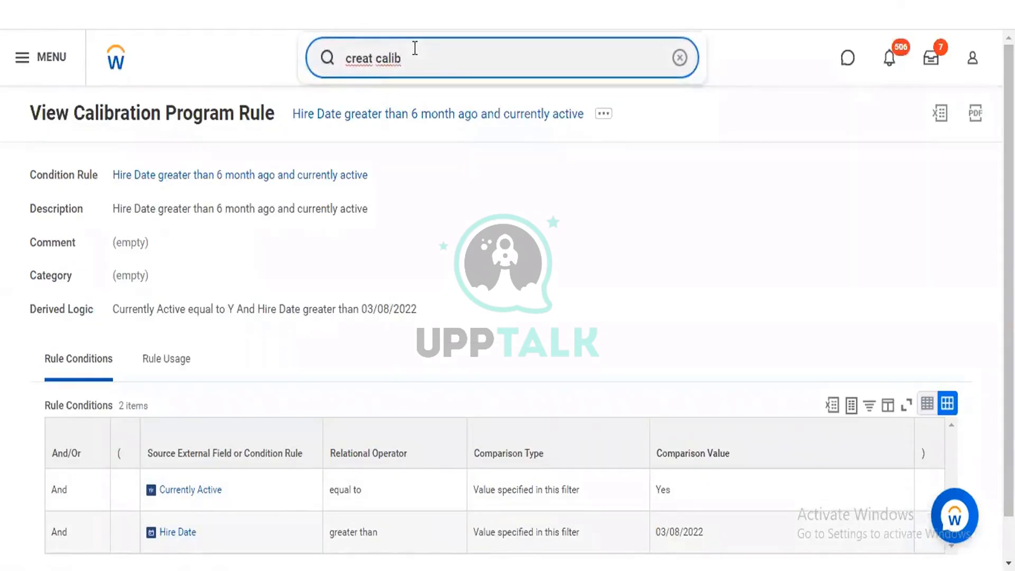
key("Return")
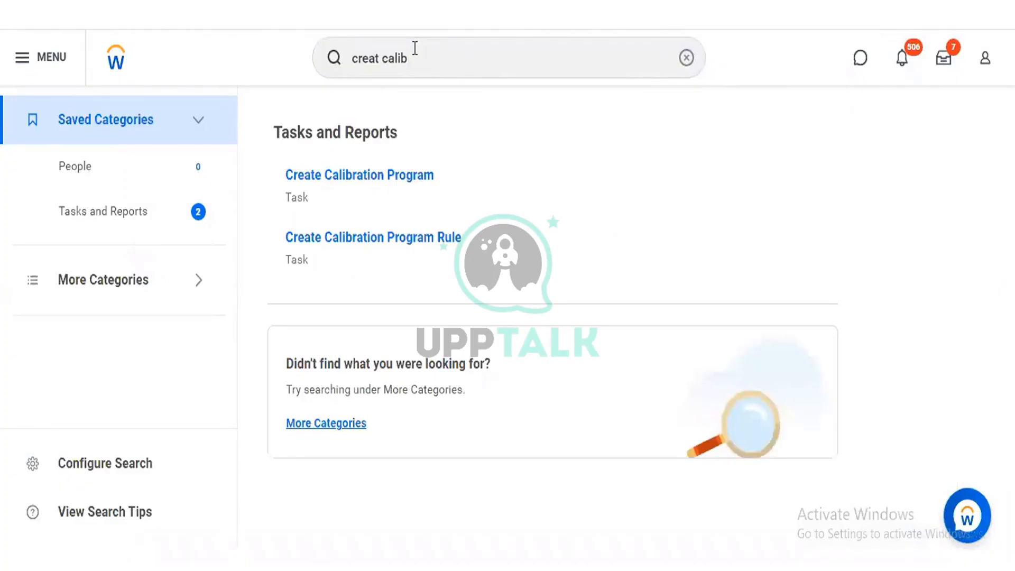
left_click(348, 239)
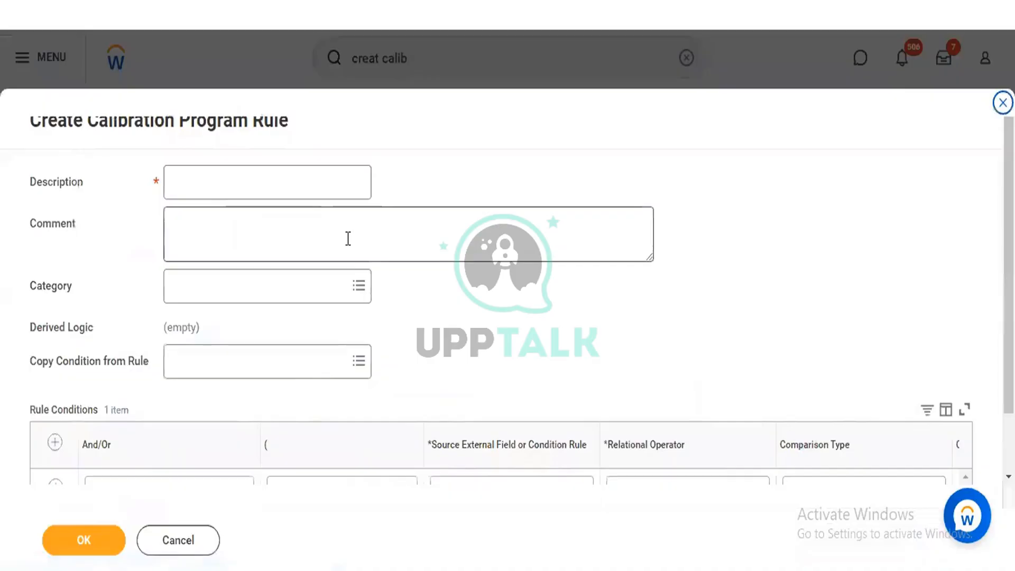
Step: Enter "Full Time/Regular/Manager" as the new calibration program rule's description
left_click(295, 182)
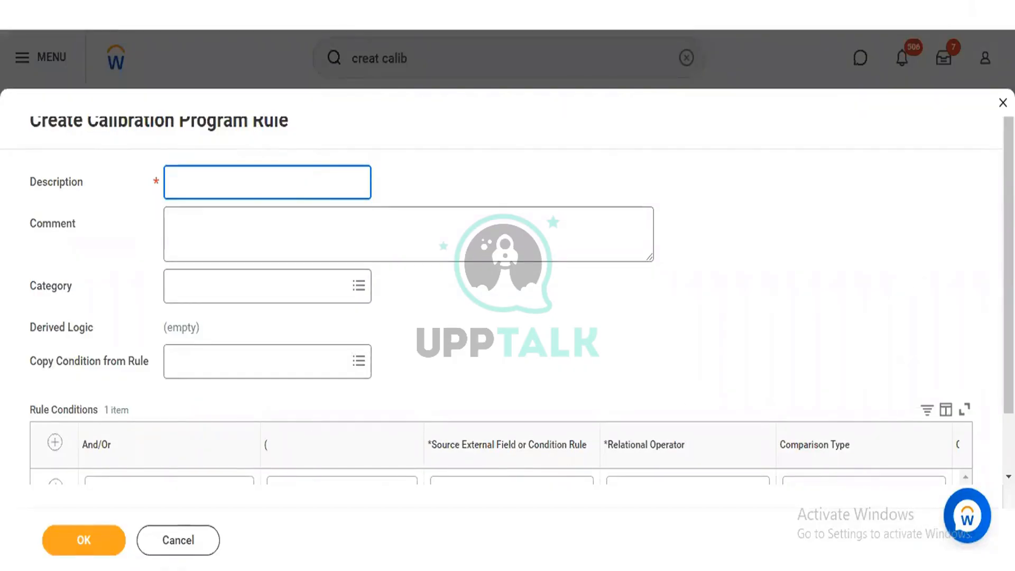
scroll(209, 211, "down", 1)
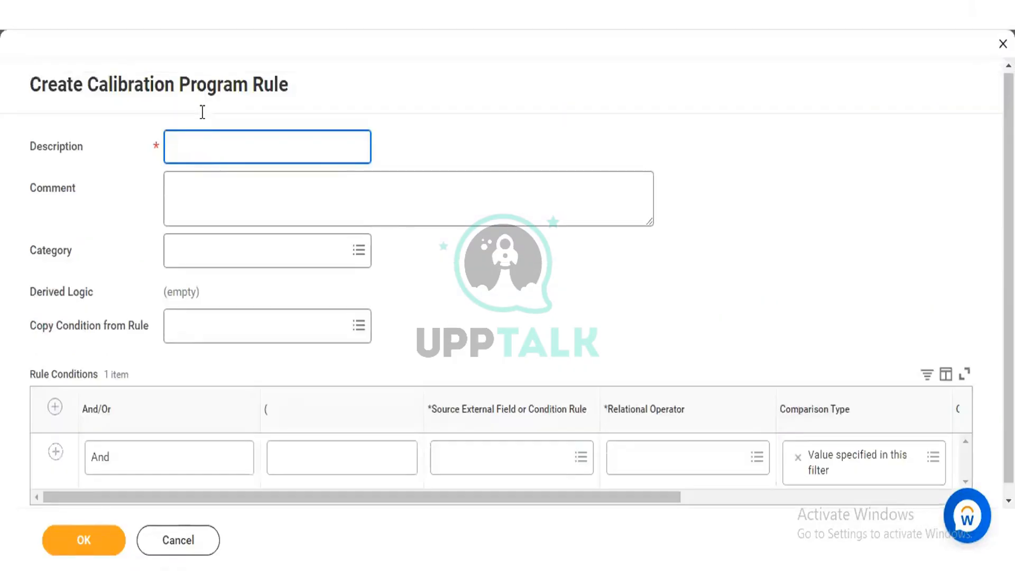
type("Full Time")
type("/Regul")
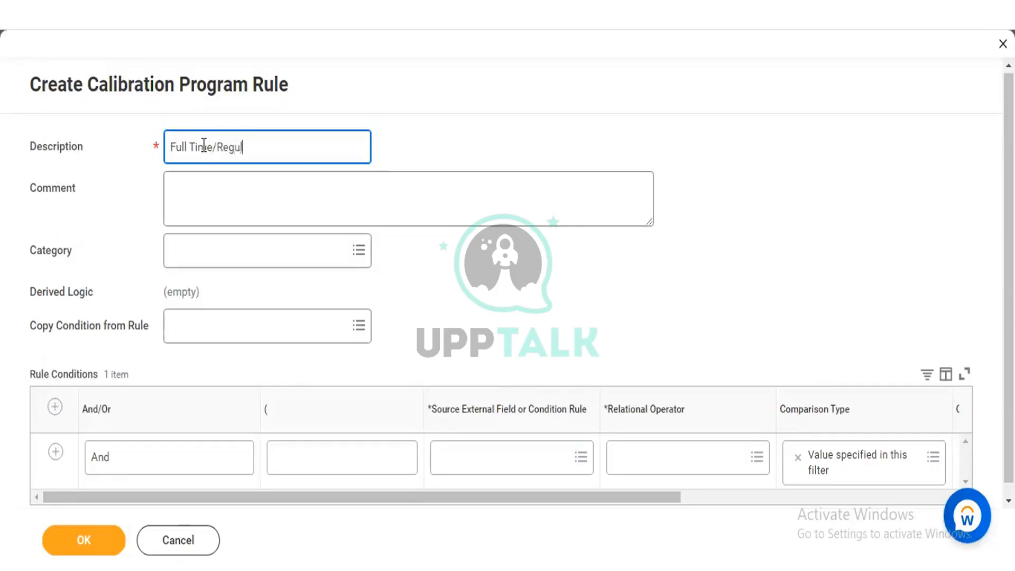
type("ar/")
type("Manager")
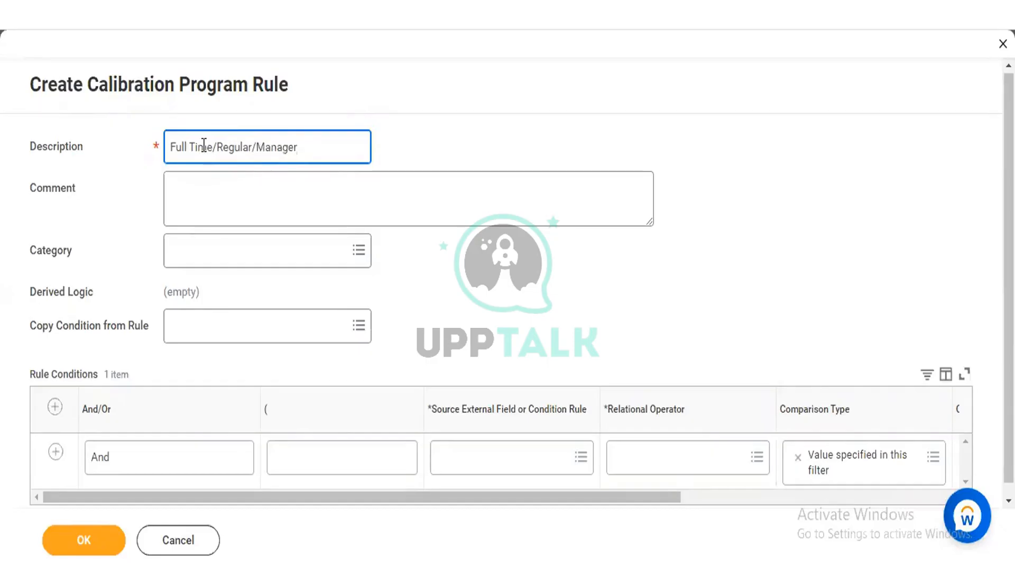
type("/")
key("BackSpace")
scroll(111, 480, "down", 1)
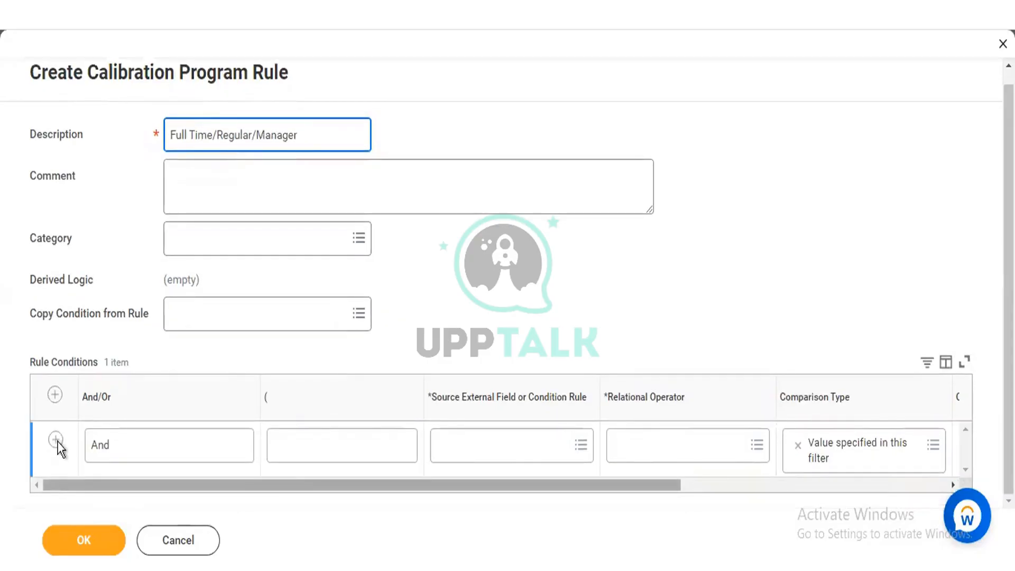
Step: Search the first condition's source fields for "time type", compare the matching fields' details and select the Worker report field Time Type
left_click(496, 449)
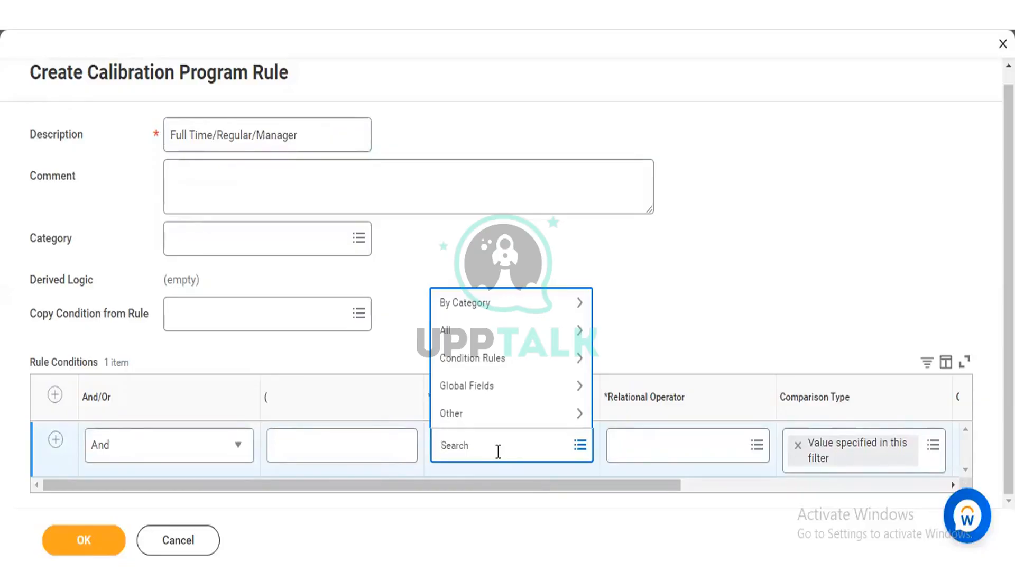
type("time type")
key("Return")
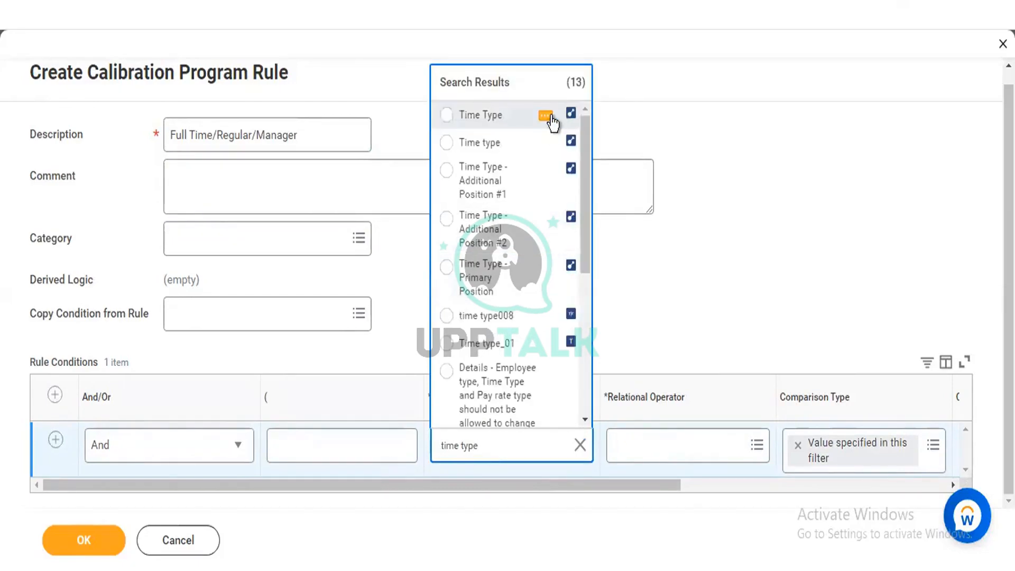
left_click(547, 116)
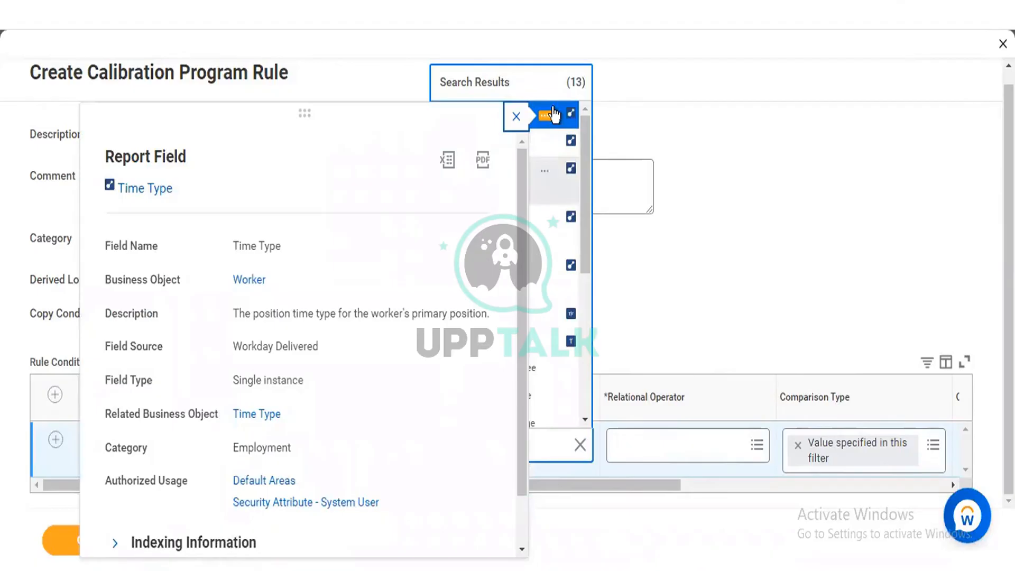
left_click(548, 146)
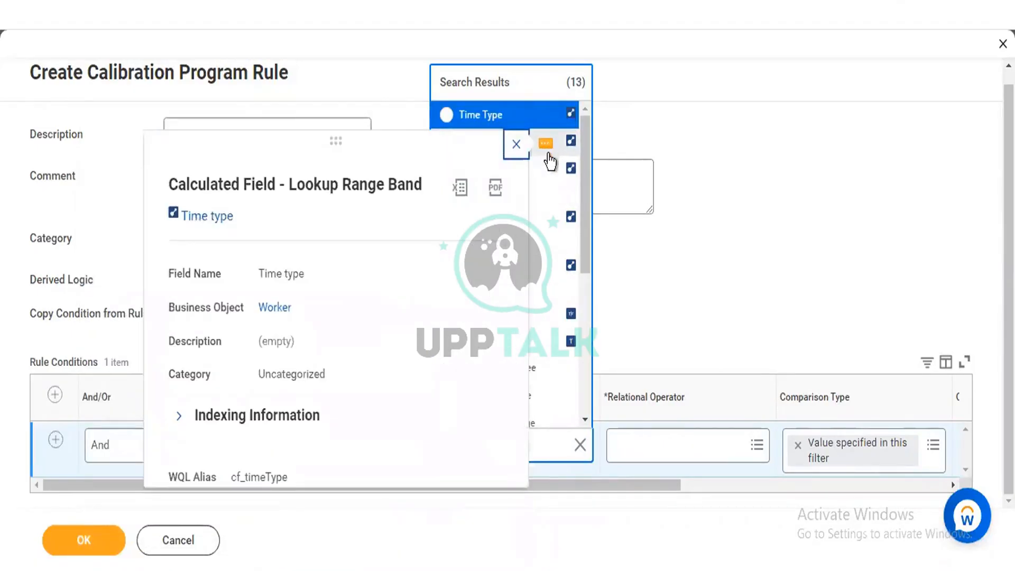
left_click(546, 176)
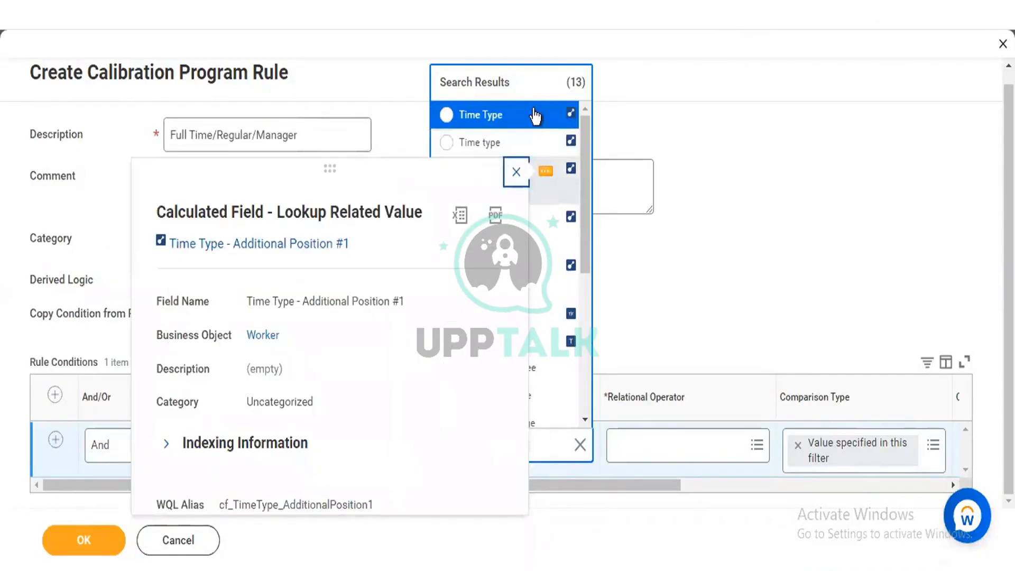
left_click(534, 111)
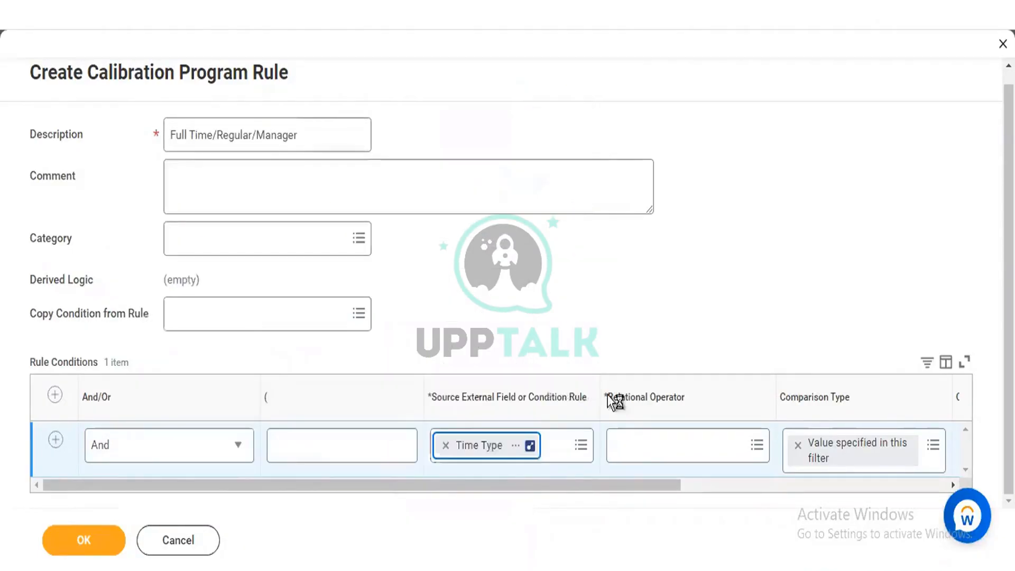
Step: Set the Time Type condition's relational operator to "in the selection list" and its comparison value to Full time
left_click(635, 448)
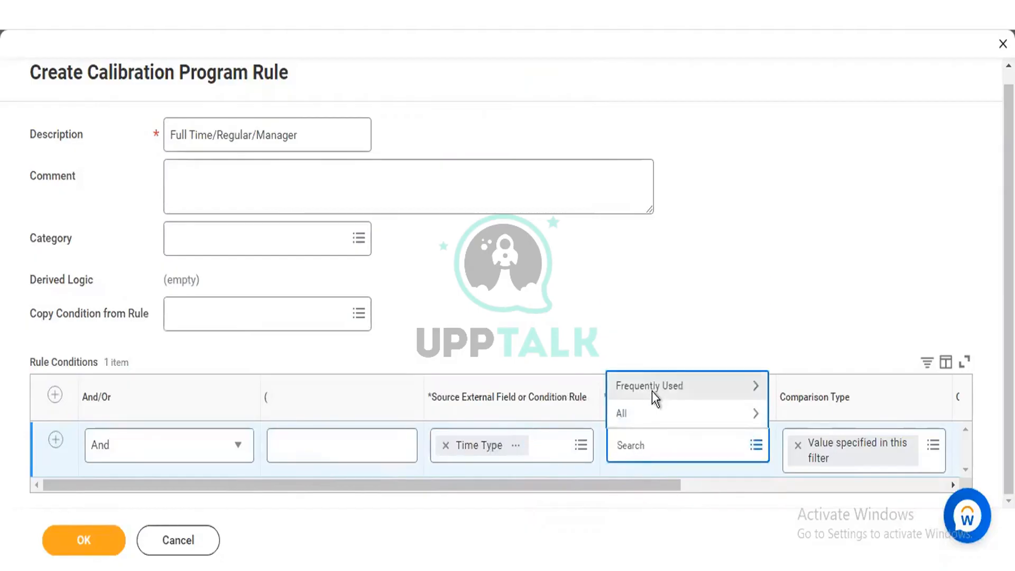
left_click(651, 390)
left_click(659, 326)
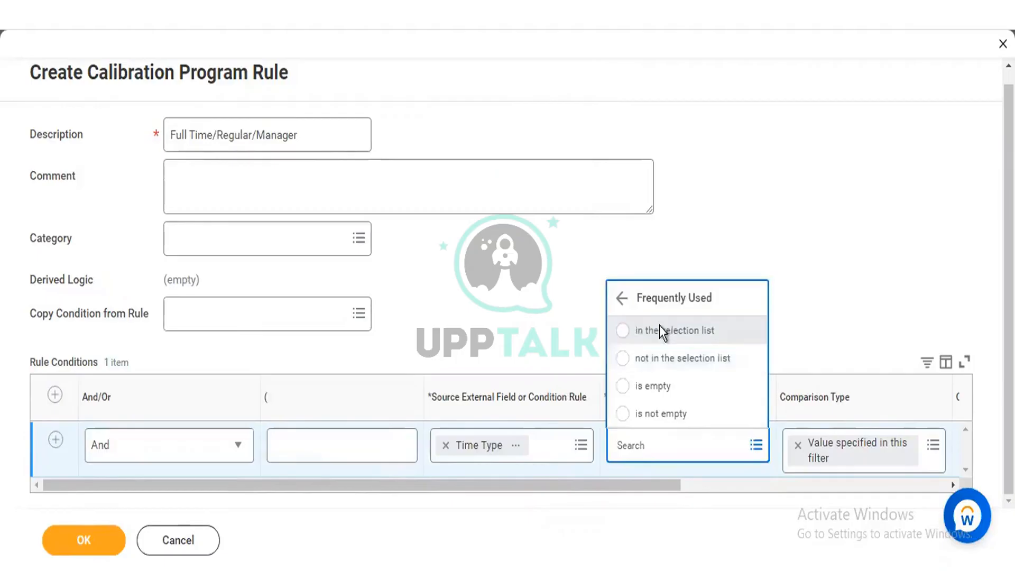
left_click_drag(619, 486, 730, 487)
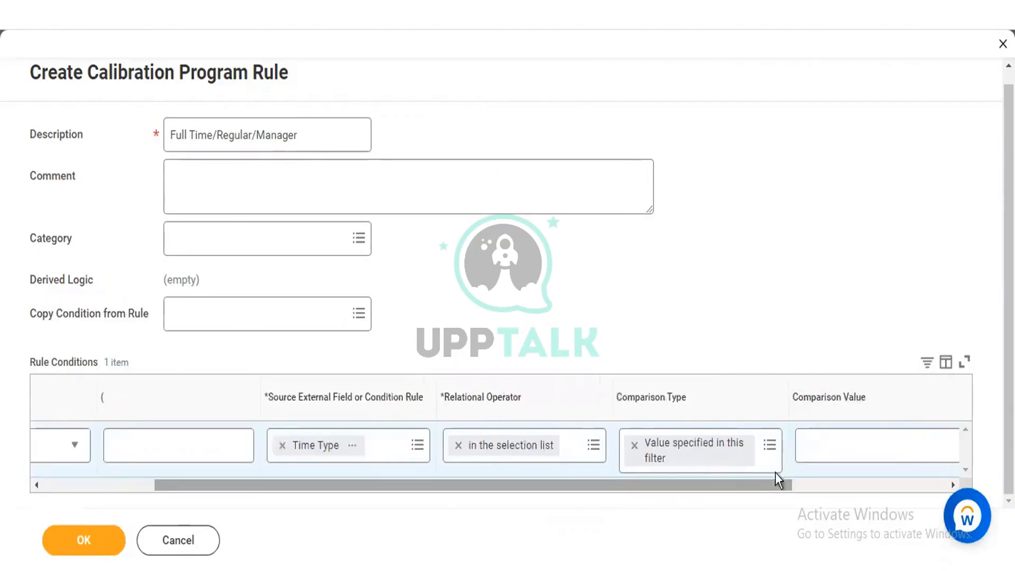
left_click(820, 447)
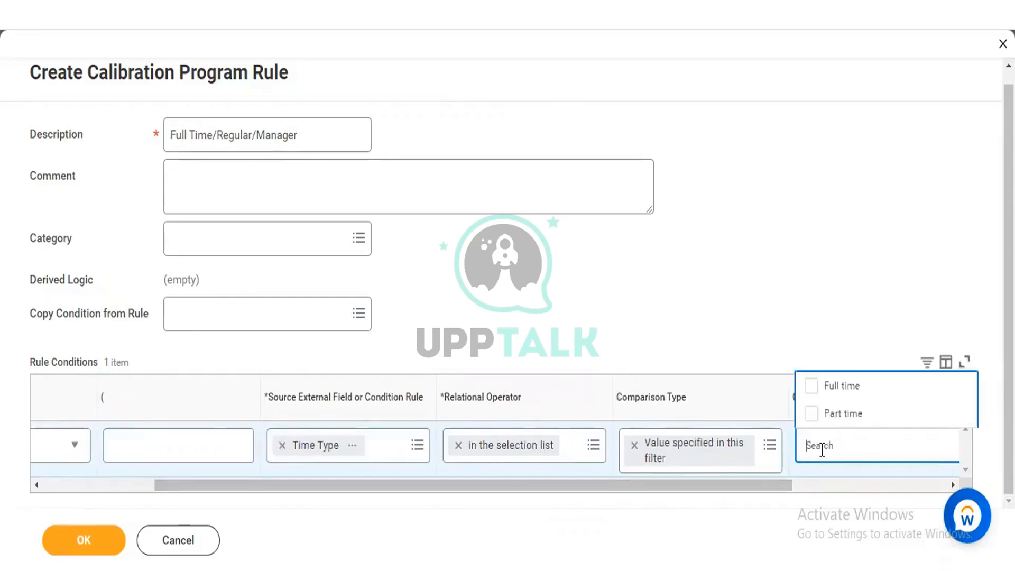
left_click(812, 390)
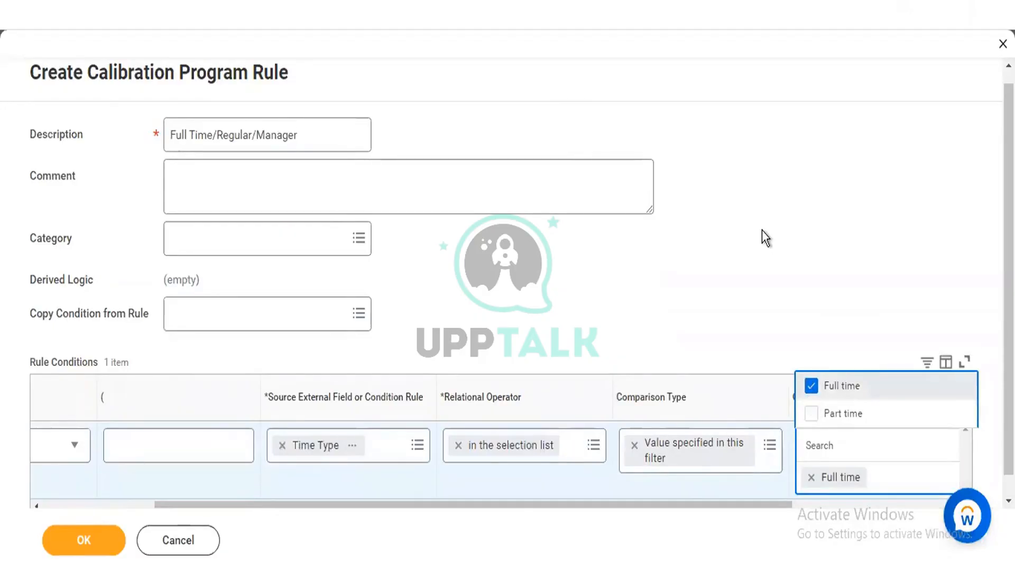
left_click(420, 473)
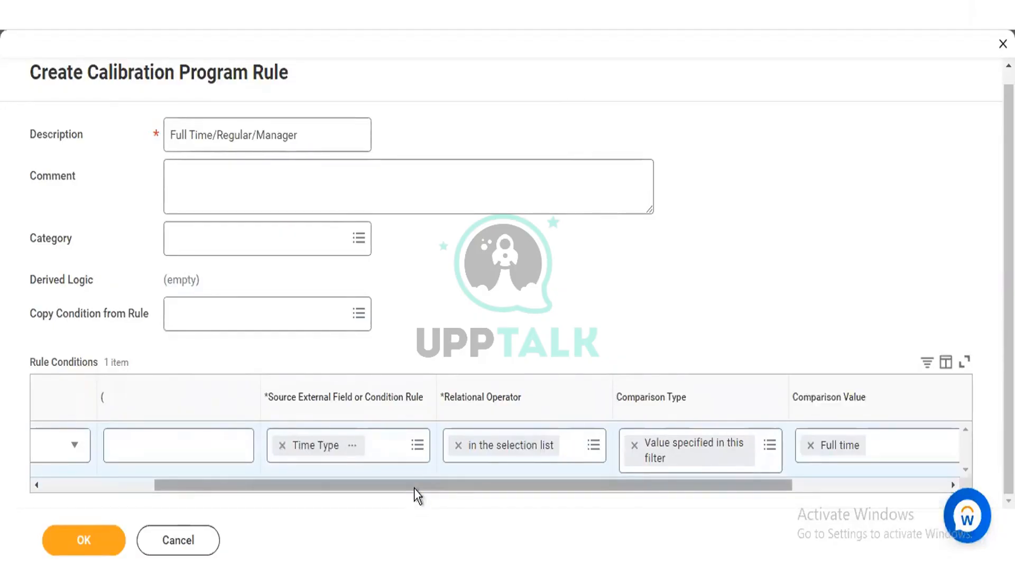
Step: Add a second rule condition, search its source fields for "employee type", check the first match's details and select Employee Type
left_click_drag(414, 487, 161, 354)
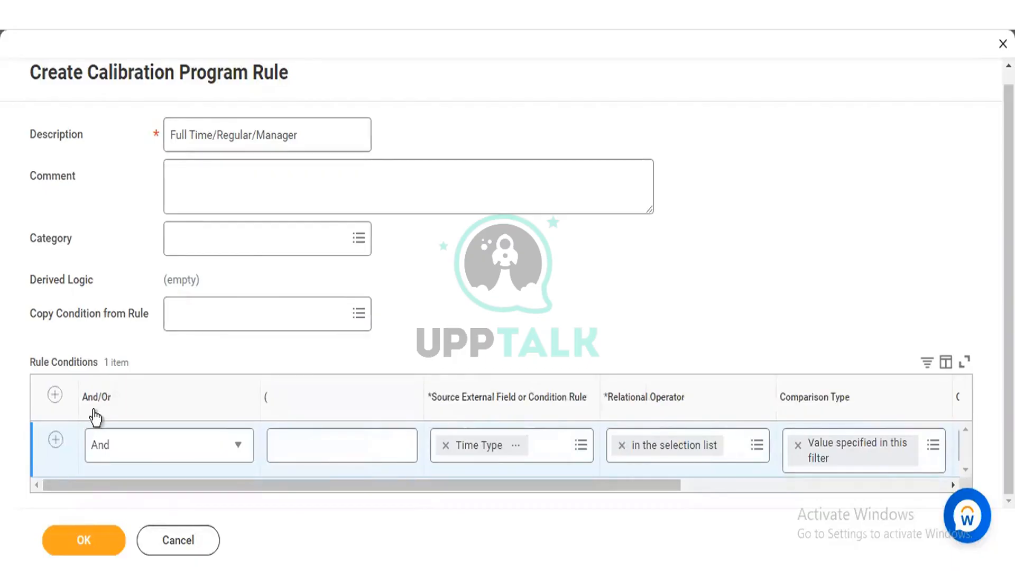
left_click(56, 439)
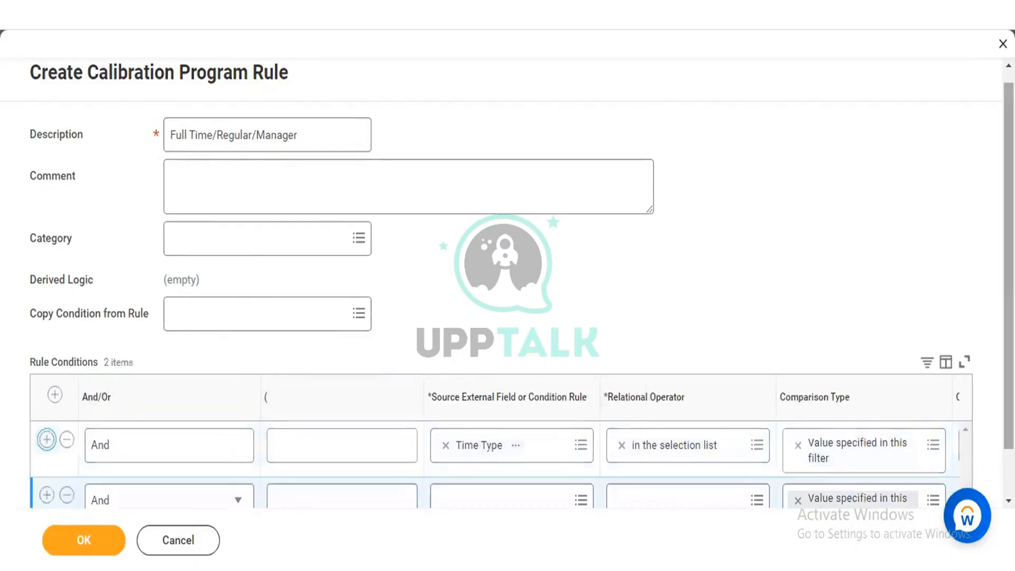
scroll(833, 390, "down", 1)
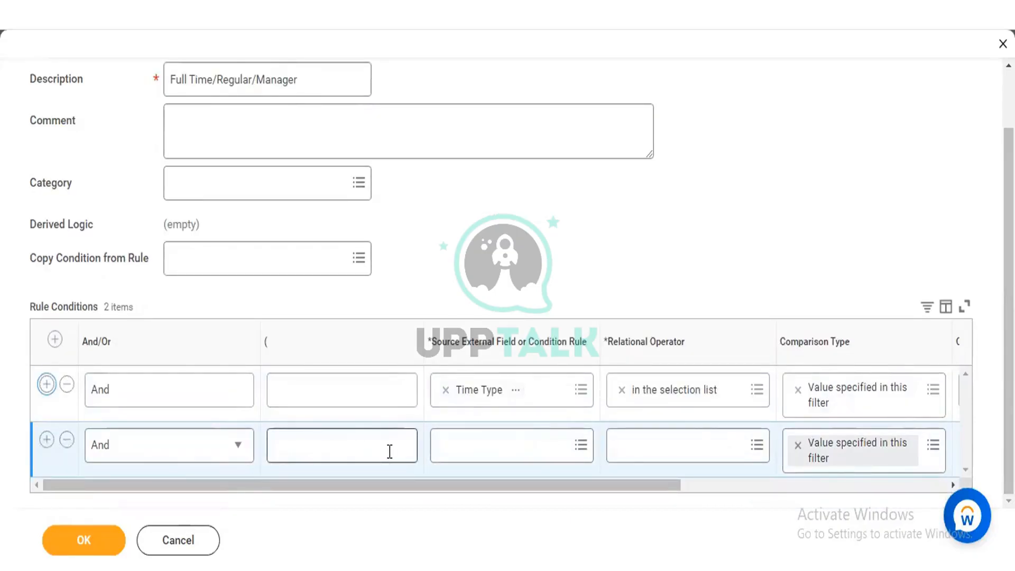
left_click(511, 440)
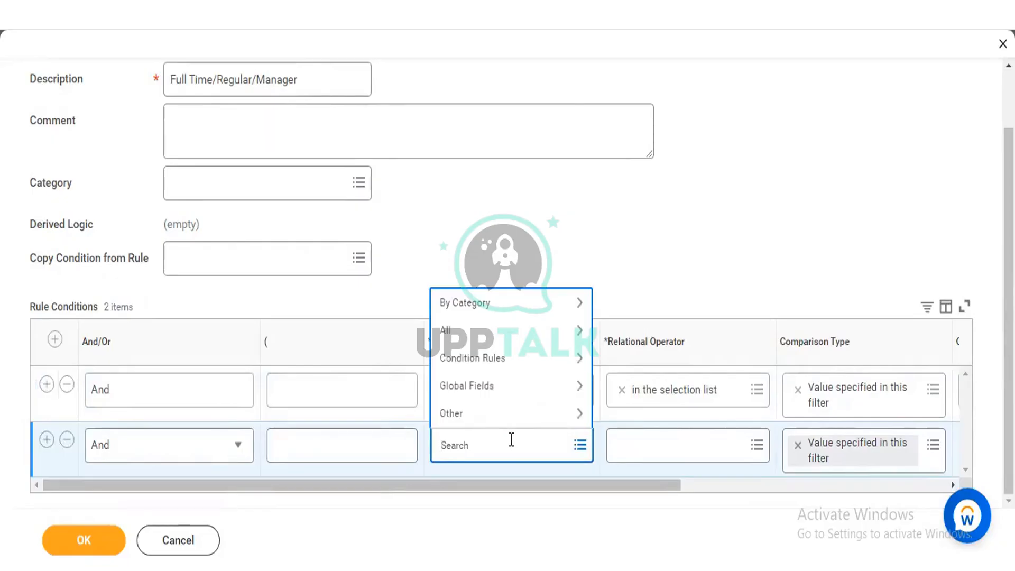
type("ty")
key("BackSpace")
type("employee type")
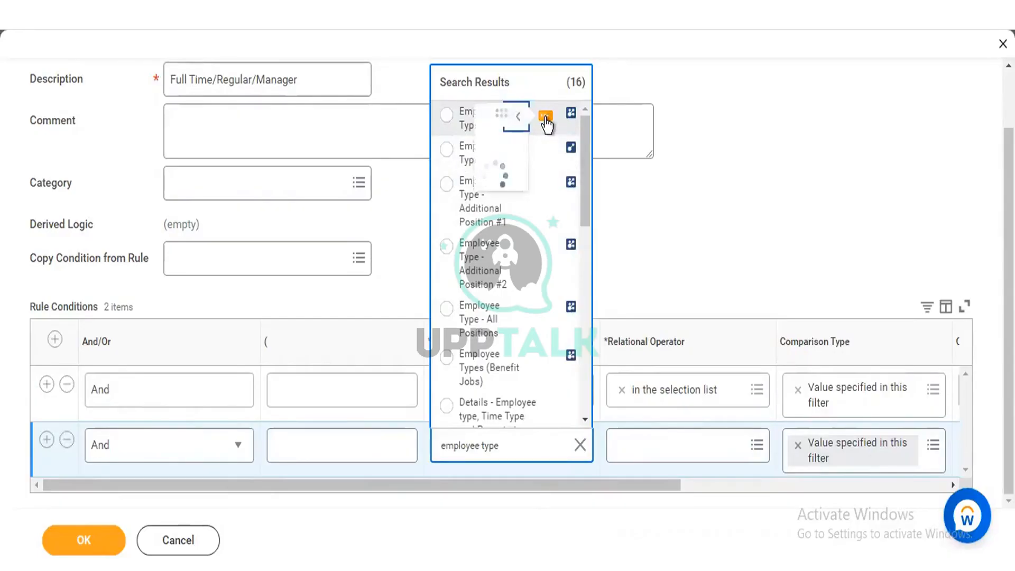
left_click(545, 119)
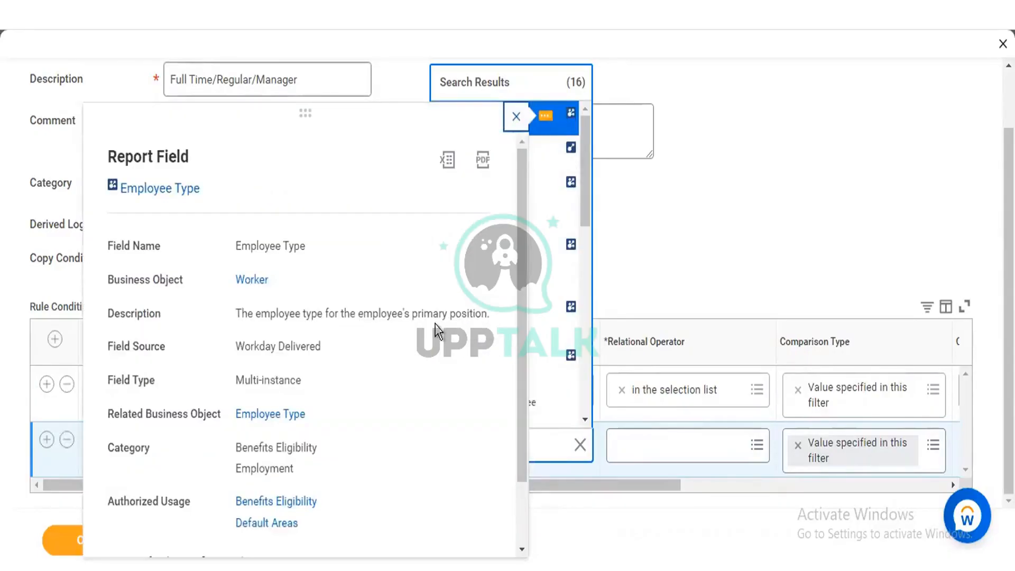
left_click(551, 126)
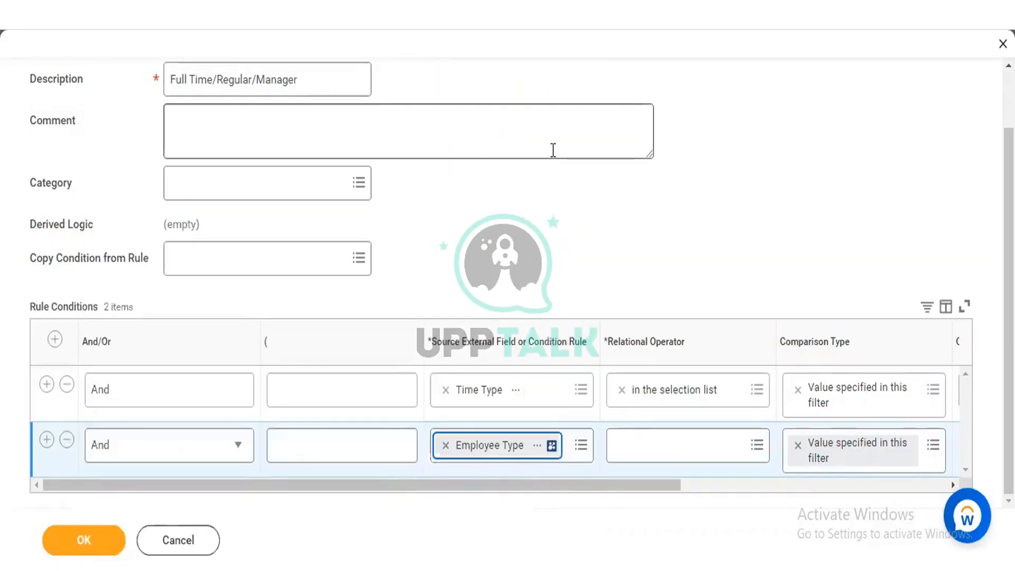
Step: Look through the relational operators for the Employee Type condition and choose "any in the selection list"
left_click(659, 438)
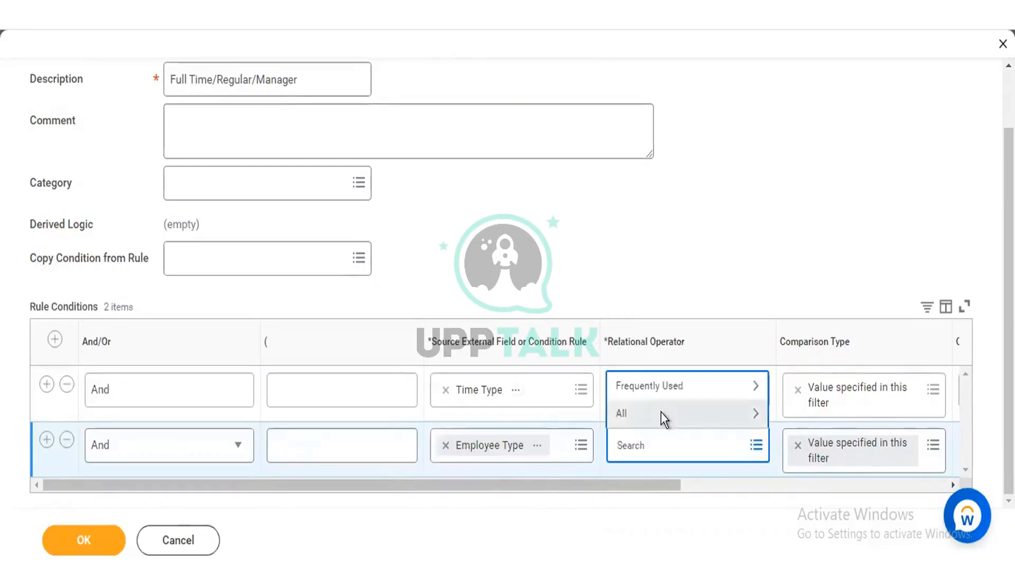
left_click(660, 412)
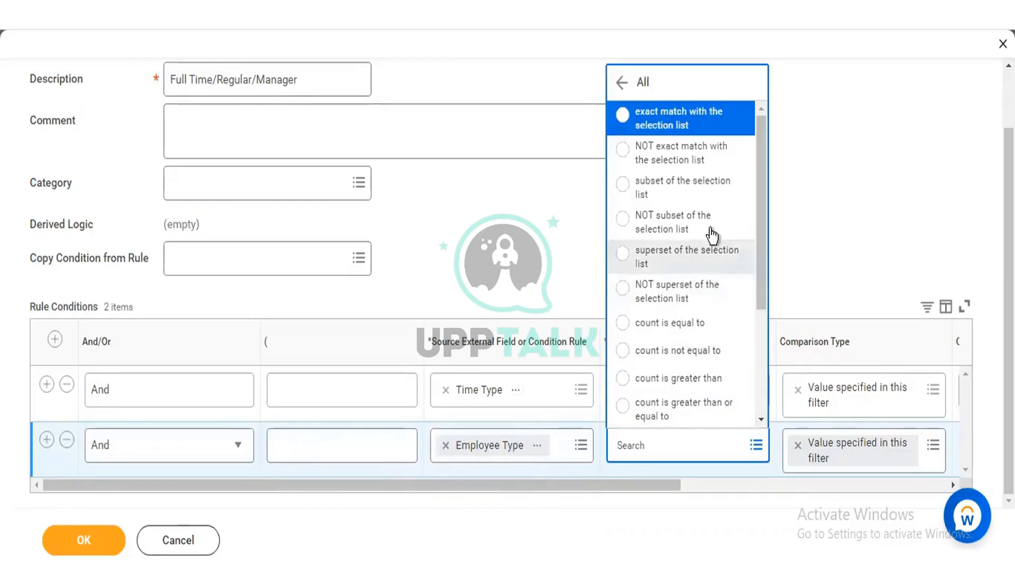
left_click(623, 84)
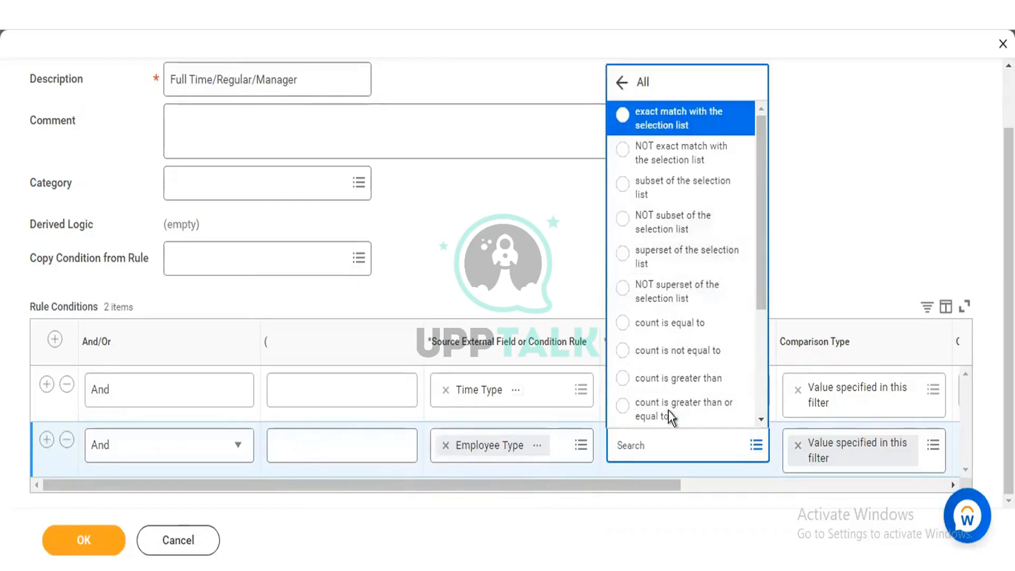
left_click(670, 391)
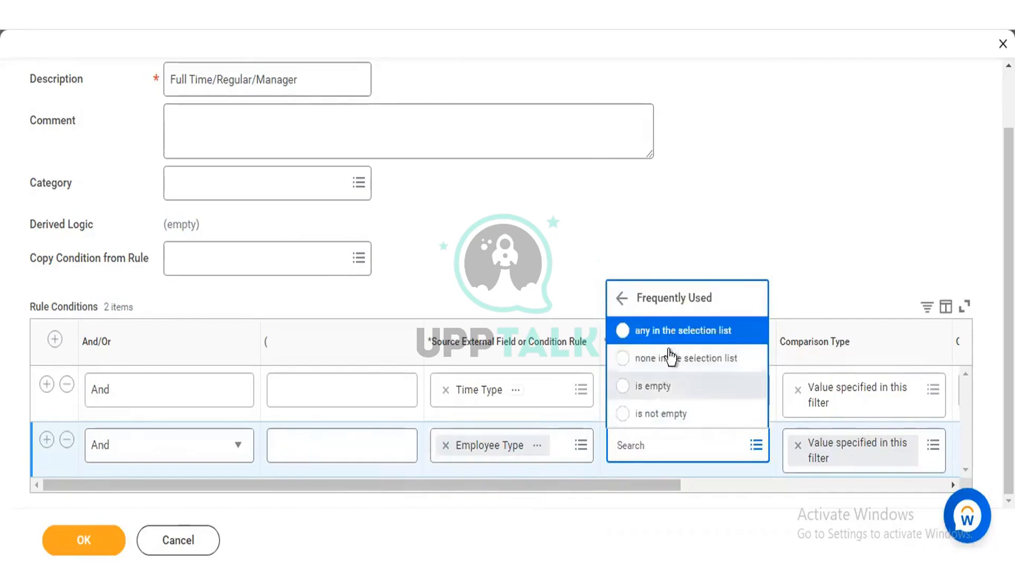
left_click(668, 338)
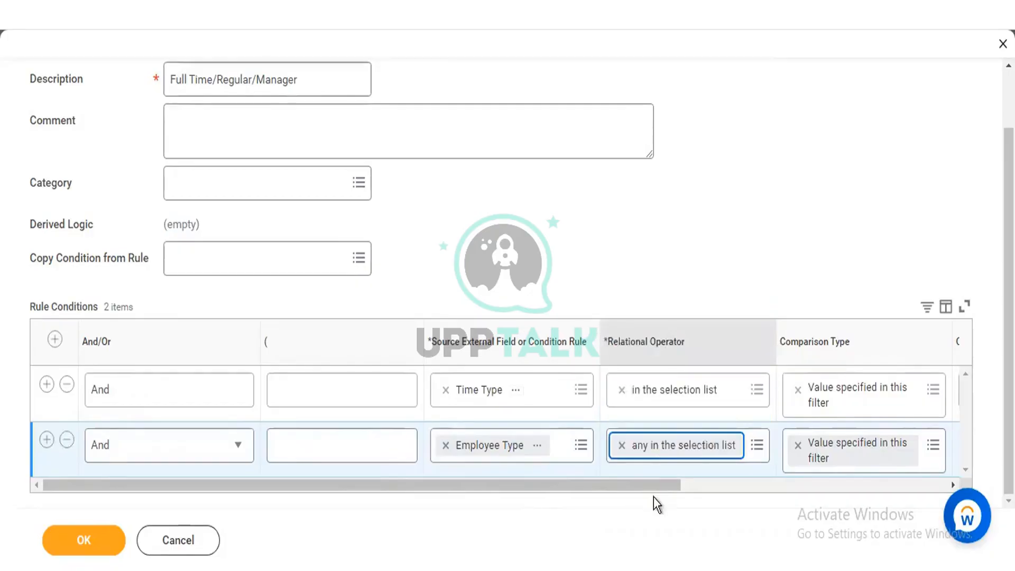
Step: Set the Employee Type condition's comparison value to Regular
left_click(711, 485)
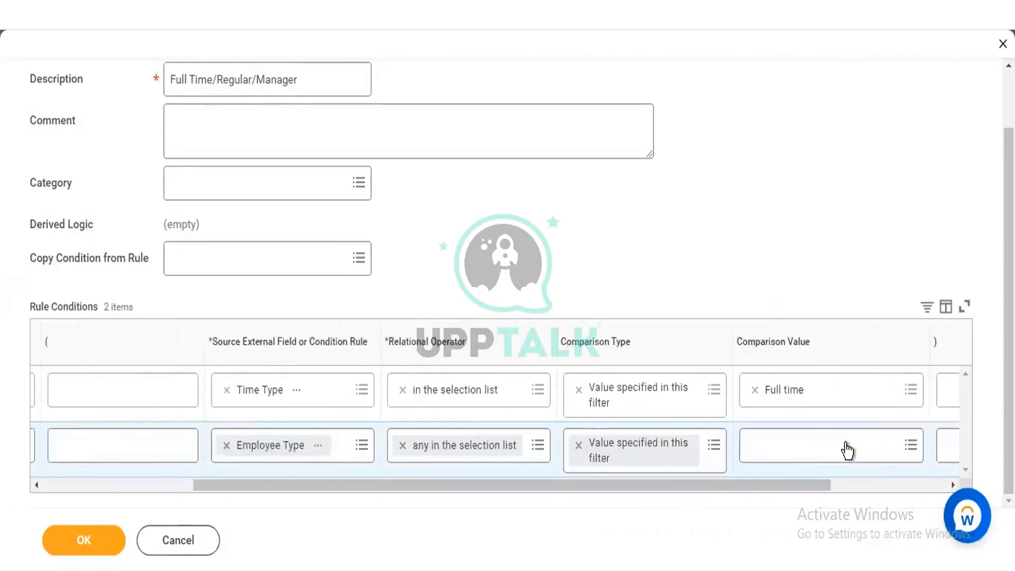
left_click(817, 447)
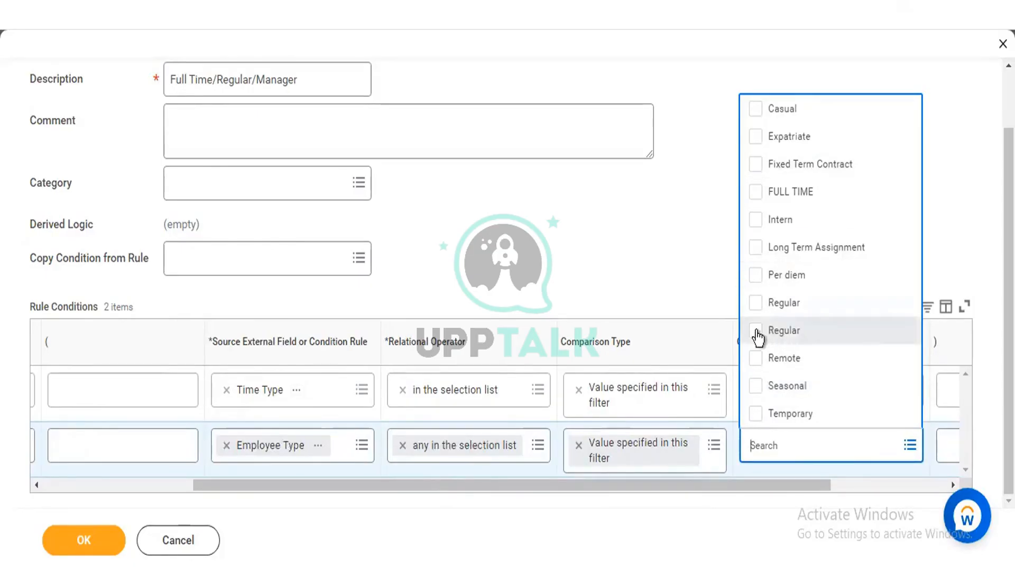
left_click(598, 232)
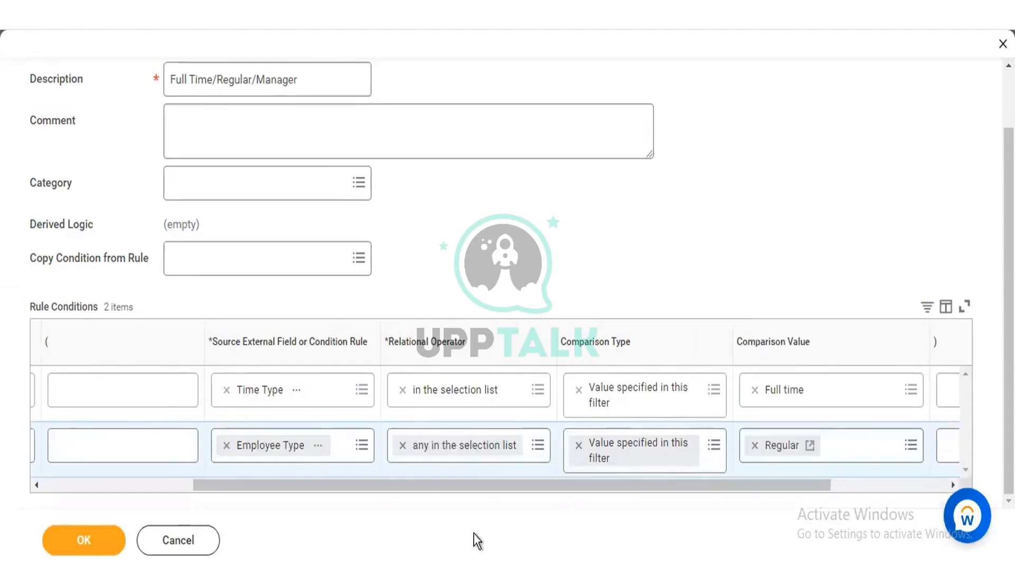
Step: Add a third rule condition with And and search its source fields for "management level"
scroll(242, 502, "left", 5)
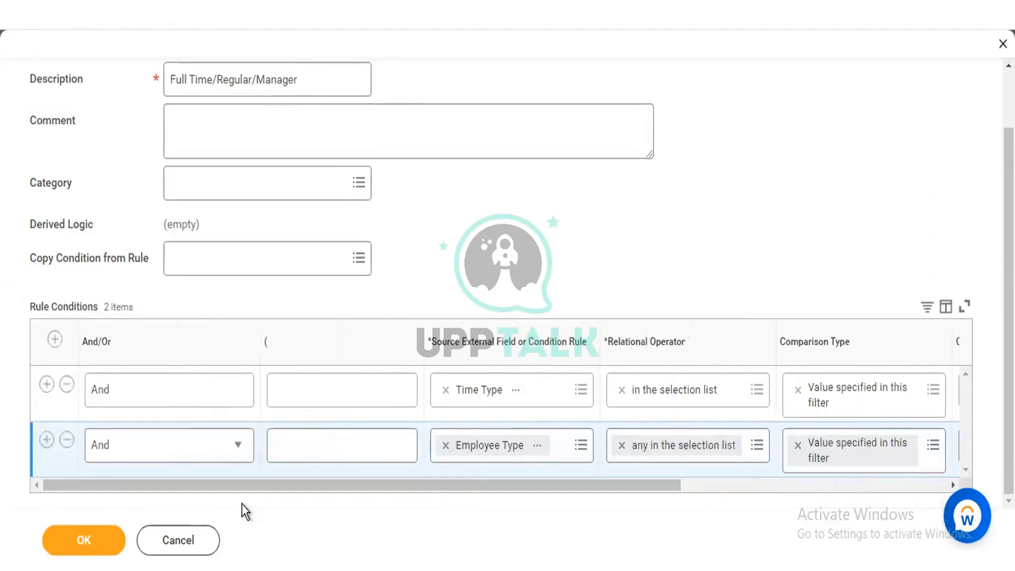
left_click(45, 440)
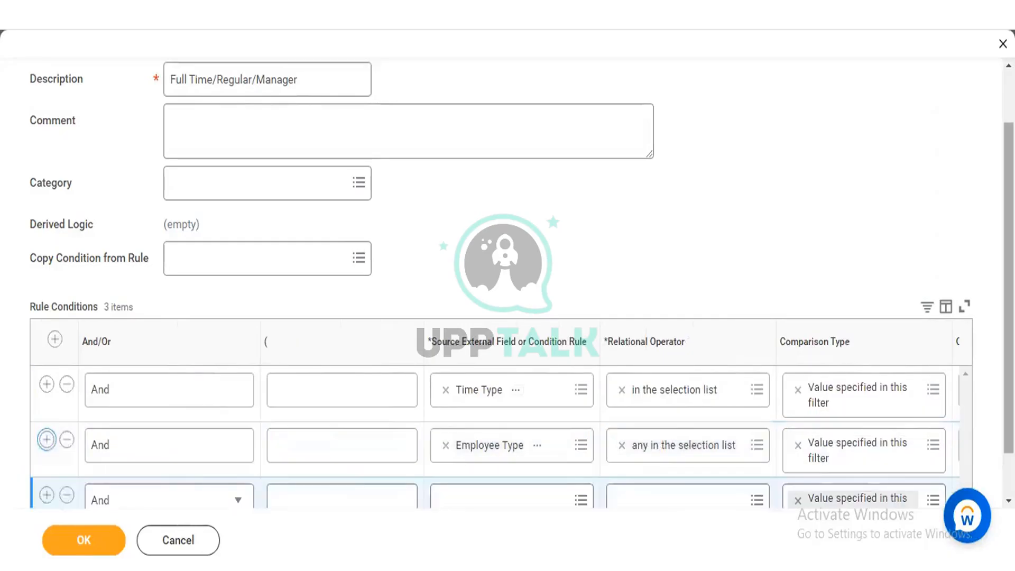
scroll(618, 472, "down", 1)
left_click(467, 445)
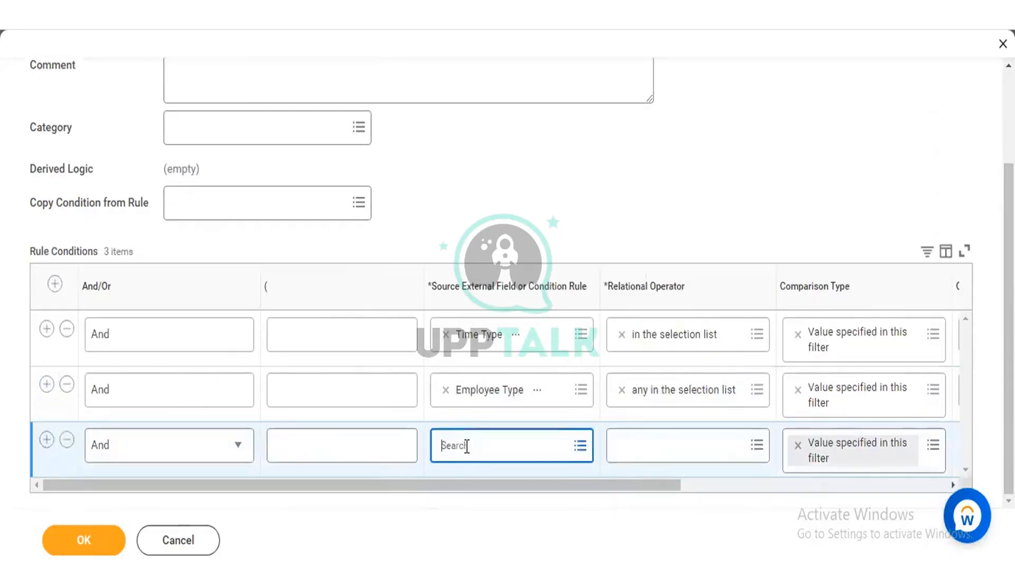
type("managemene")
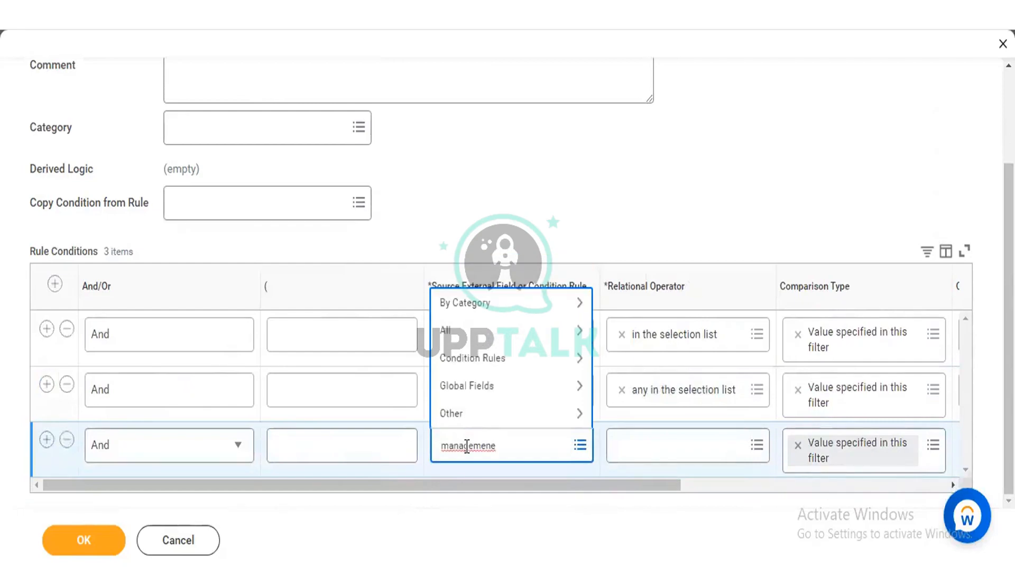
key("BackSpace")
key("Return")
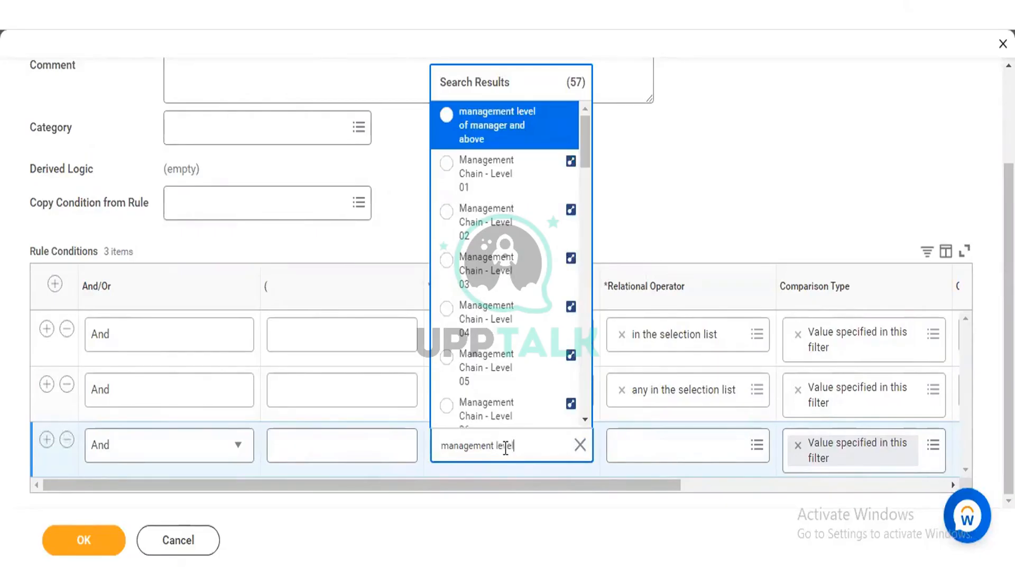
key("Return")
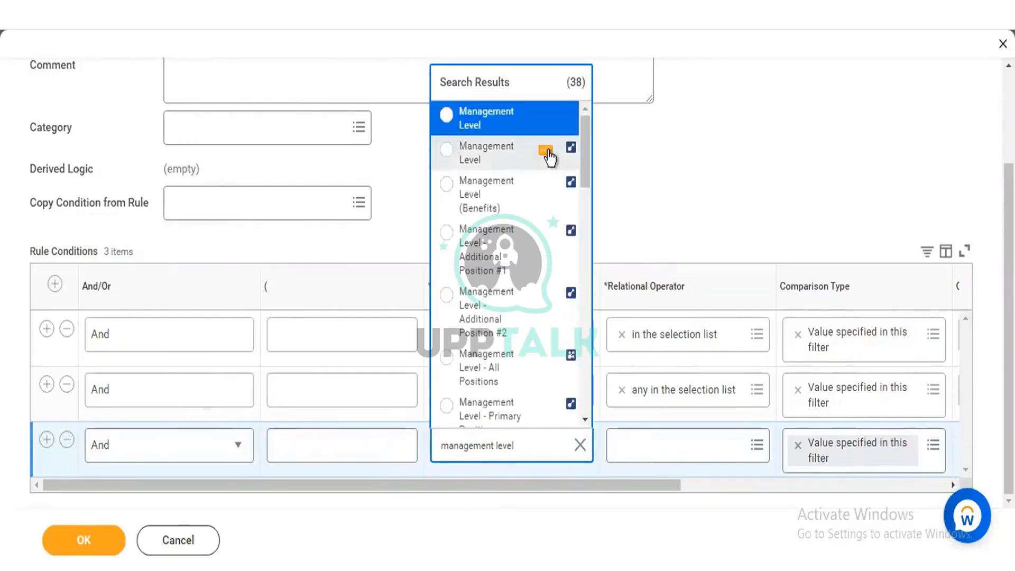
Step: Check the details of the two Management Level matches and select the Management Level report field as the condition's source
left_click(547, 153)
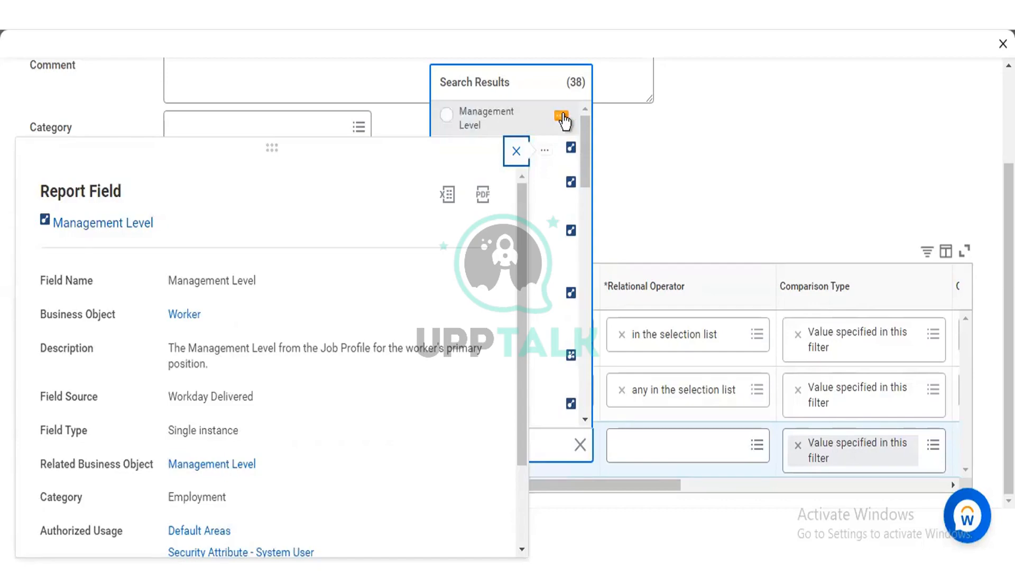
left_click(562, 120)
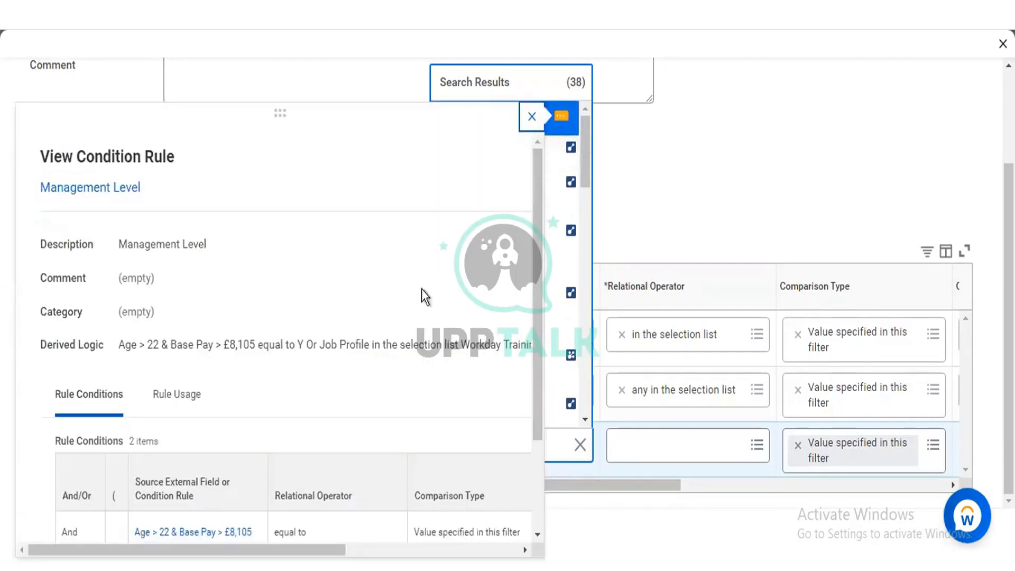
left_click(557, 151)
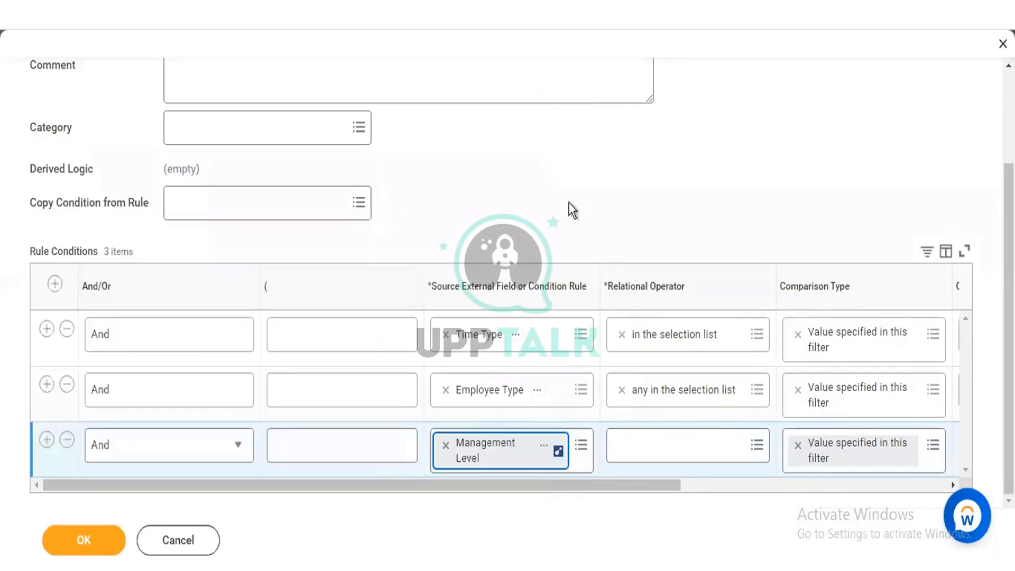
Step: Set the Management Level condition's relational operator to "in the selection list"
left_click(660, 454)
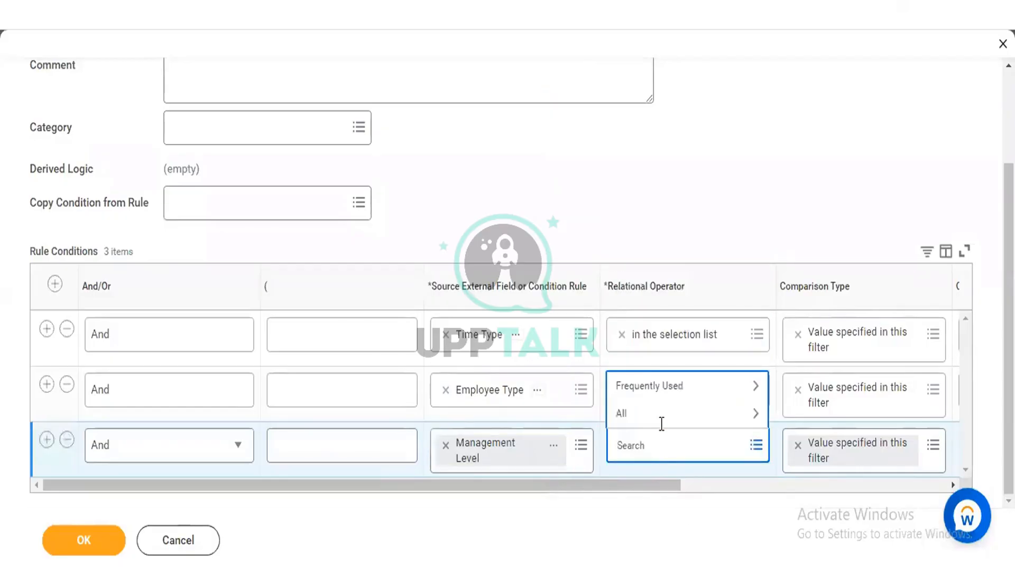
left_click(659, 390)
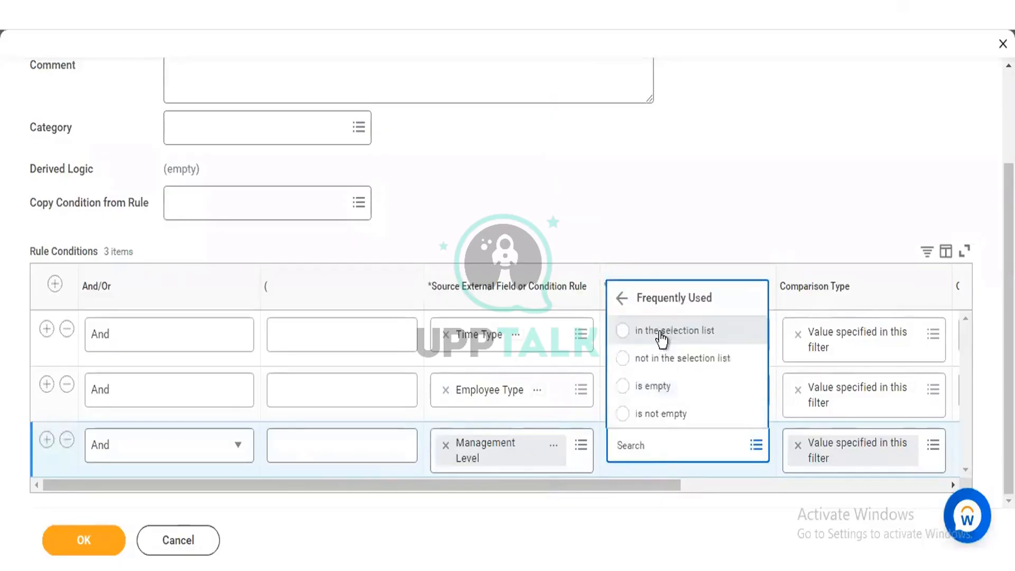
left_click(661, 333)
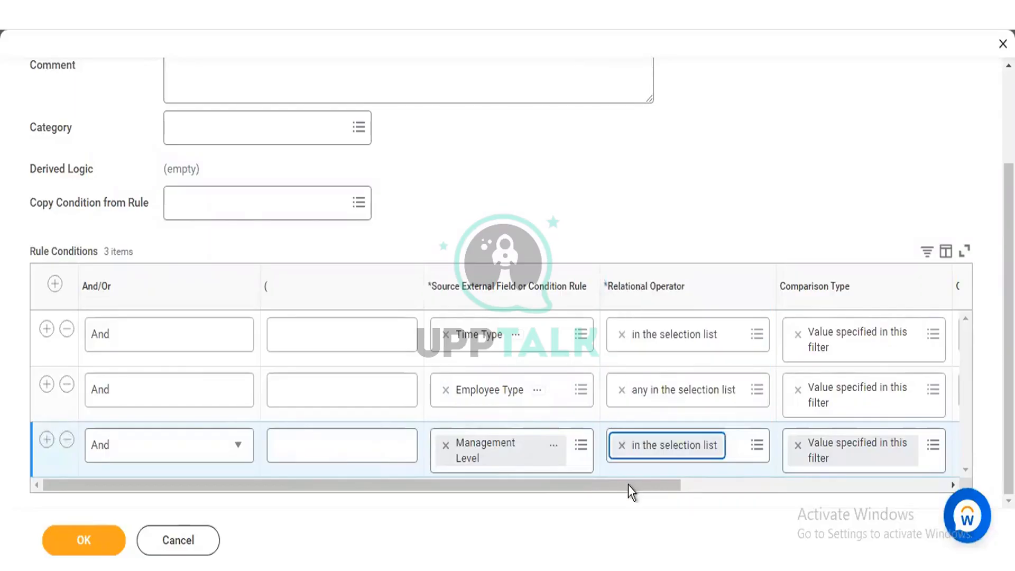
Step: Search the Management Level condition's comparison values for "manager" and select Manager
left_click_drag(628, 486, 804, 458)
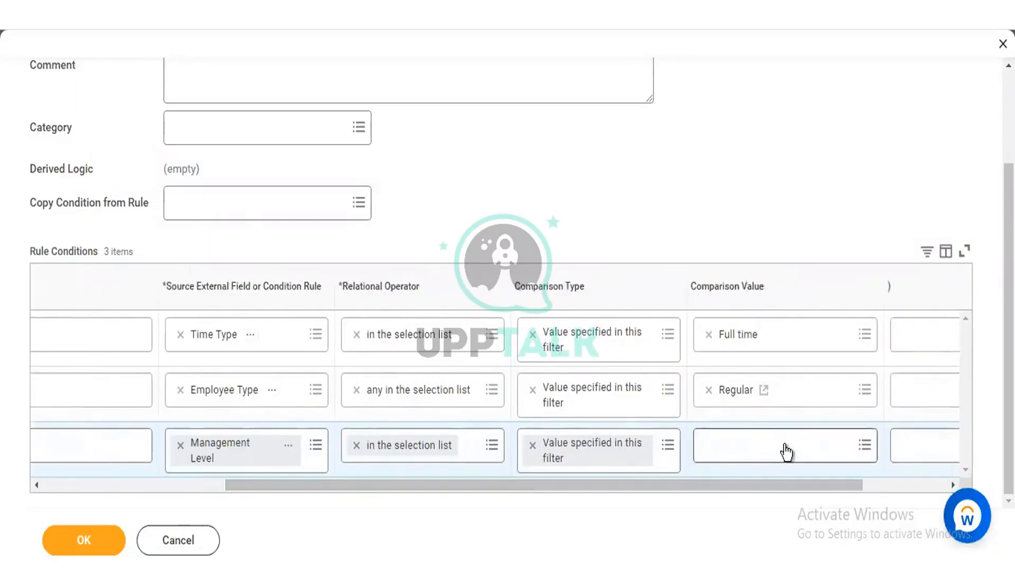
left_click(785, 449)
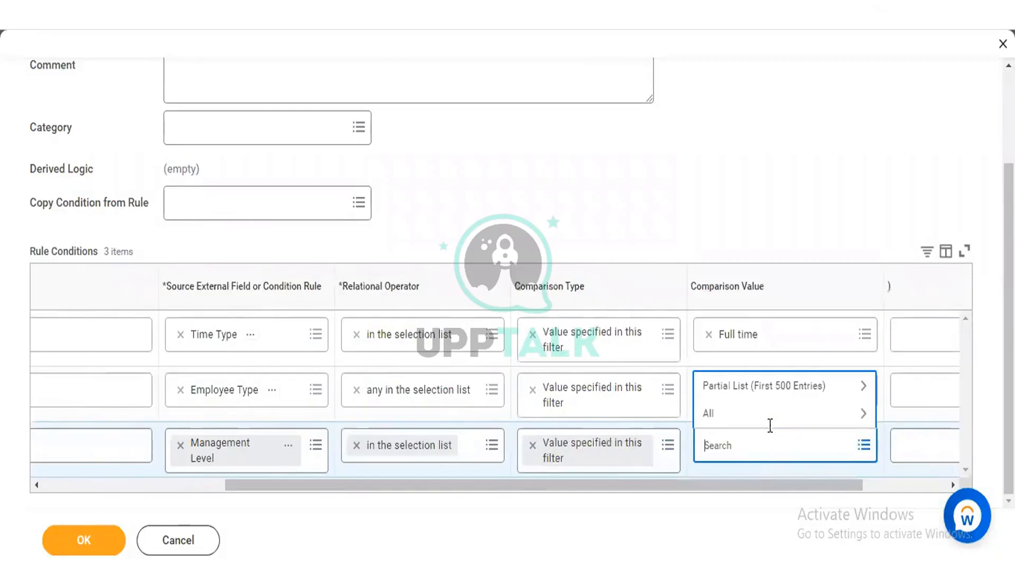
type("manager")
key("Return")
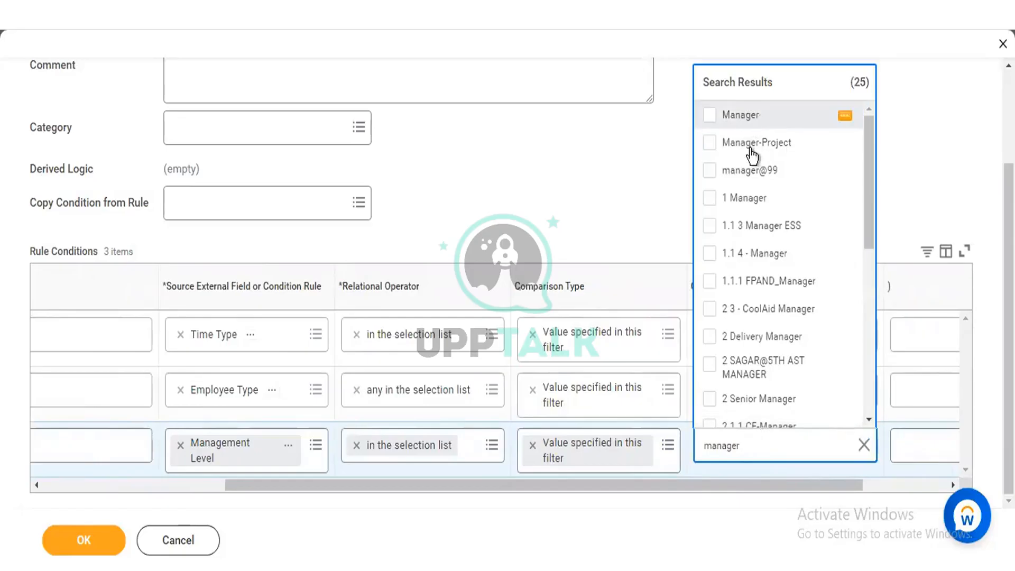
left_click(723, 126)
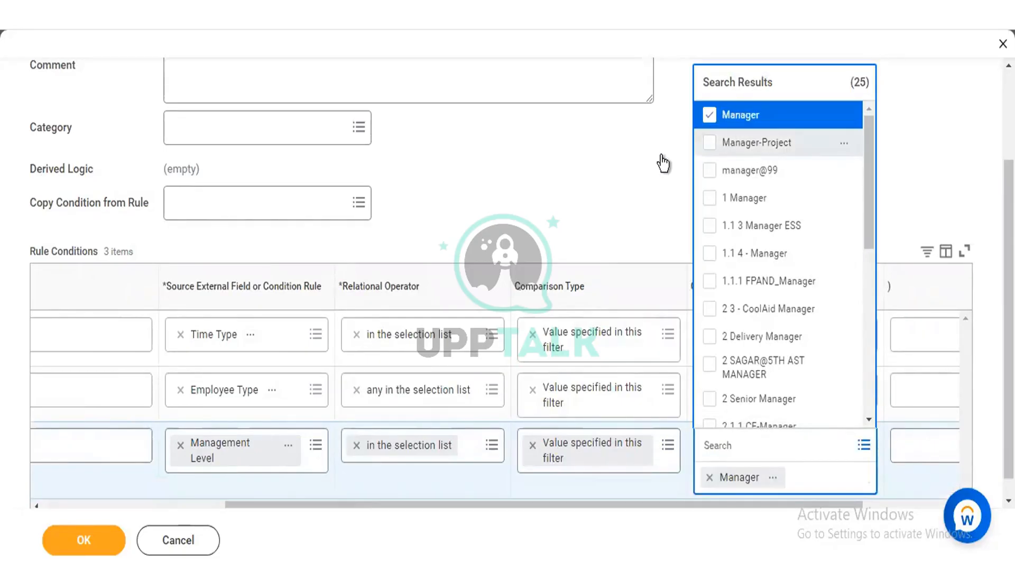
left_click(598, 171)
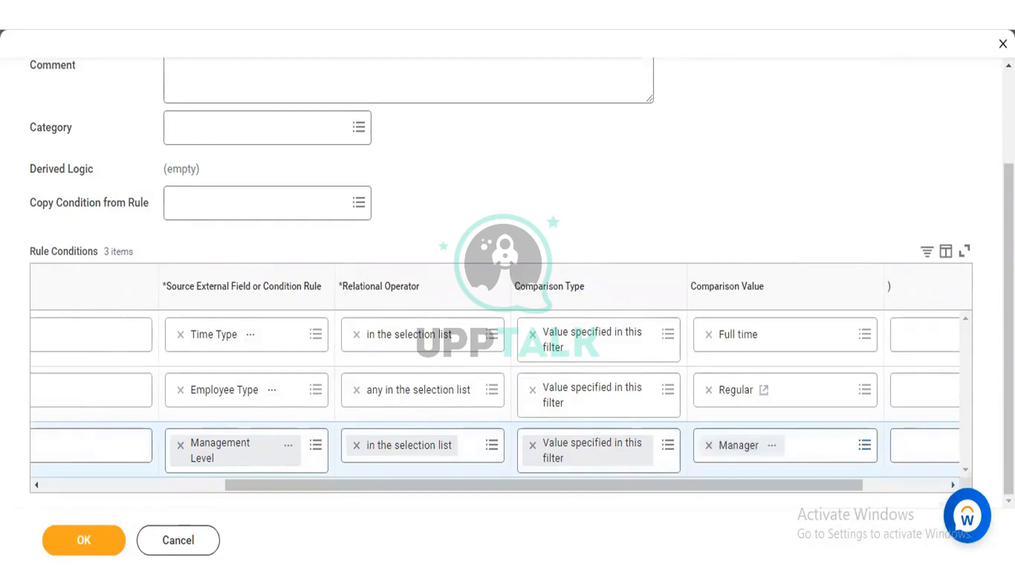
Step: Review the Full Time/Regular/Manager calibration program rule with its three conditions and save it
scroll(502, 286, "up", 3)
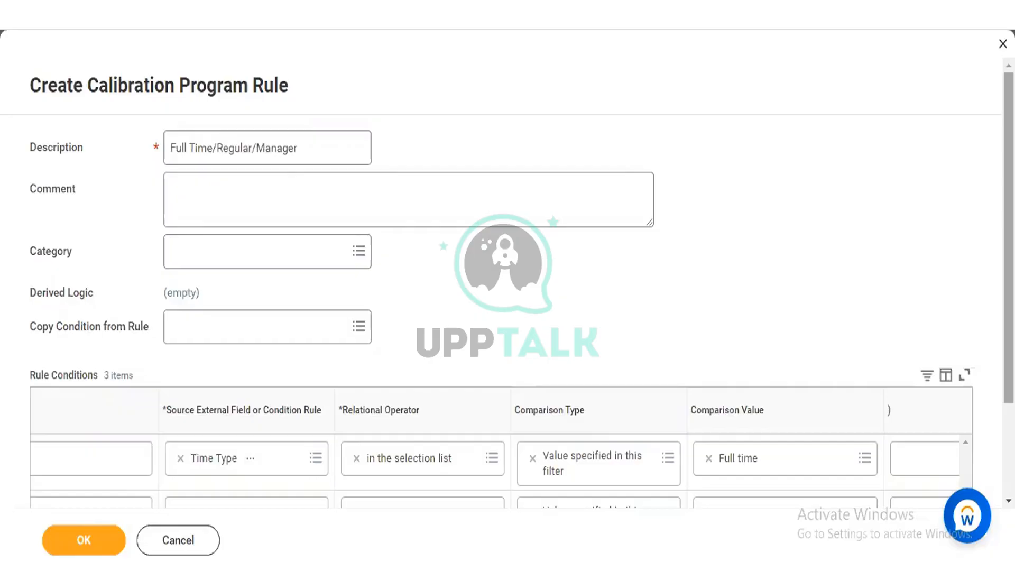
scroll(507, 280, "down", 3)
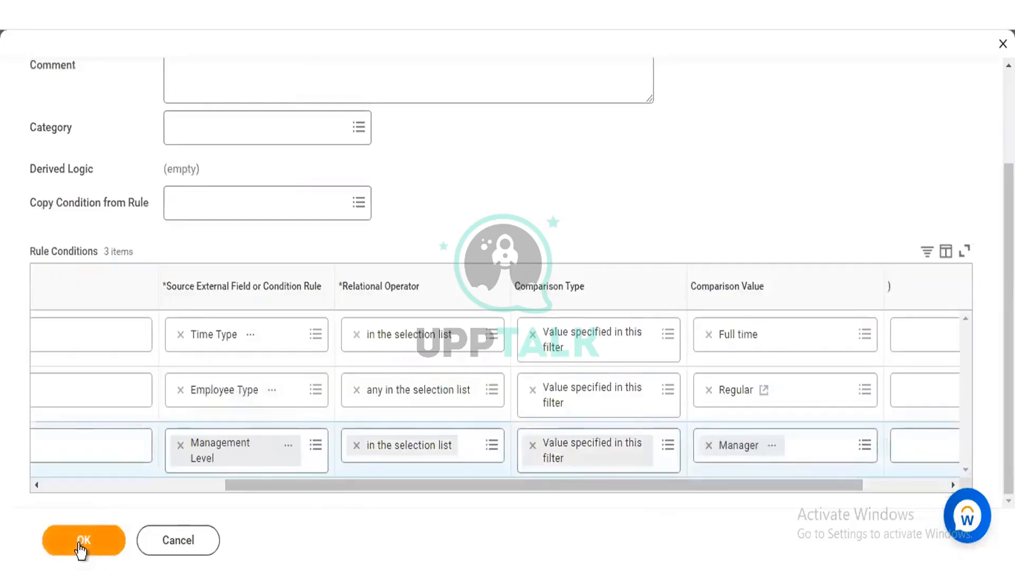
left_click(79, 543)
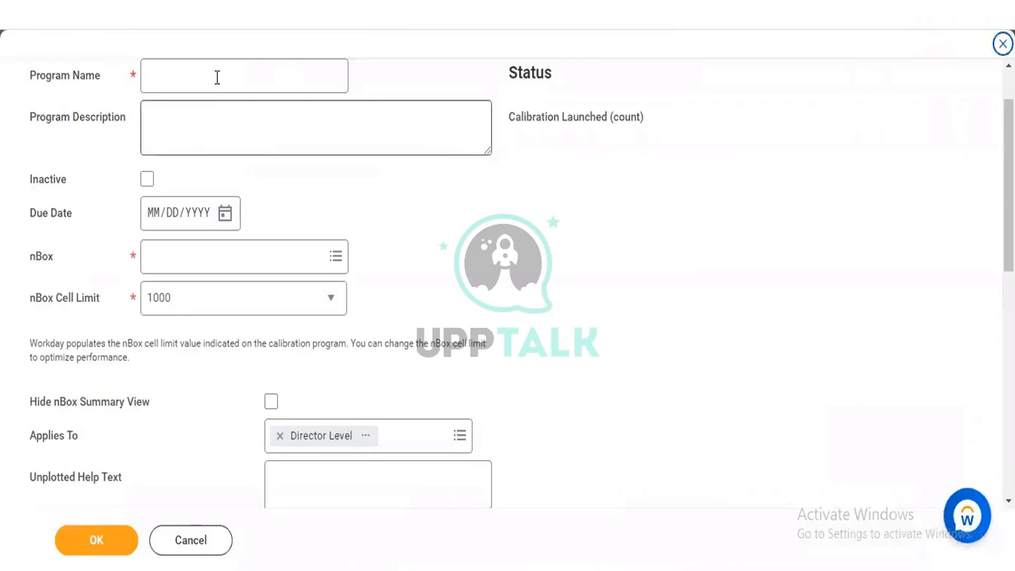
Step: Name the calibration program Performance Calibration
left_click(218, 77)
type("Per")
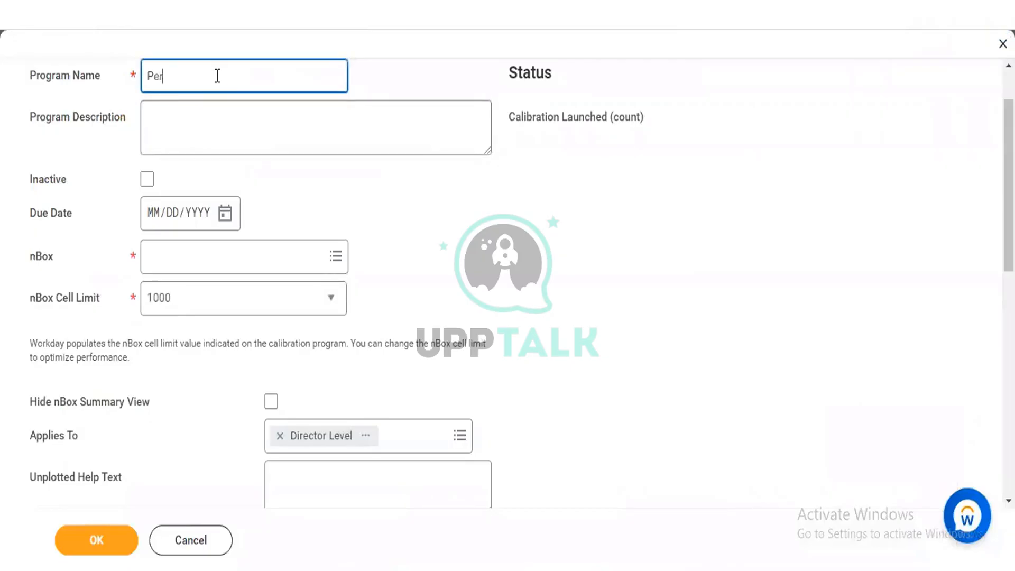
type("formance Calibration")
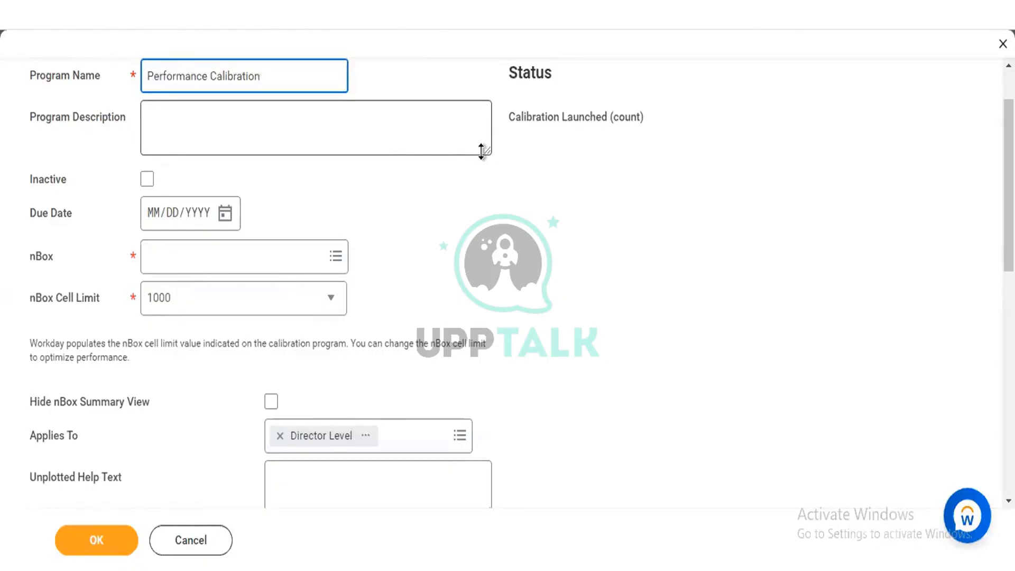
Step: Remove Director Level from the program's Applies To field and set the due date to 09/12/2022
left_click(280, 436)
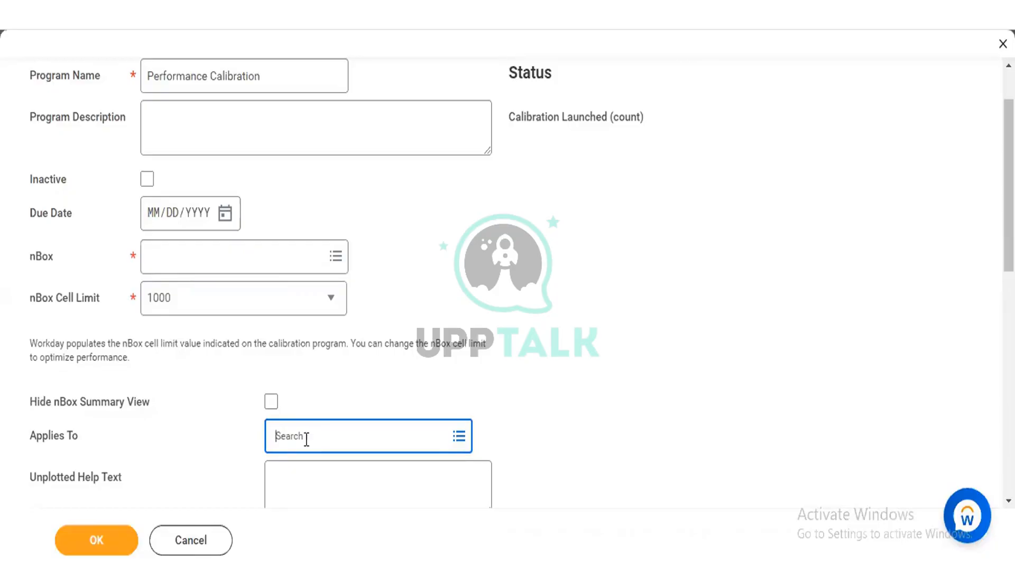
left_click(225, 214)
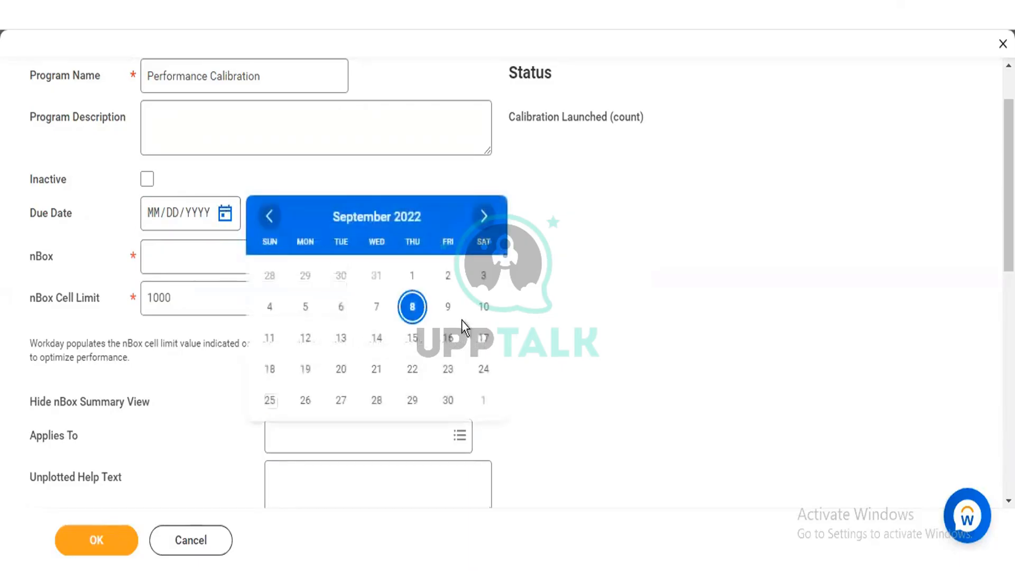
left_click(306, 338)
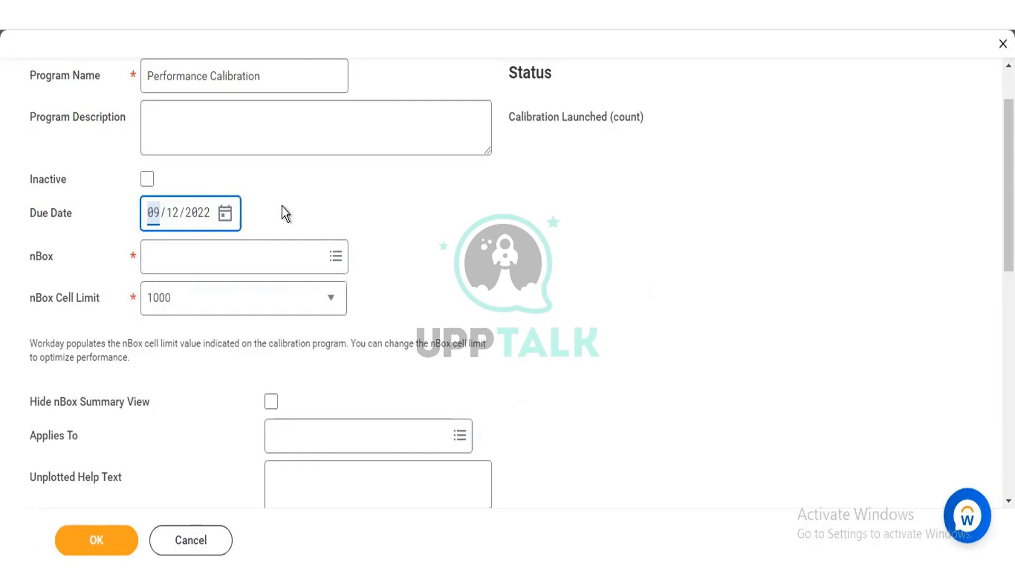
Step: Look through the available nBox reports and select Talent Calibration as the program's nBox
left_click(253, 259)
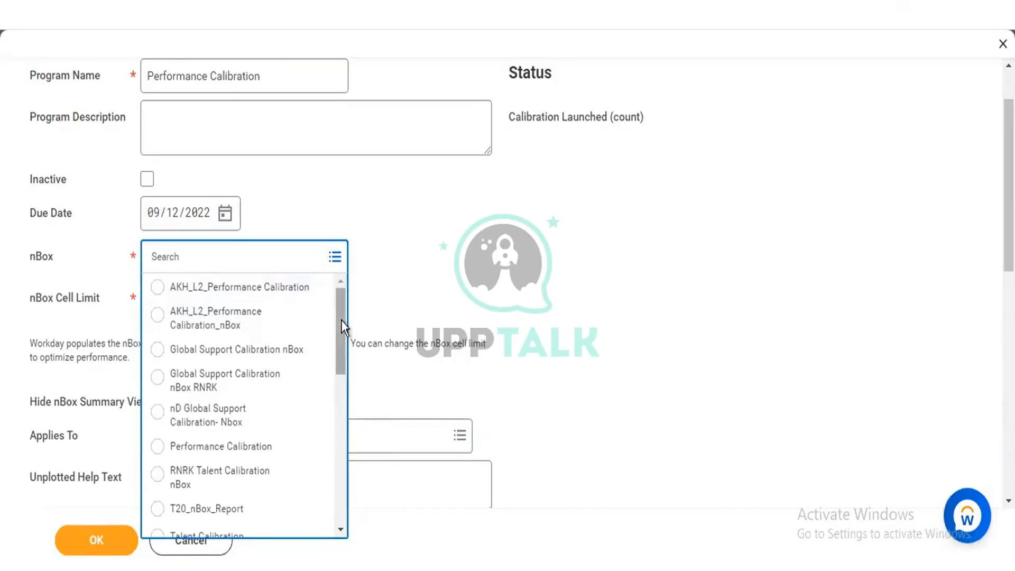
scroll(339, 346, "down", 3)
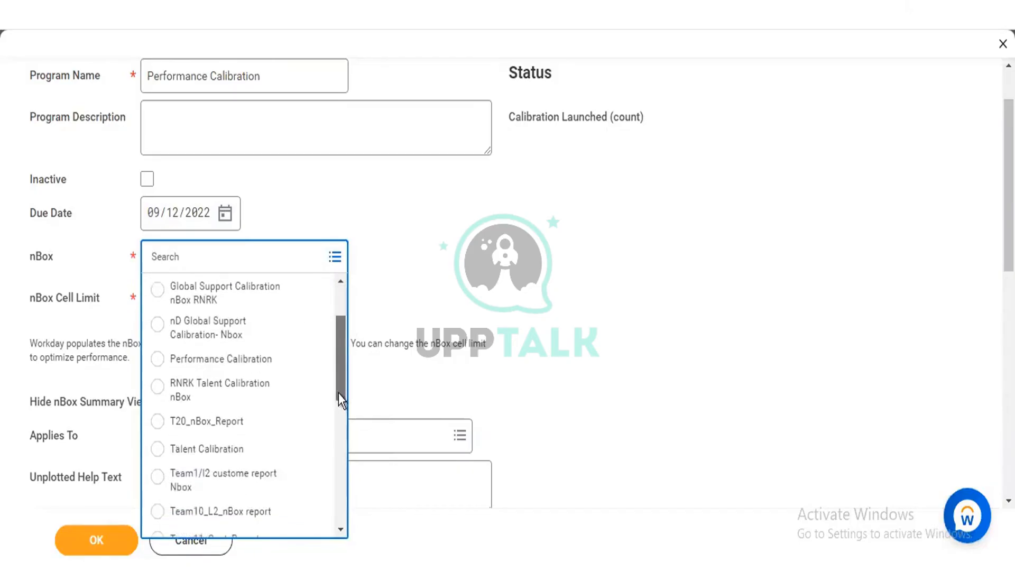
scroll(338, 400, "down", 5)
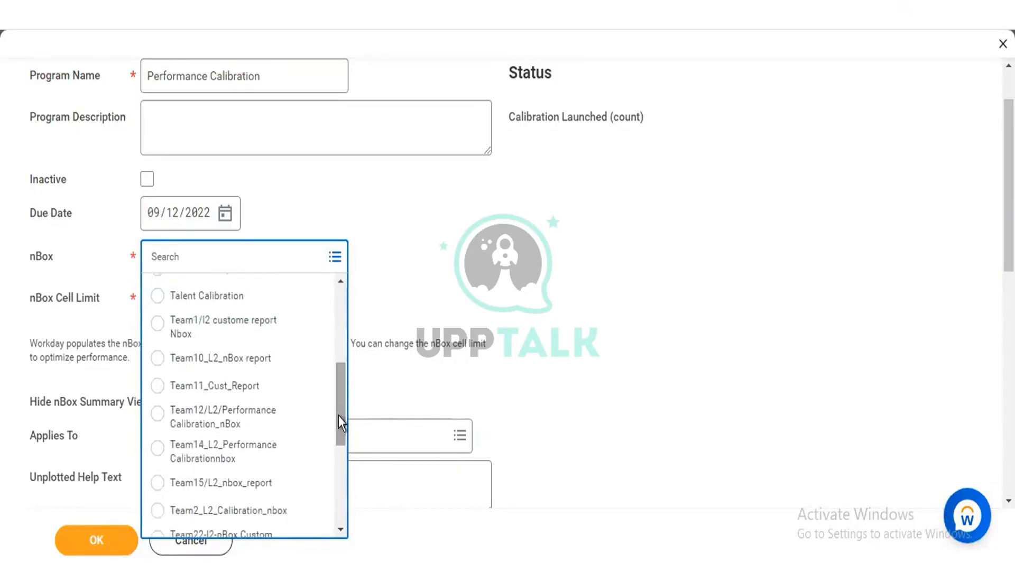
scroll(338, 423, "down", 7)
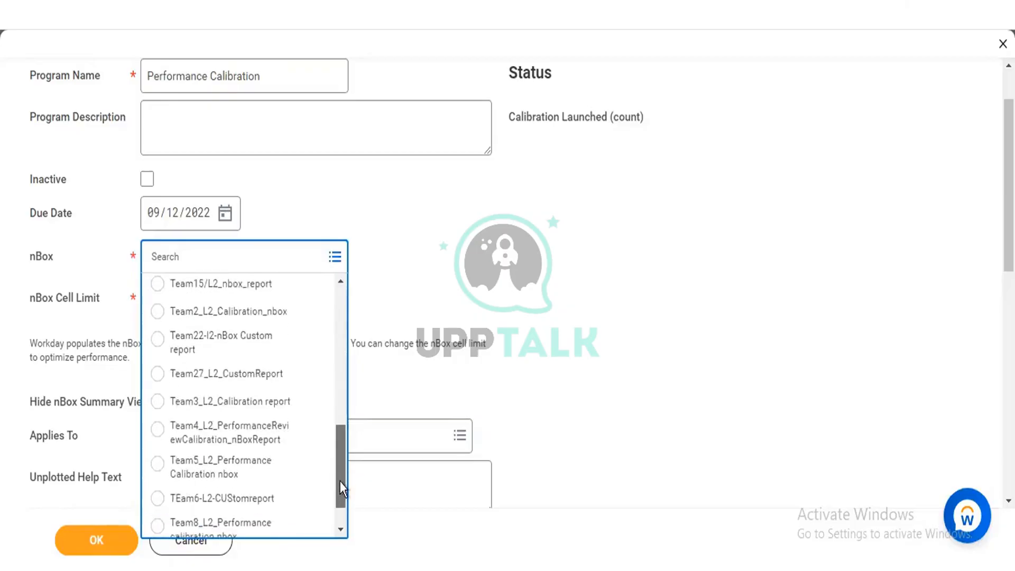
scroll(339, 481, "down", 1)
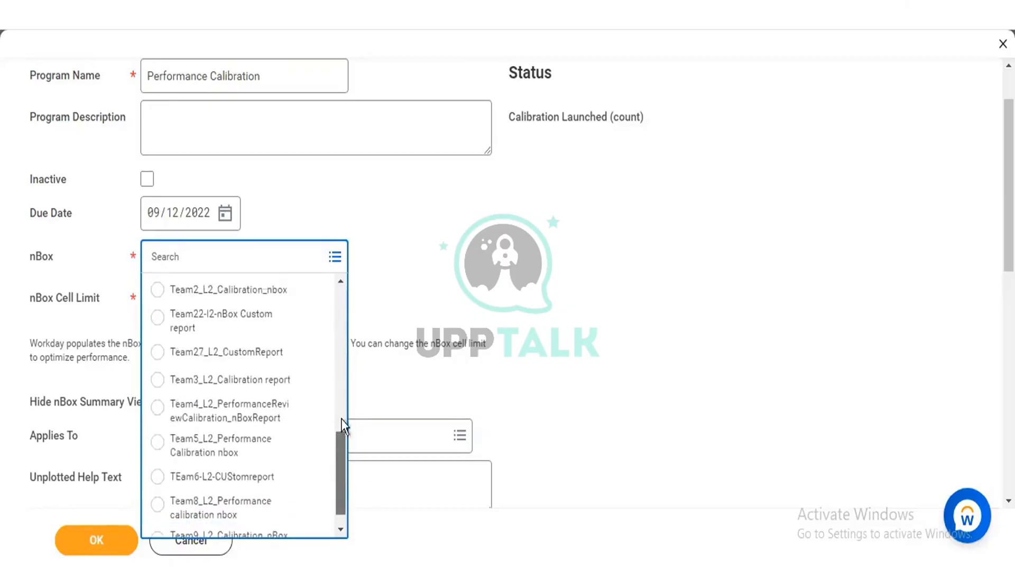
scroll(341, 407, "up", 8)
scroll(341, 401, "up", 2)
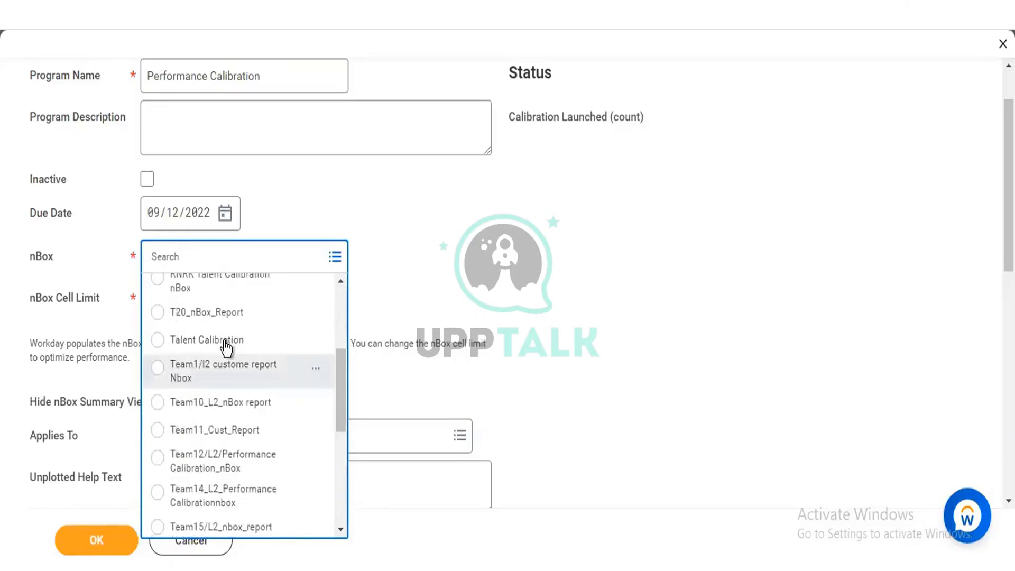
left_click(226, 343)
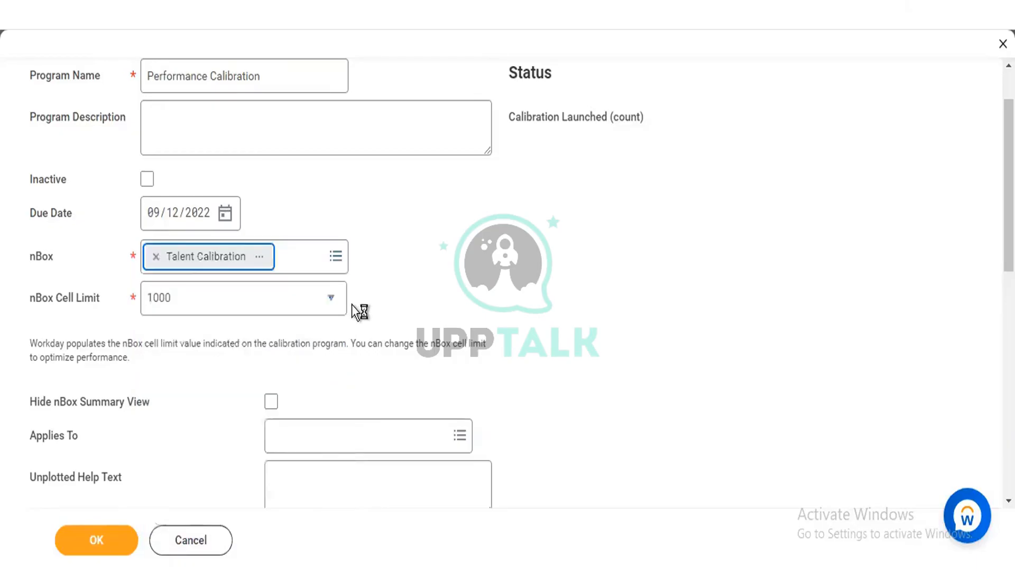
Step: Look through the nBox cell limit options and choose 1000
left_click(192, 304)
left_click(192, 304)
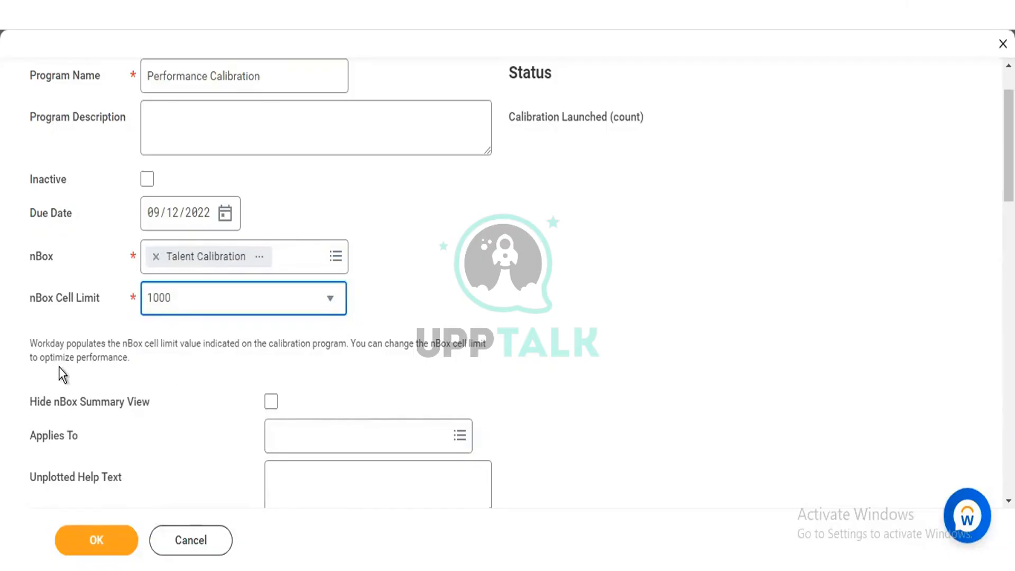
left_click(224, 312)
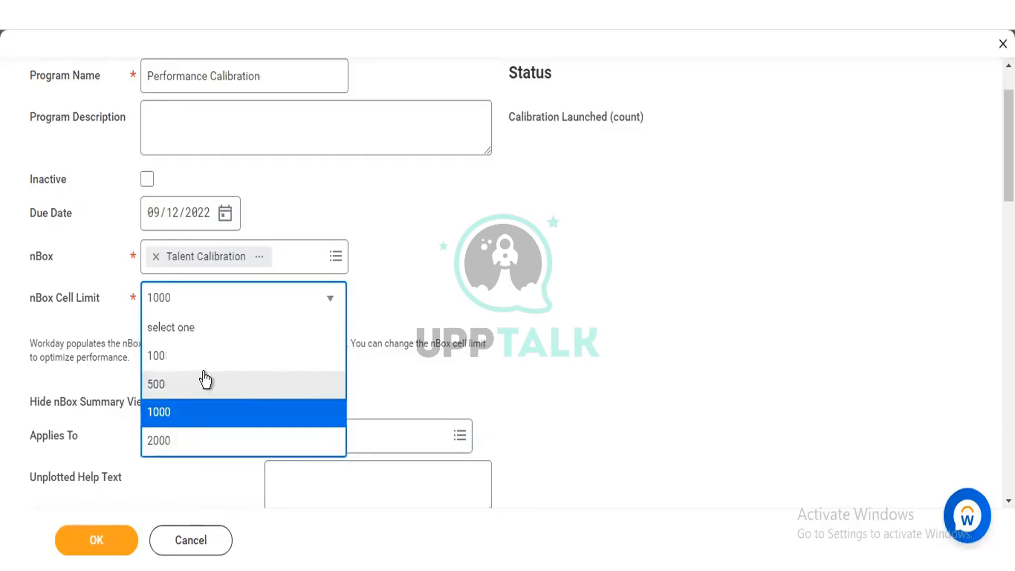
left_click(199, 412)
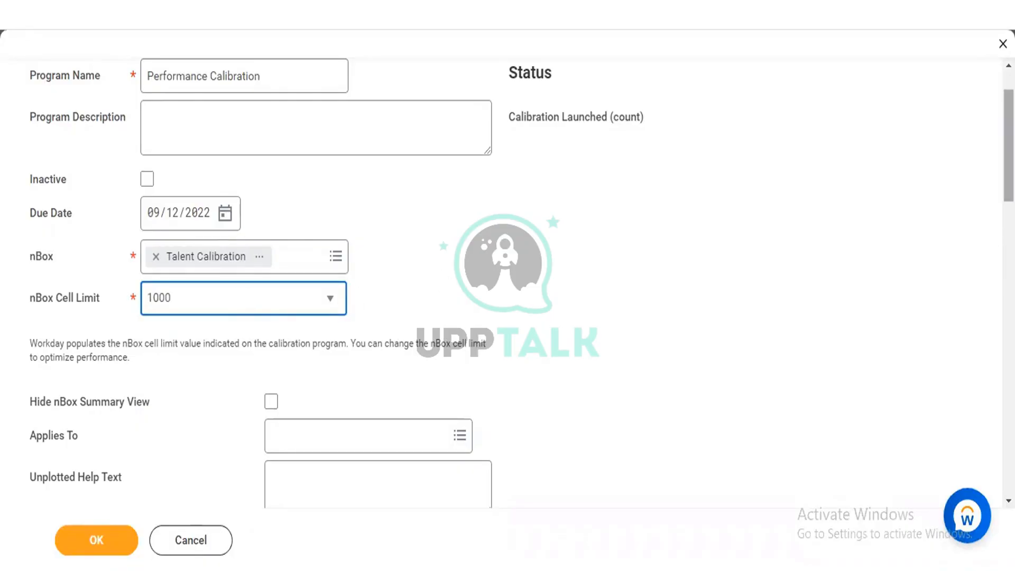
Step: Enable Hide nBox Summary View and set the program's Applies To rule to Full Time/Regular/Manager
scroll(895, 296, "down", 3)
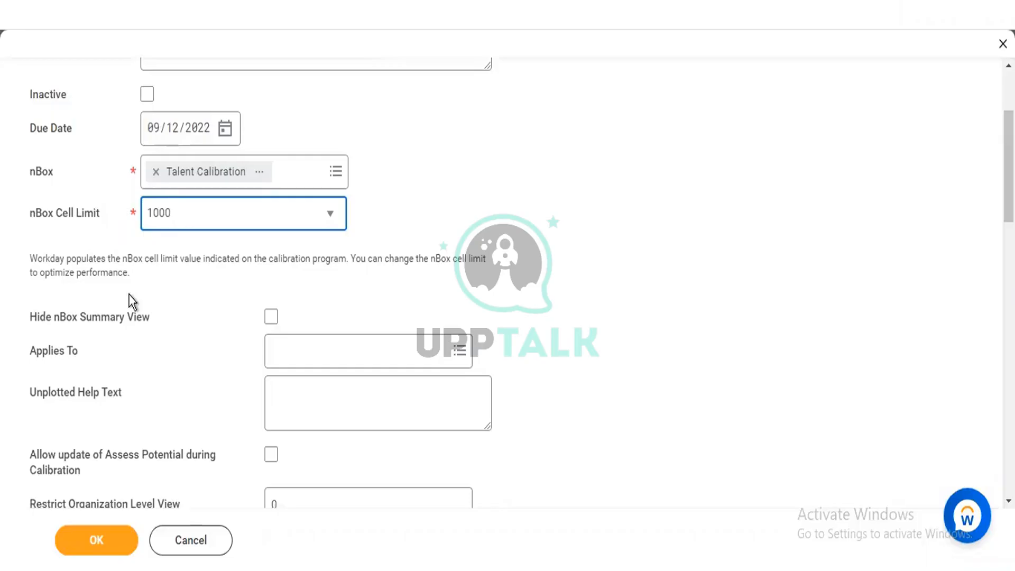
left_click(271, 318)
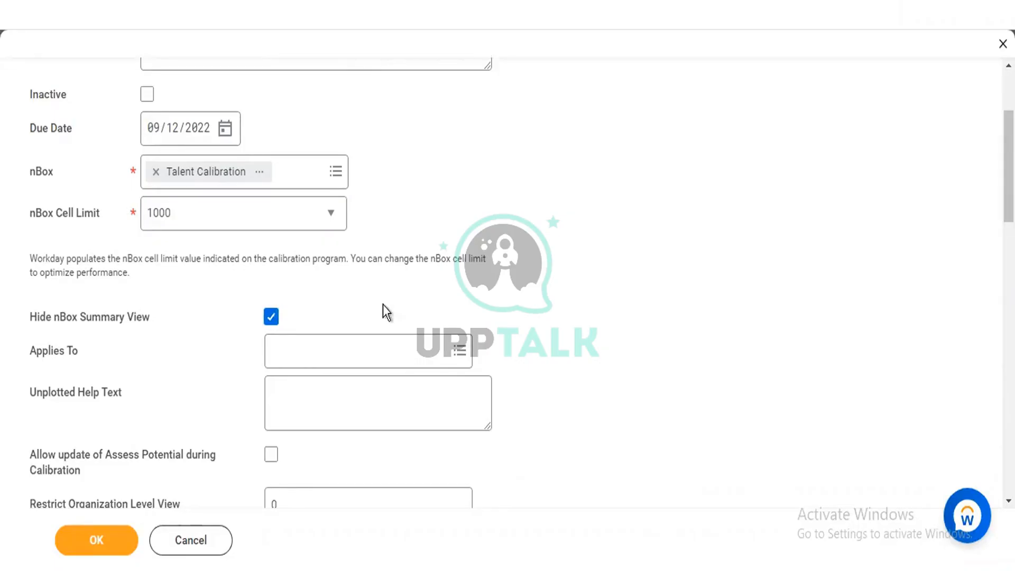
left_click(369, 347)
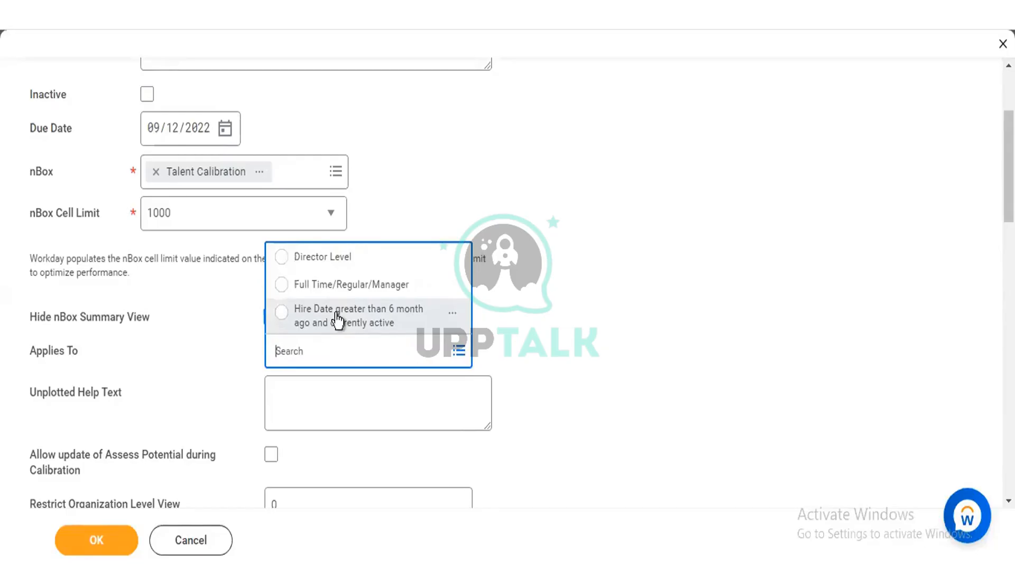
left_click(700, 268)
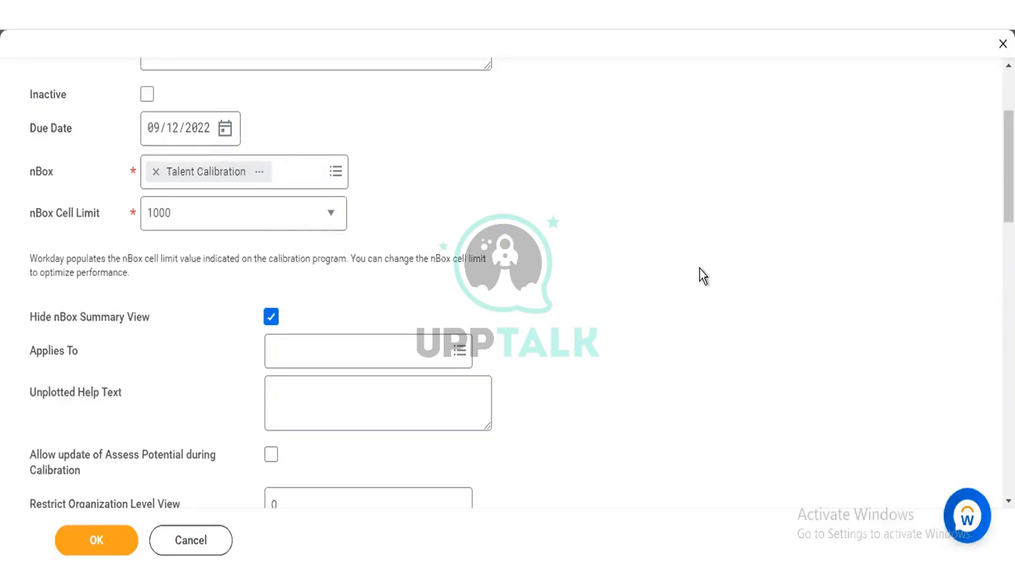
left_click_drag(433, 323, 356, 354)
left_click(357, 354)
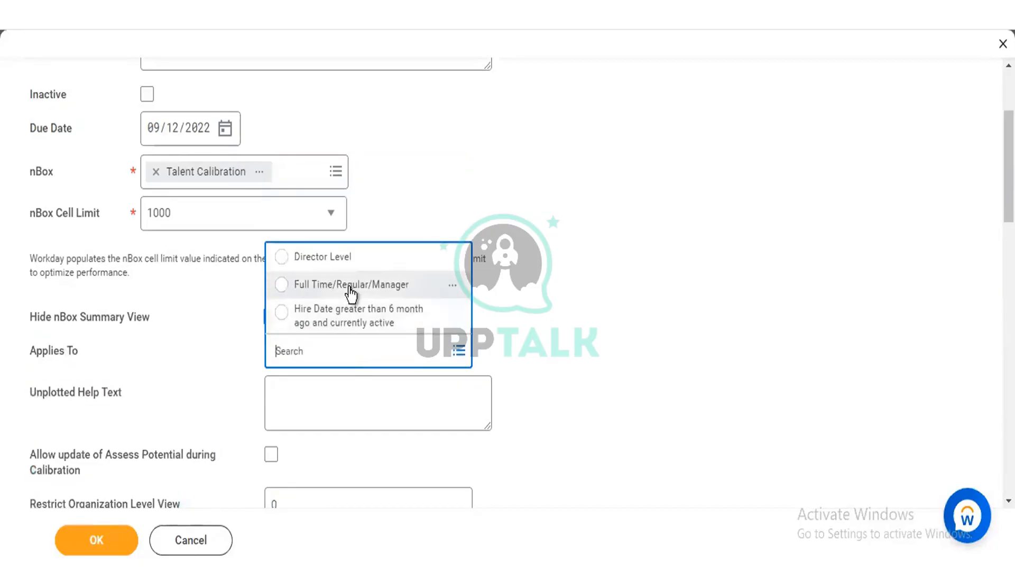
left_click(349, 290)
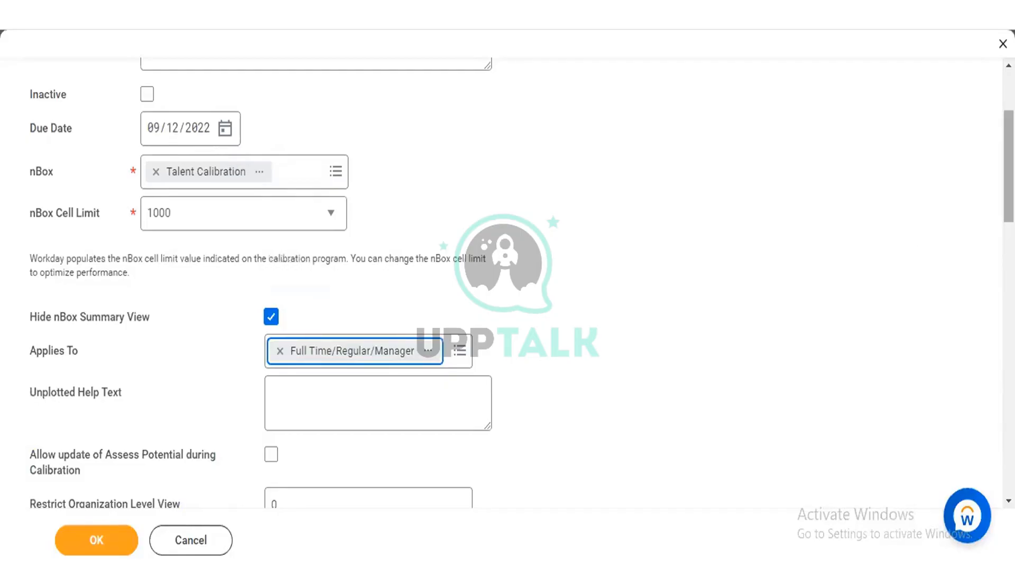
Step: Enable Allow update of Assess Potential during Calibration for the program
scroll(507, 291, "down", 1)
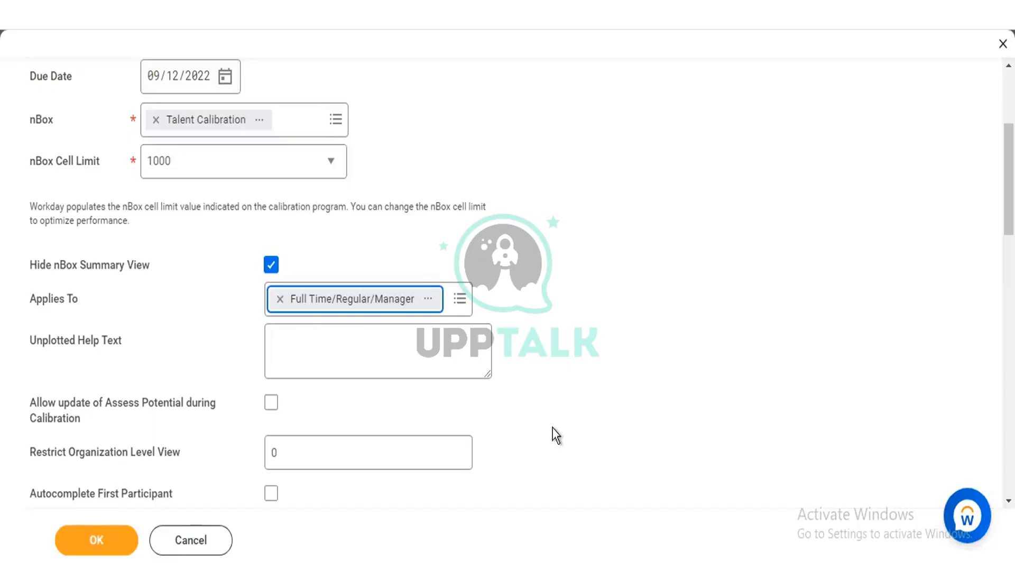
left_click(272, 403)
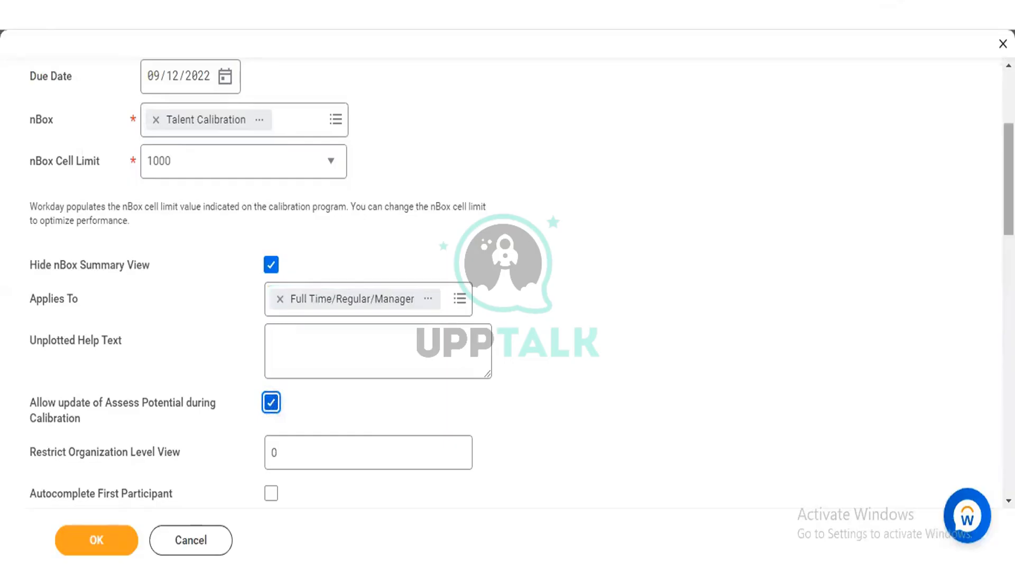
Step: Review the validation options for unplotted workers and target percentage population, and the row and column tables under Calibration Value Mapping
scroll(521, 278, "down", 1)
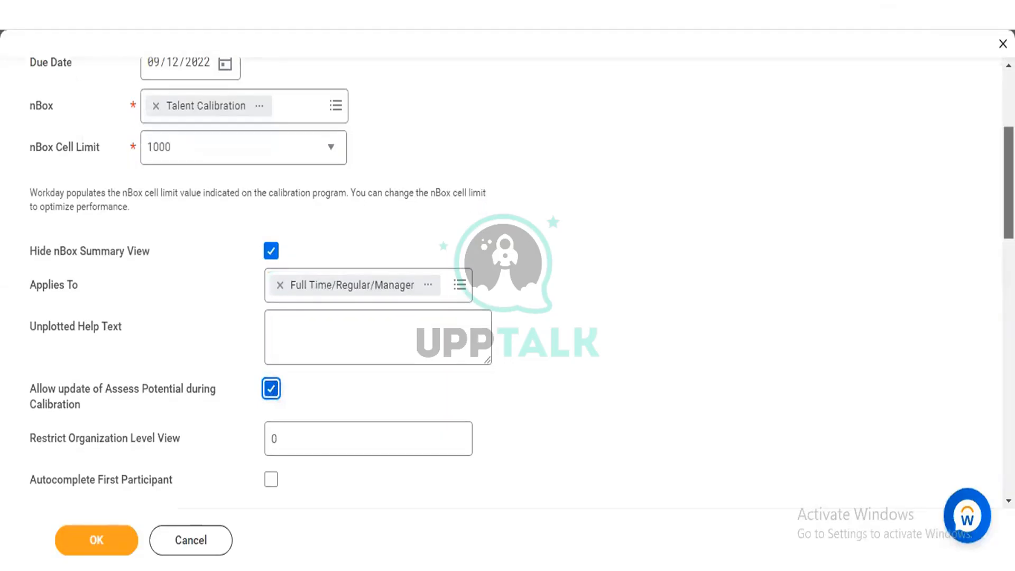
scroll(507, 278, "down", 5)
scroll(507, 278, "down", 1)
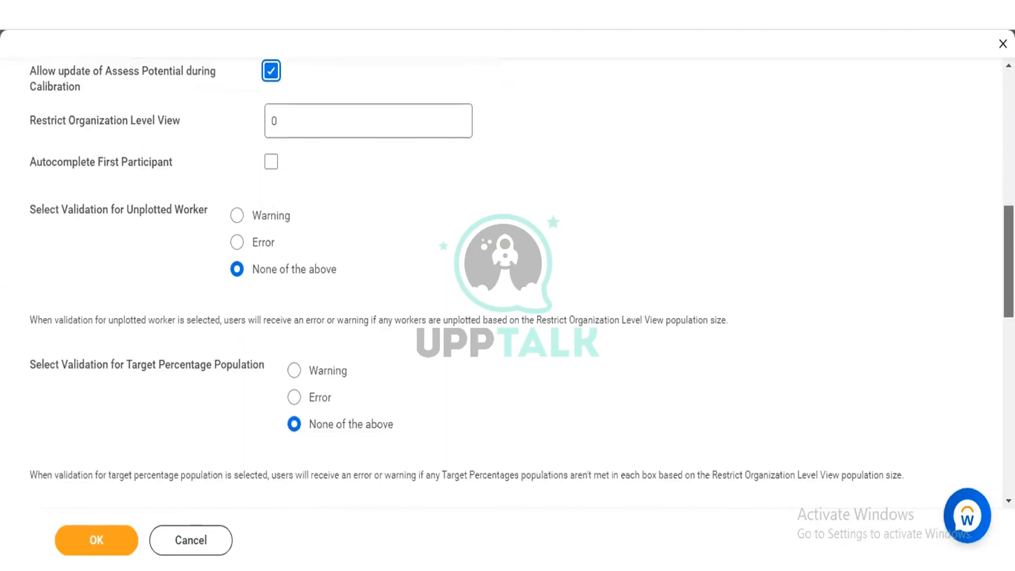
scroll(508, 278, "down", 5)
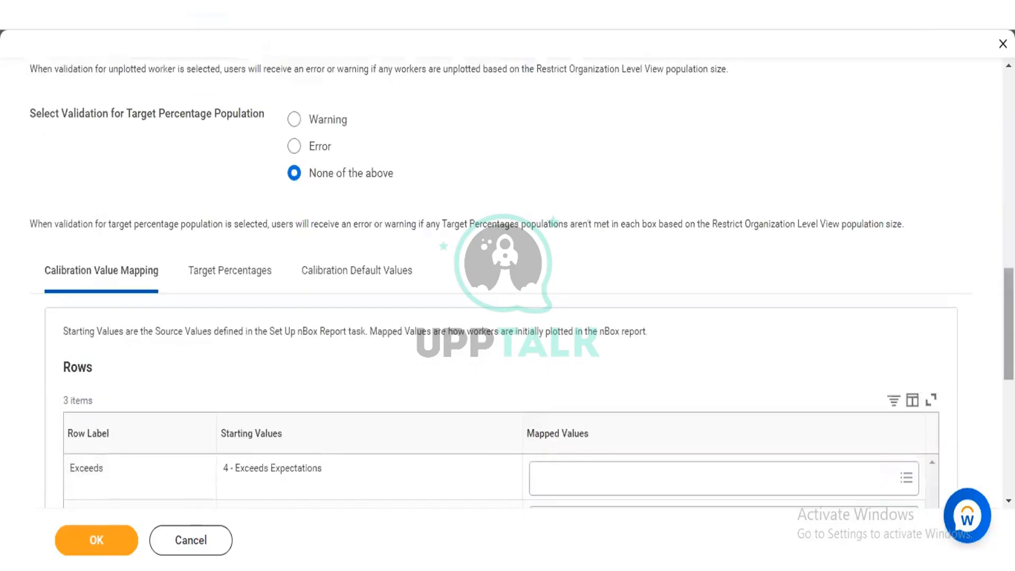
scroll(508, 278, "down", 2)
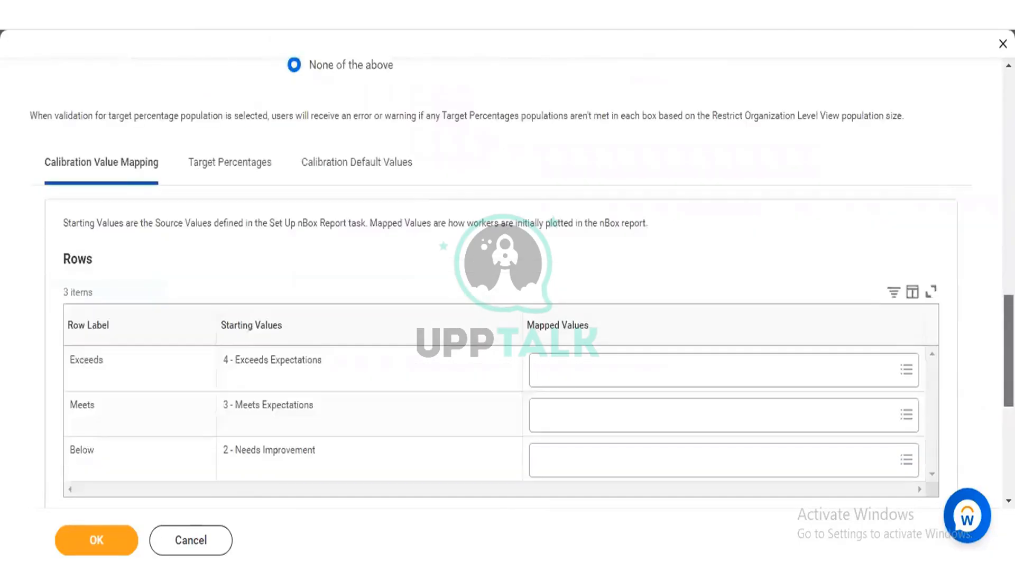
scroll(507, 278, "down", 3)
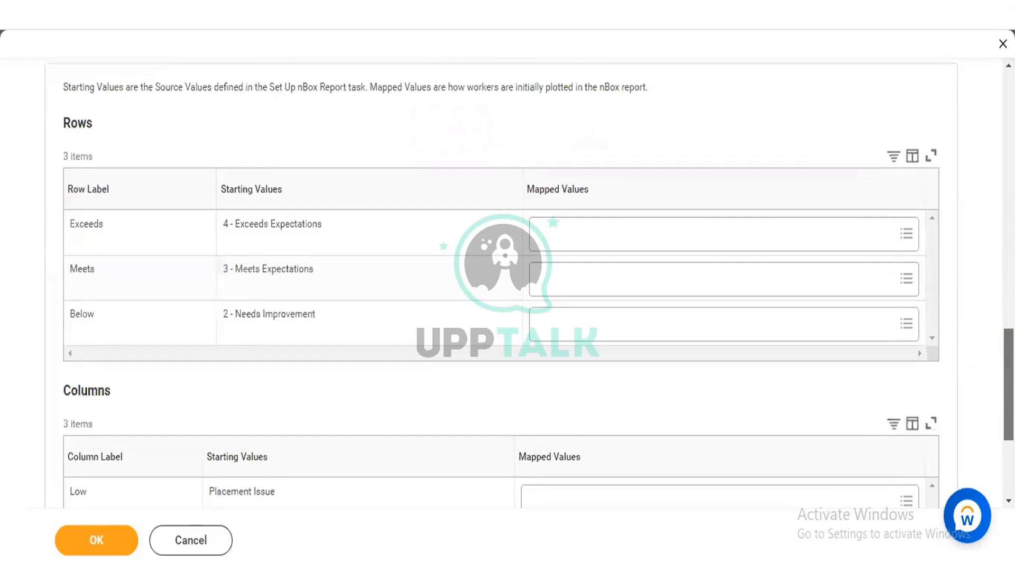
scroll(507, 278, "down", 1)
scroll(508, 277, "down", 1)
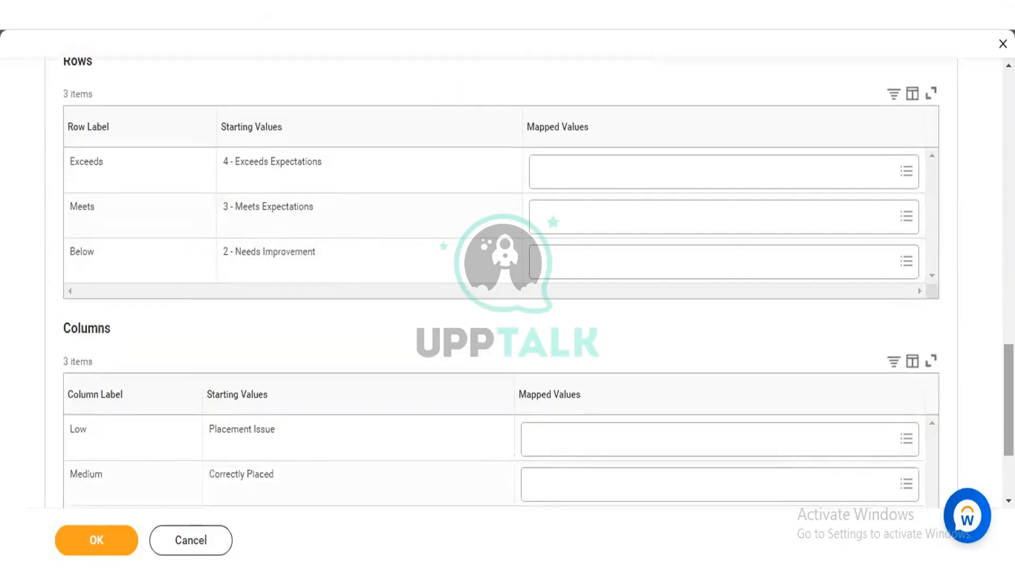
scroll(507, 278, "down", 3)
scroll(507, 278, "up", 10)
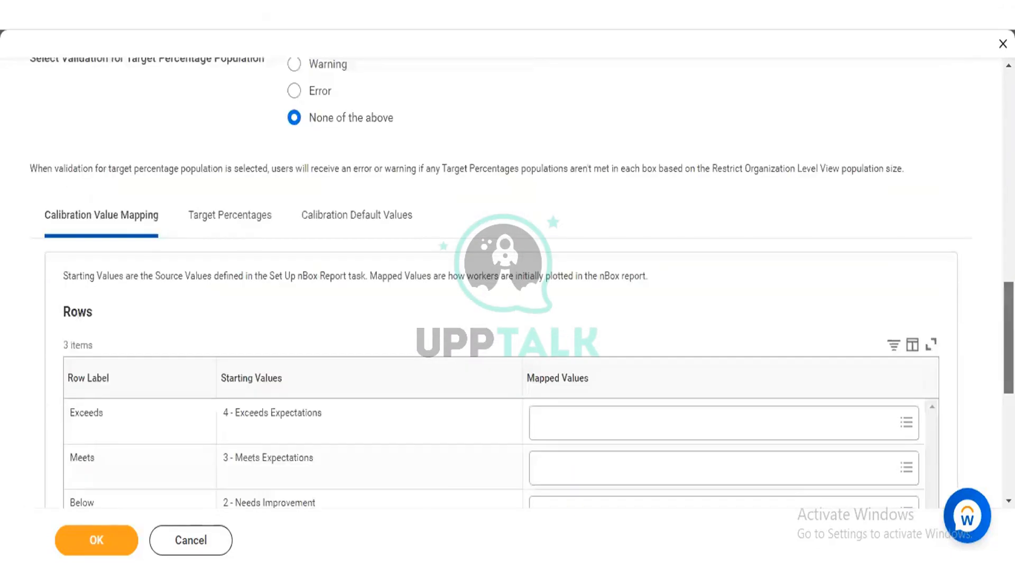
scroll(508, 278, "up", 5)
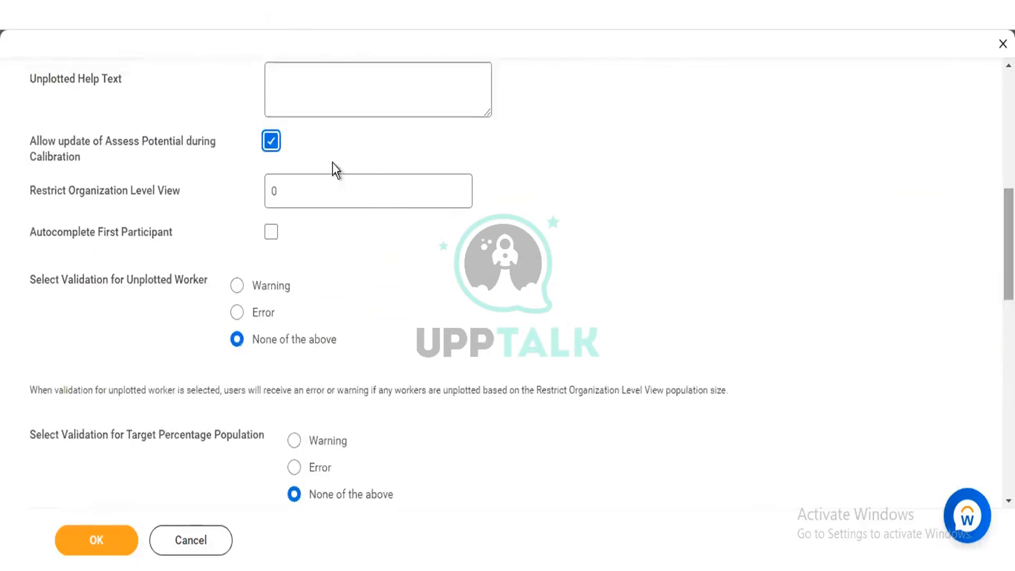
Step: Switch the Allow update of Assess Potential during Calibration option off, then re-enable it after glancing over the value mapping columns
left_click(270, 147)
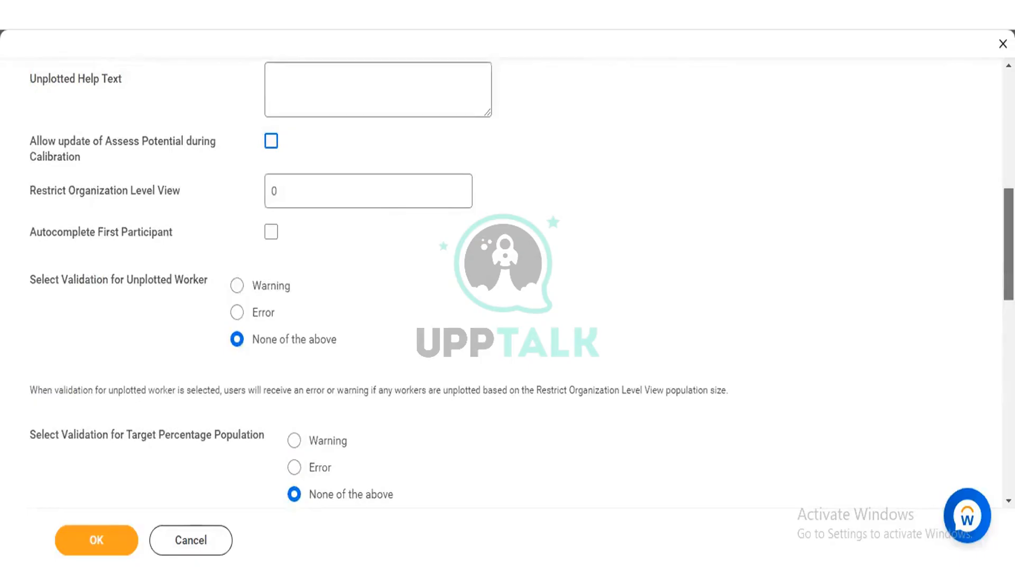
scroll(508, 280, "down", 10)
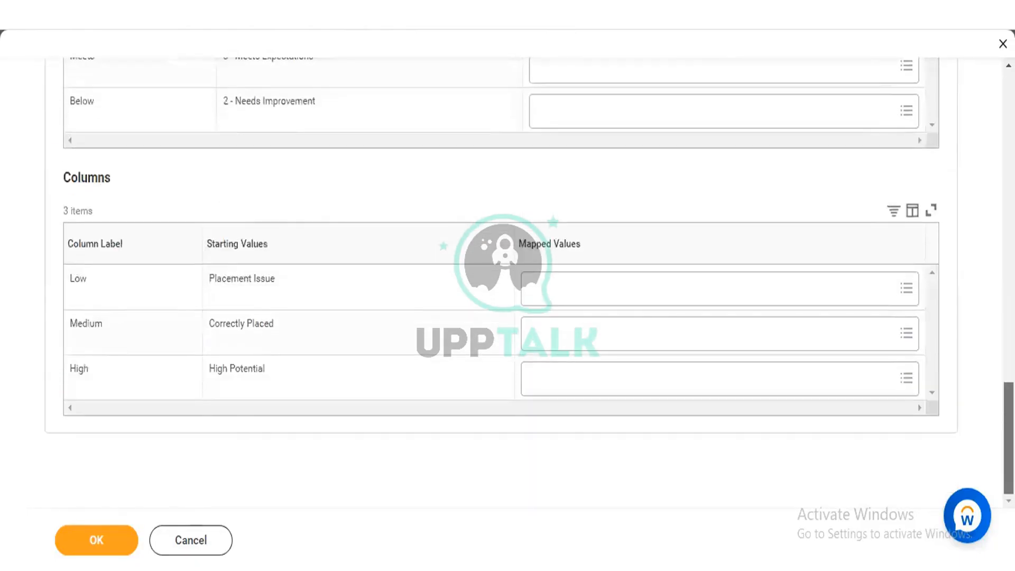
scroll(361, 382, "up", 10)
scroll(361, 382, "up", 2)
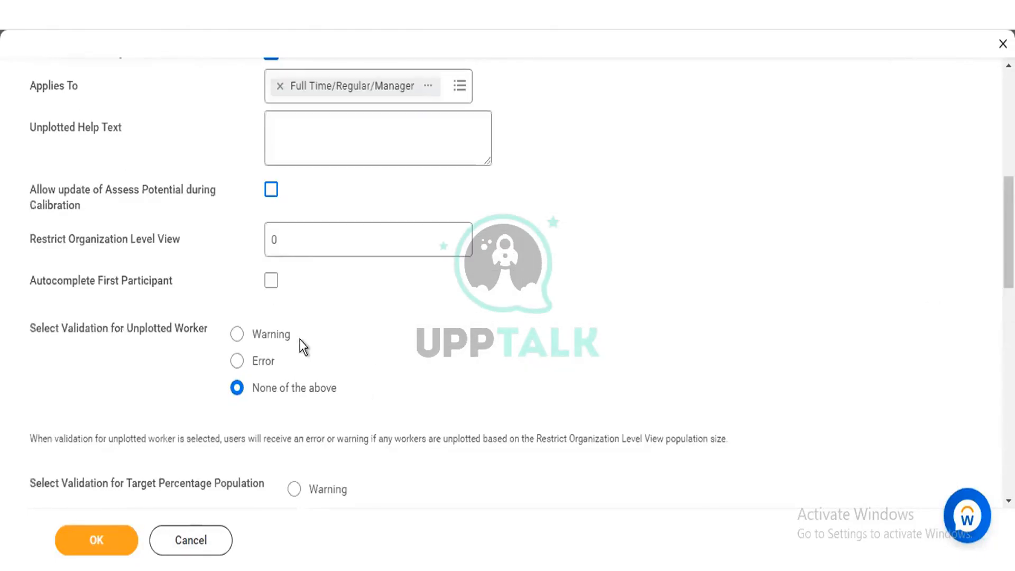
left_click(269, 194)
left_click(271, 190)
left_click(272, 191)
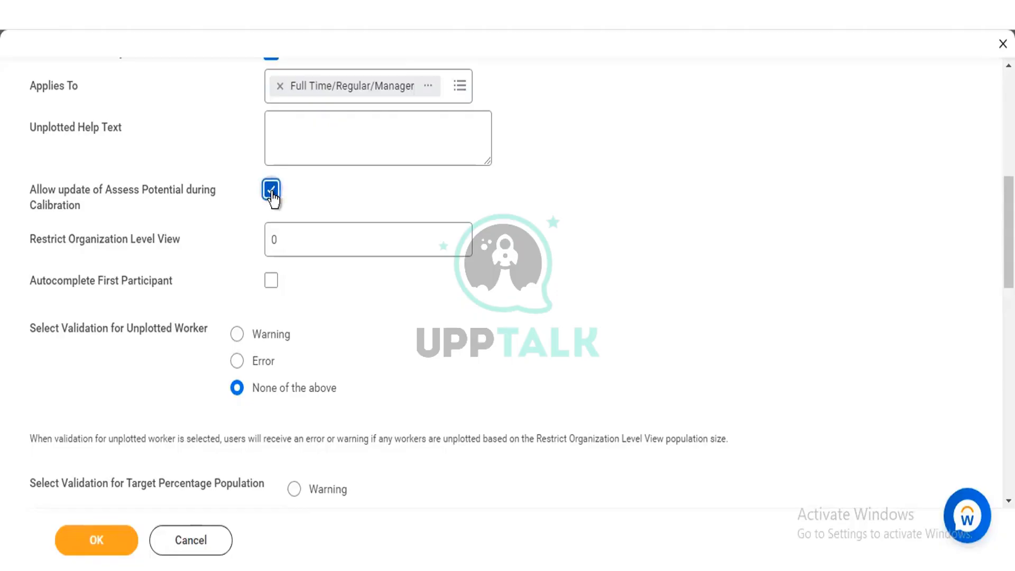
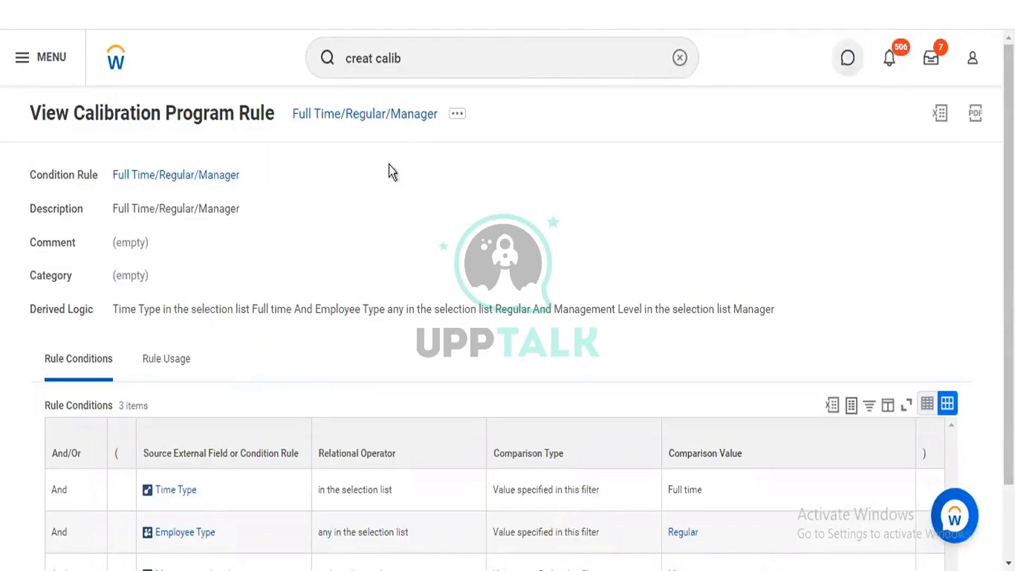
Step: Open the Full Time/Regular/Manager calibration program rule for editing
left_click(455, 117)
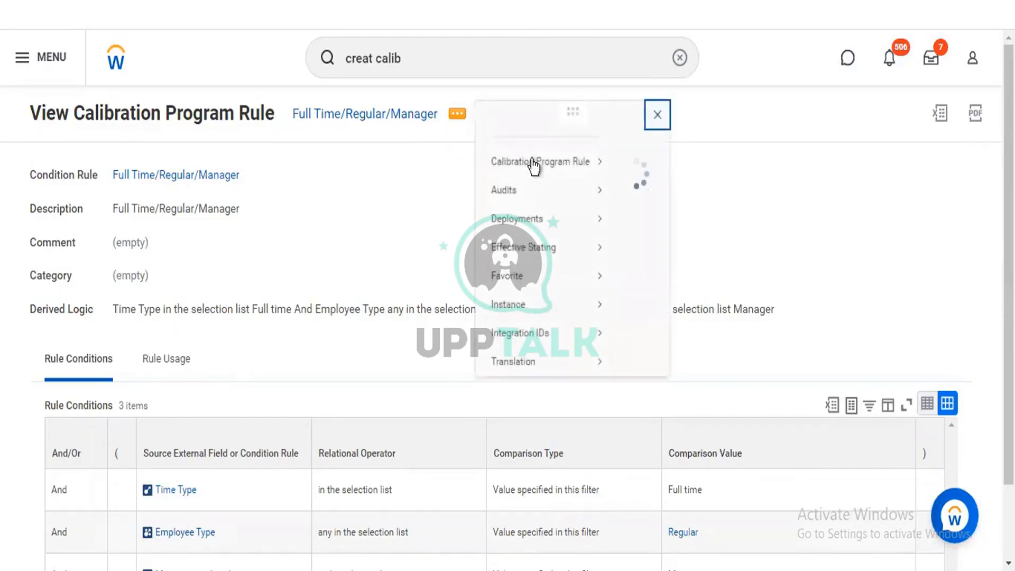
mouse_move(577, 180)
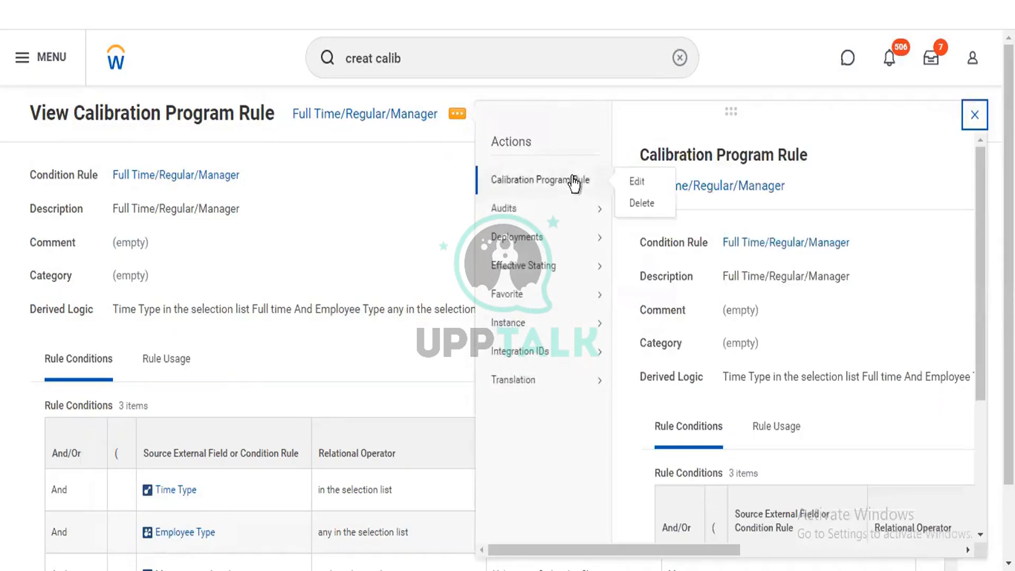
left_click(645, 178)
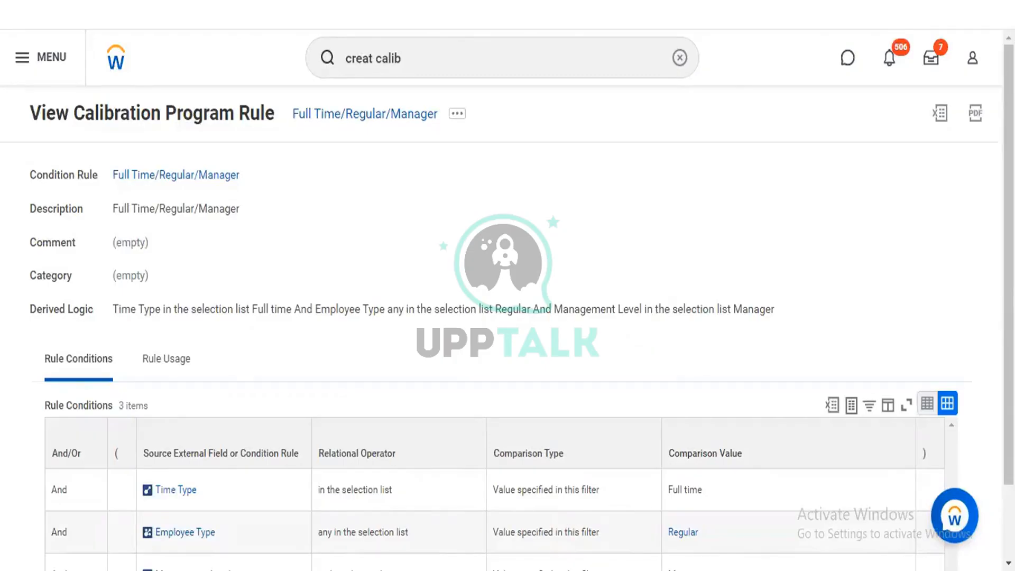
Step: Clear the comparison value of the rule's Management Level condition and search for CEO management levels
scroll(720, 174, "down", 2)
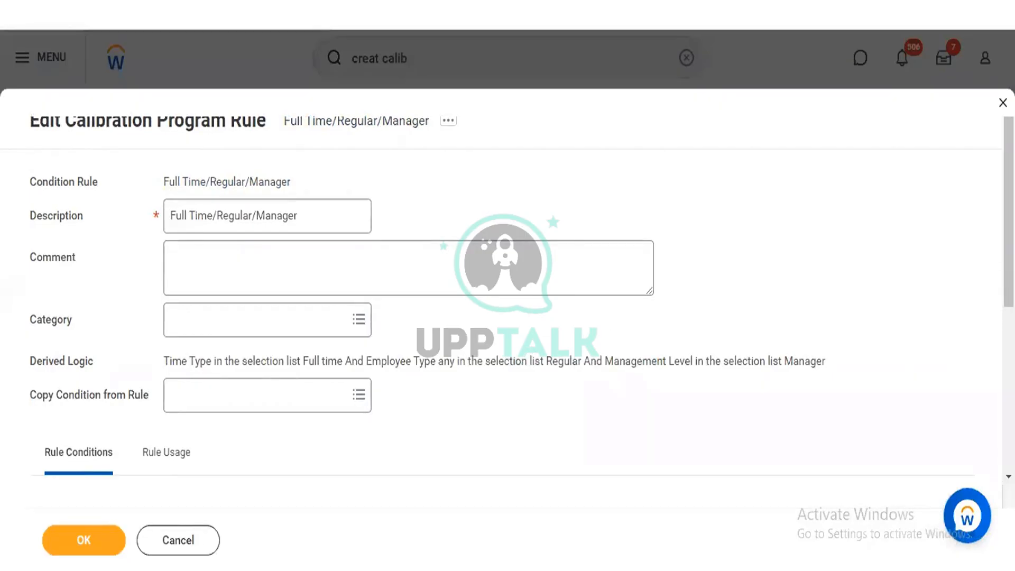
scroll(819, 469, "down", 5)
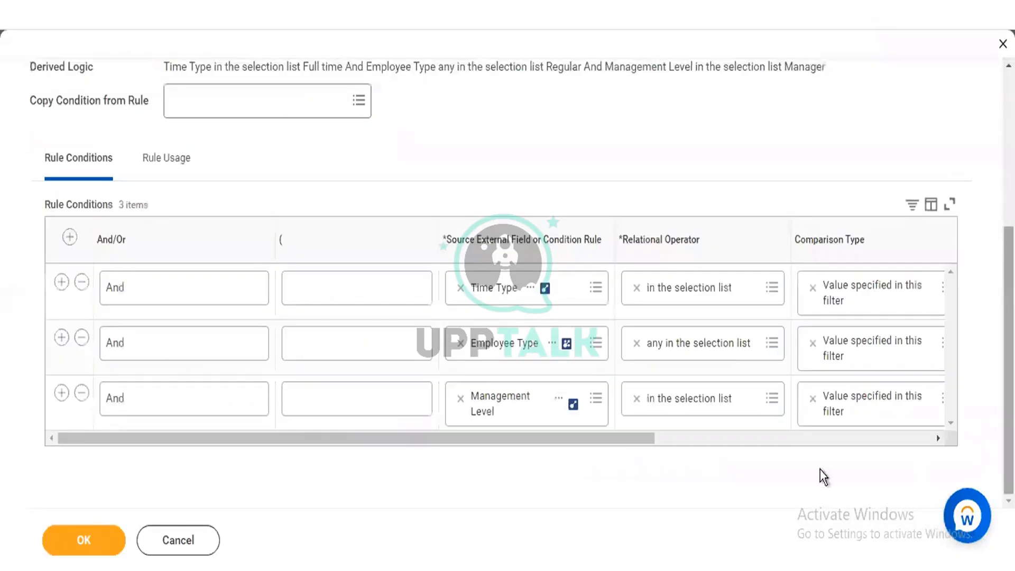
left_click(793, 435)
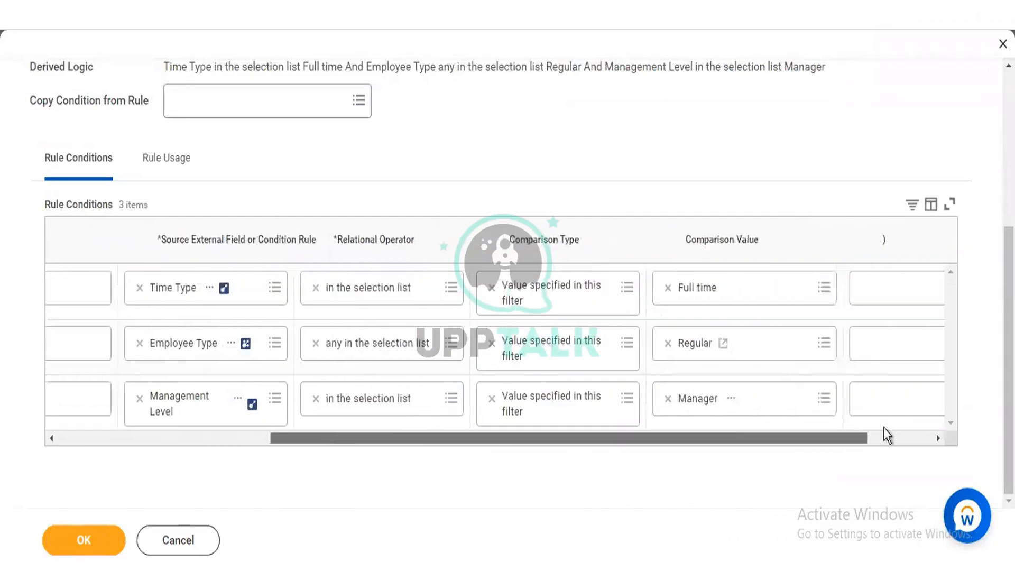
left_click(576, 399)
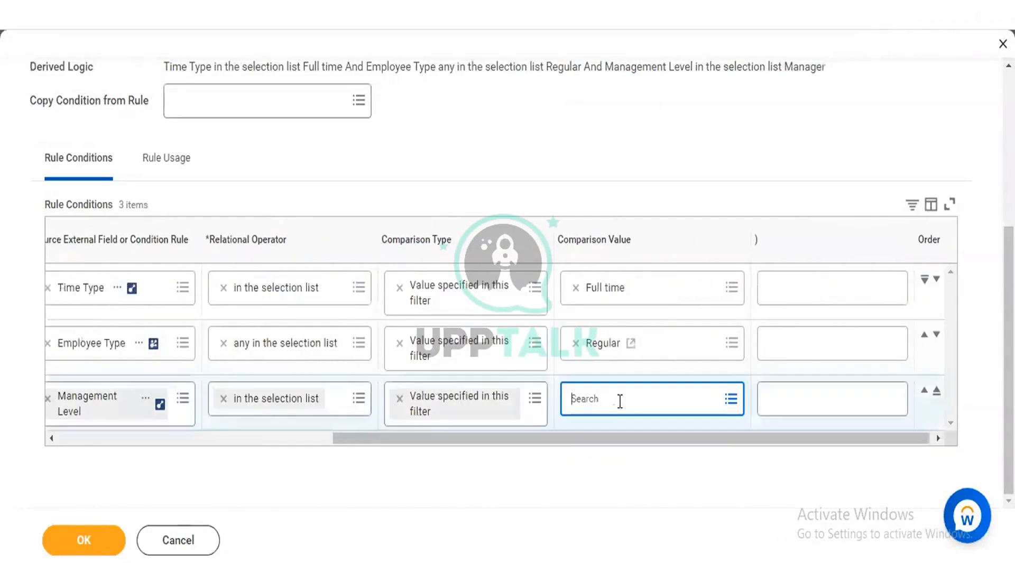
left_click(619, 399)
type("CEO")
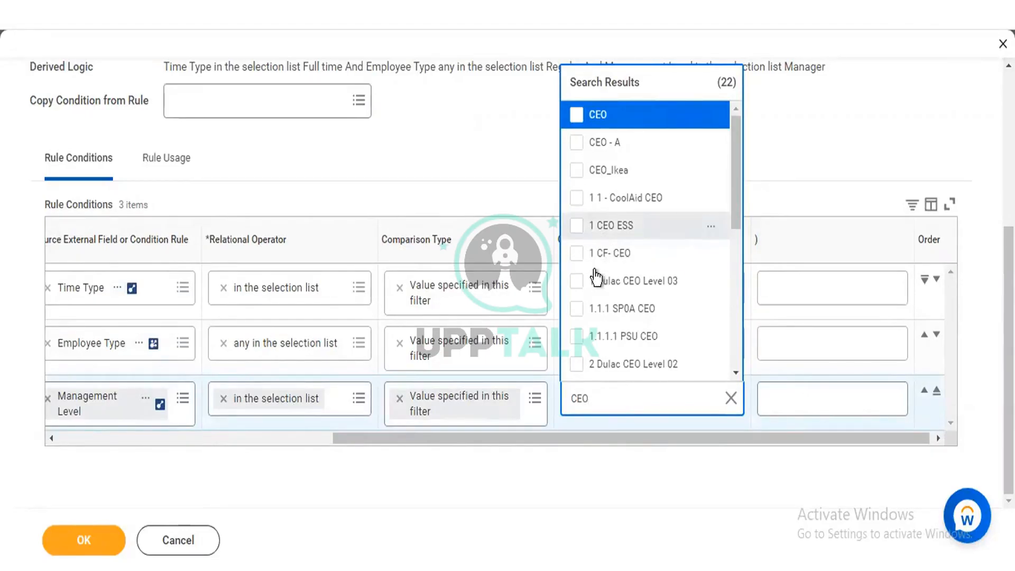
left_click_drag(736, 164, 736, 207)
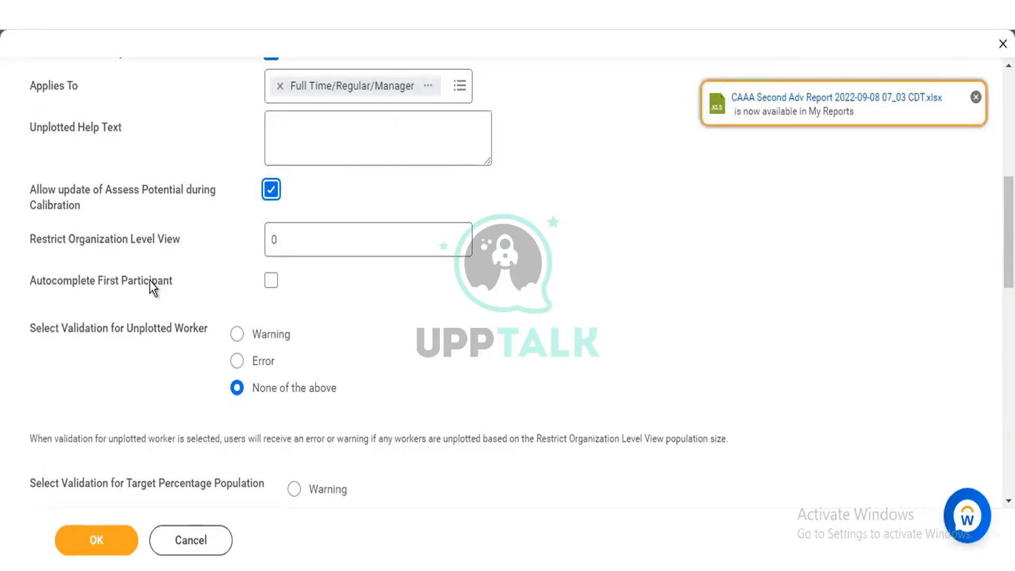
Step: Enable Autocomplete First Participant for the calibration program
left_click(272, 281)
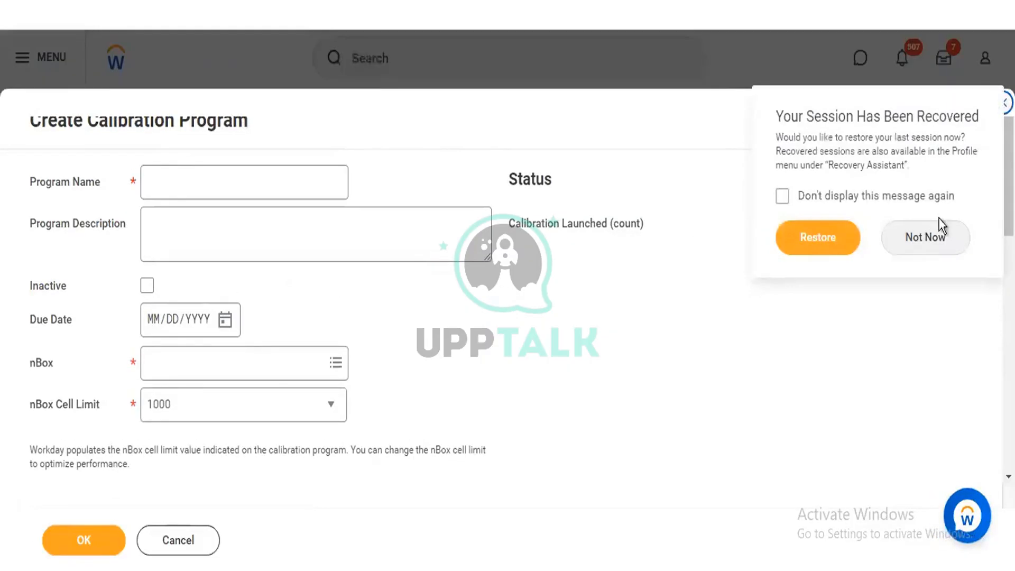
Step: Decline to restore the recovered session and keep the blank calibration program form
left_click(934, 240)
left_click(935, 243)
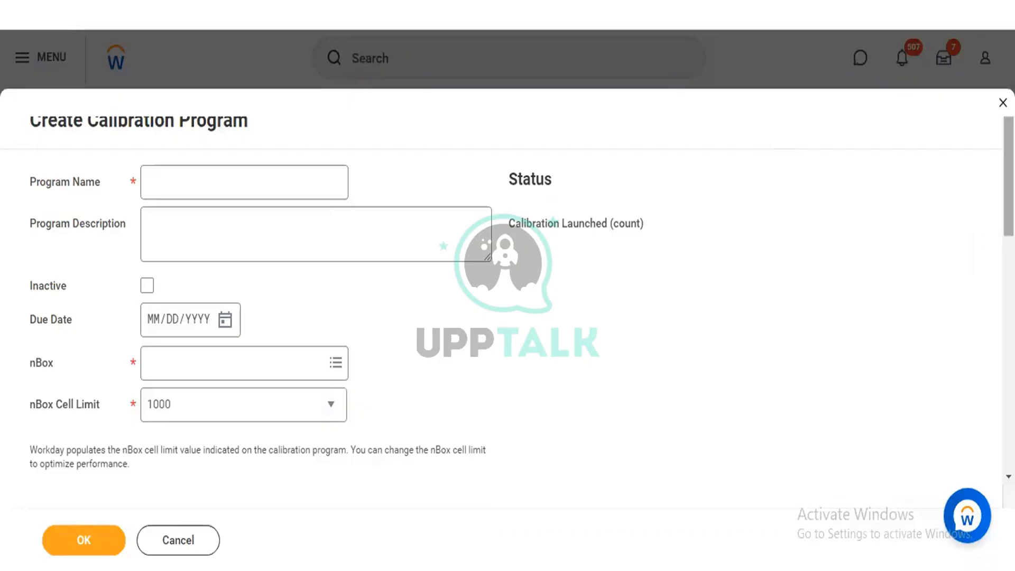
Step: Review the blank program's calibration options, Restrict Organization Level View, and the validation choices for unplotted workers and target percentage population
scroll(507, 317, "down", 5)
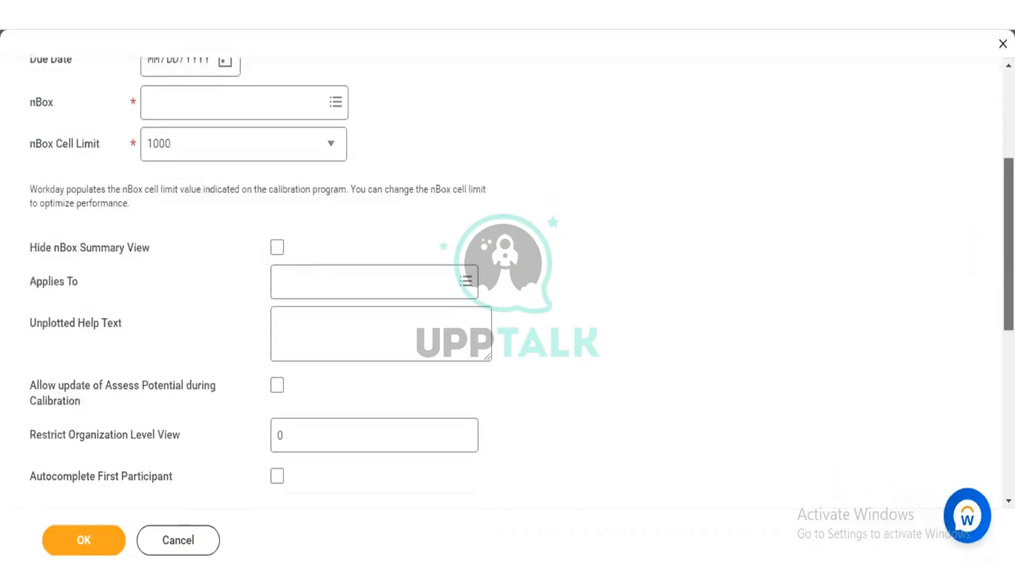
scroll(507, 280, "down", 2)
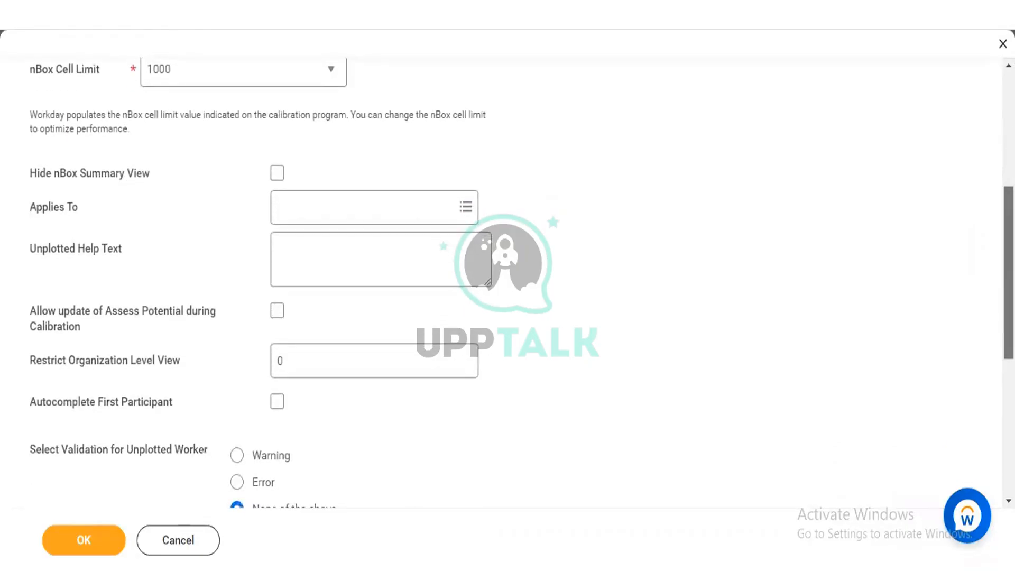
scroll(507, 280, "down", 1)
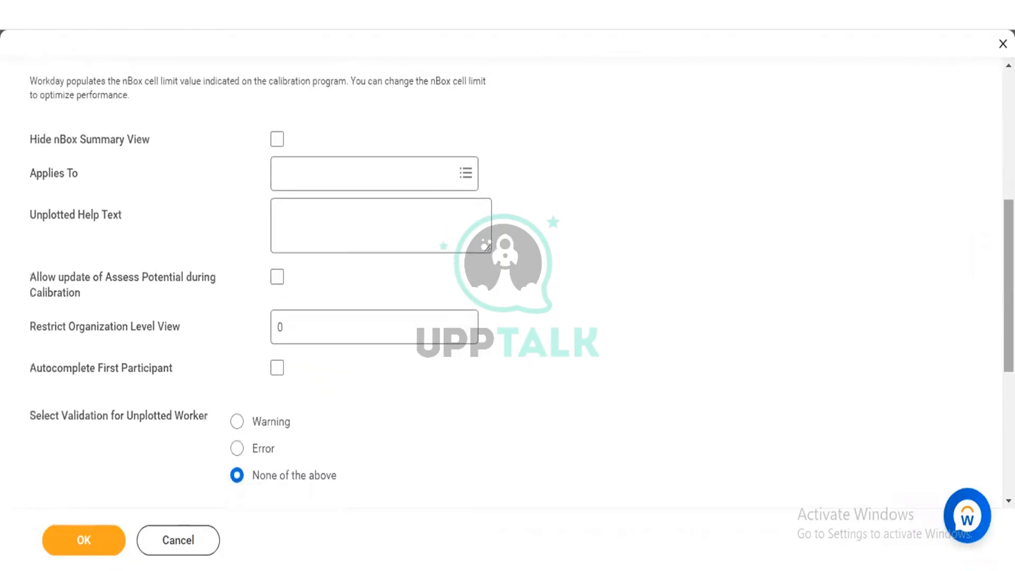
scroll(507, 280, "down", 1)
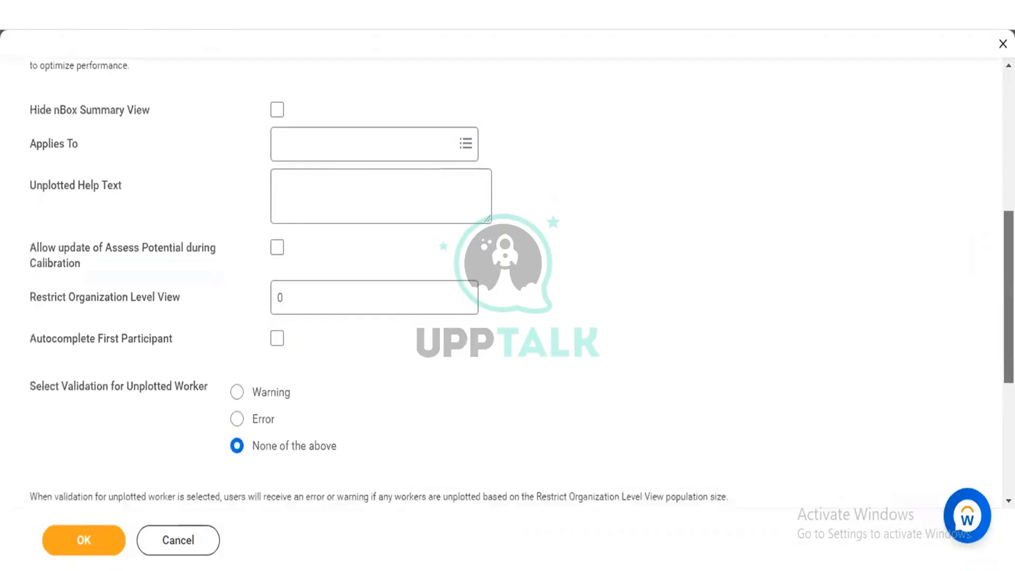
scroll(507, 280, "down", 3)
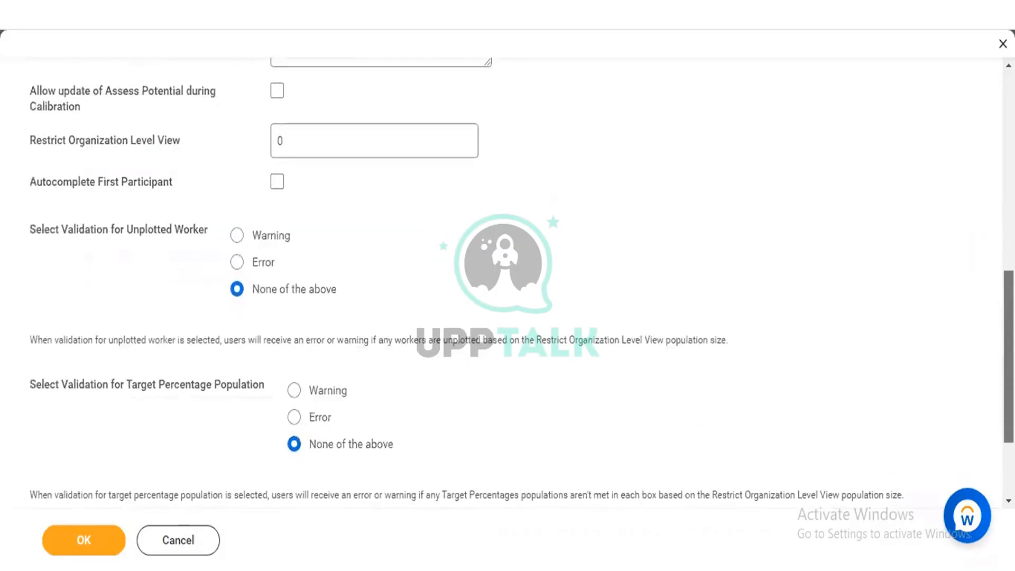
scroll(507, 280, "down", 2)
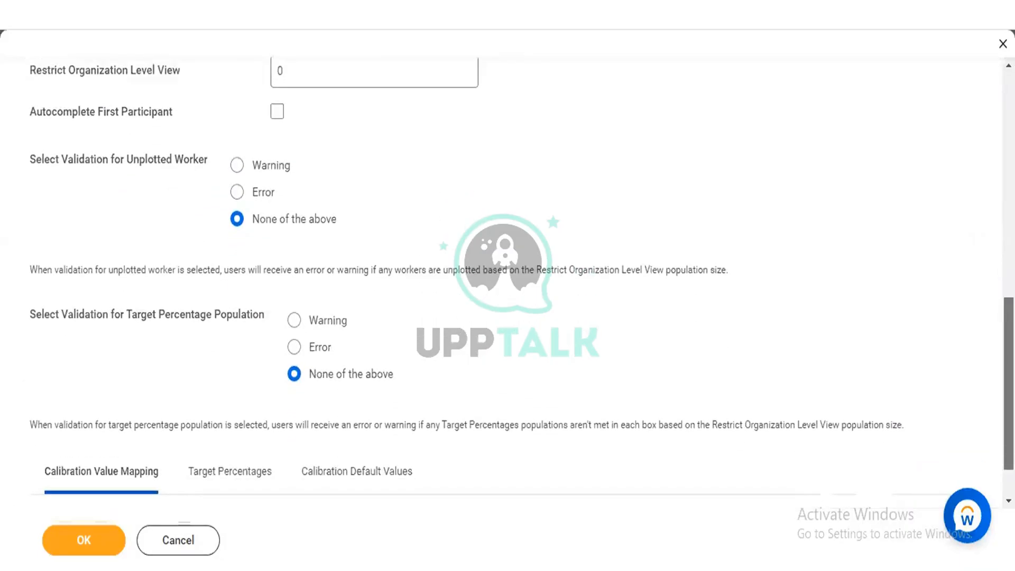
scroll(533, 345, "up", 2)
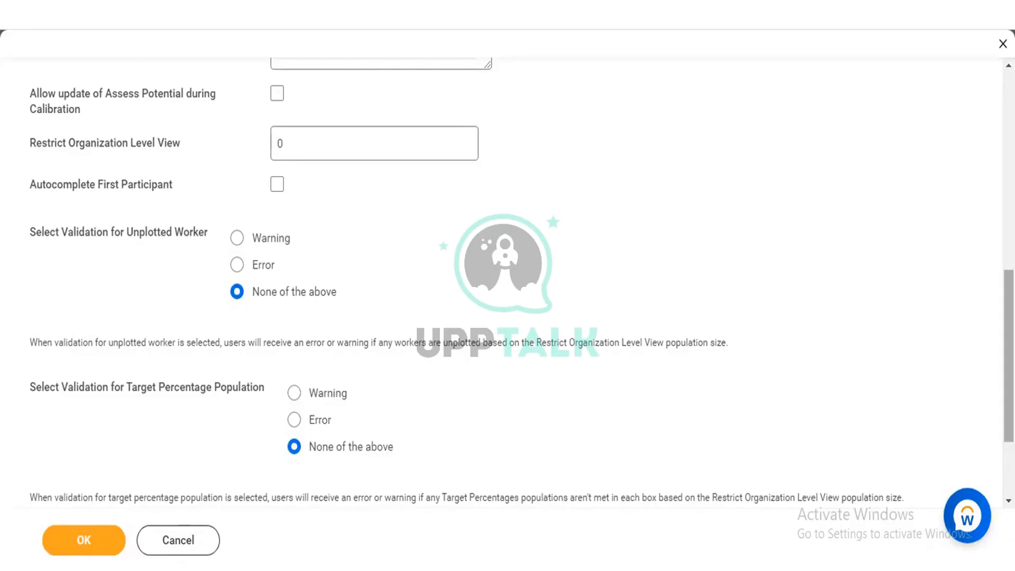
scroll(989, 274, "up", 4)
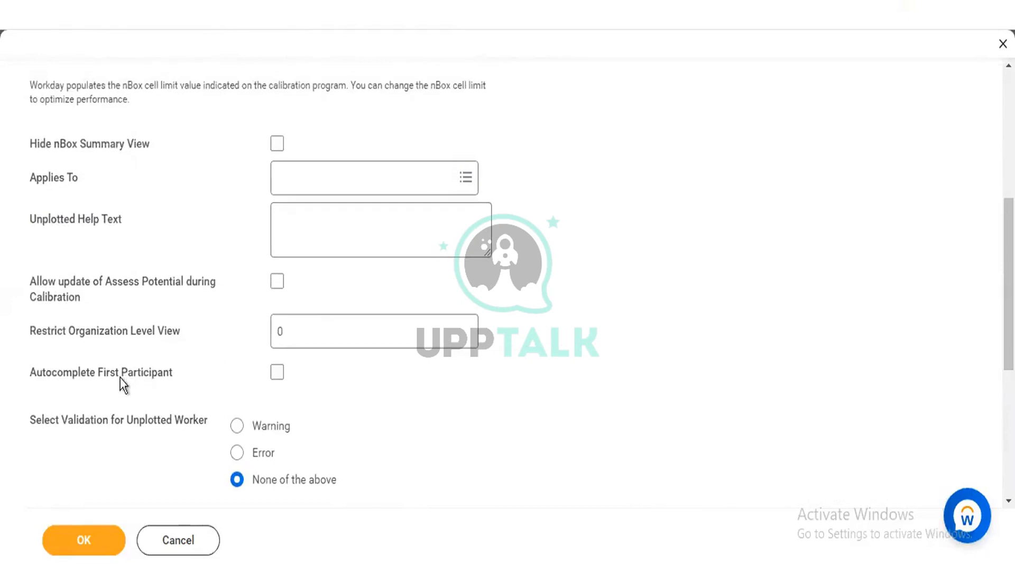
left_click(309, 335)
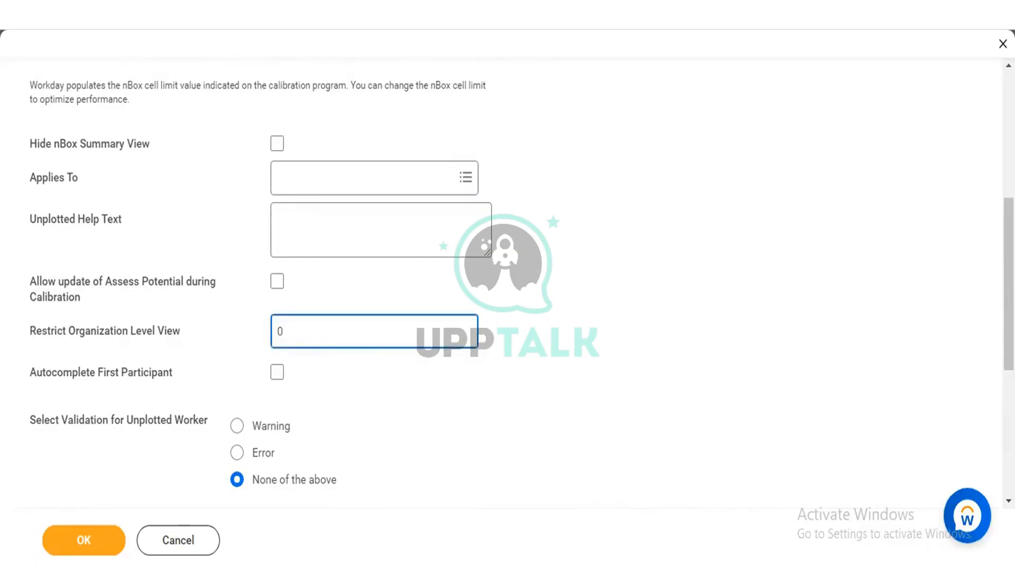
scroll(522, 283, "down", 2)
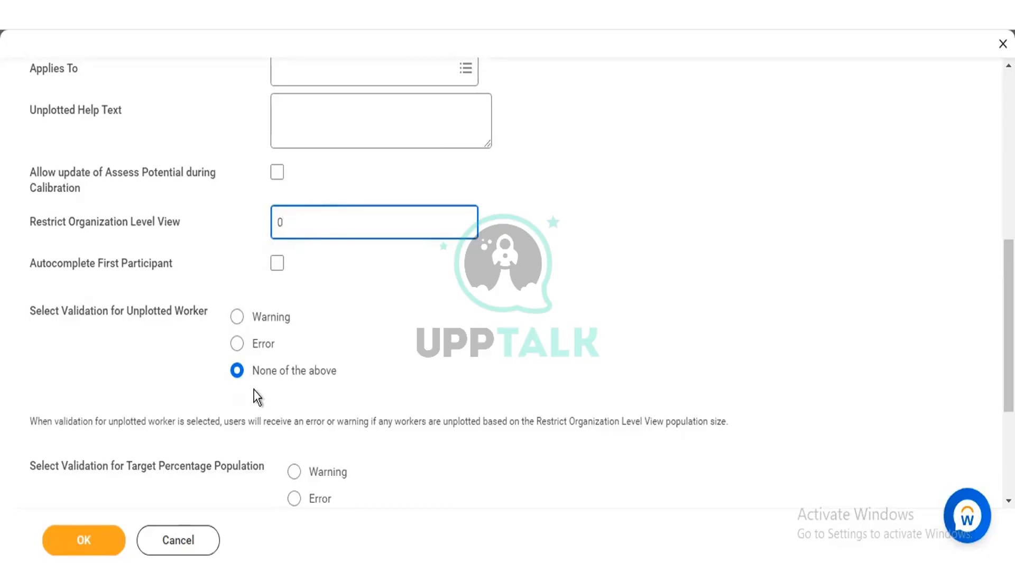
scroll(392, 348, "down", 1)
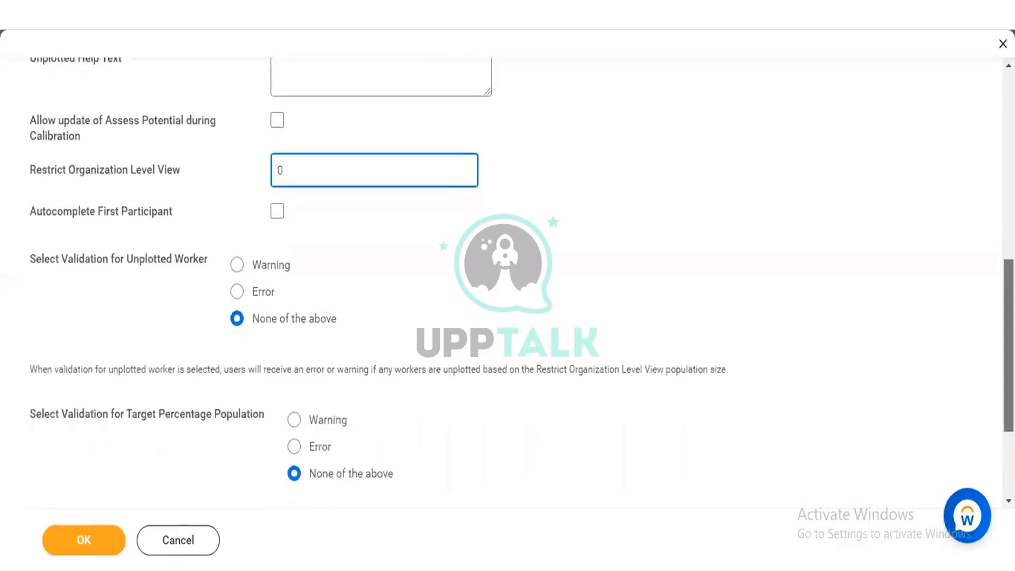
scroll(379, 359, "down", 2)
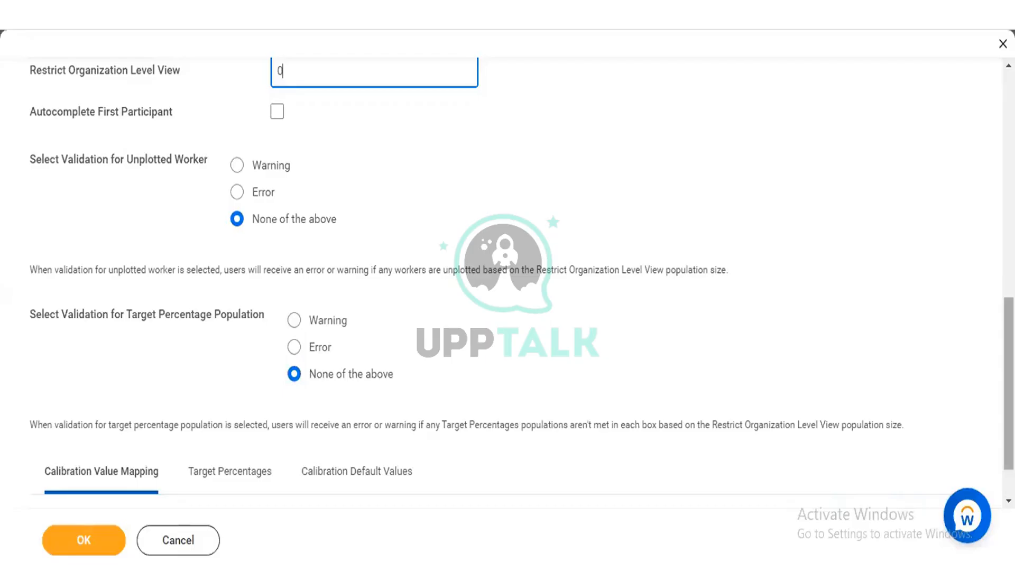
scroll(507, 274, "down", 1)
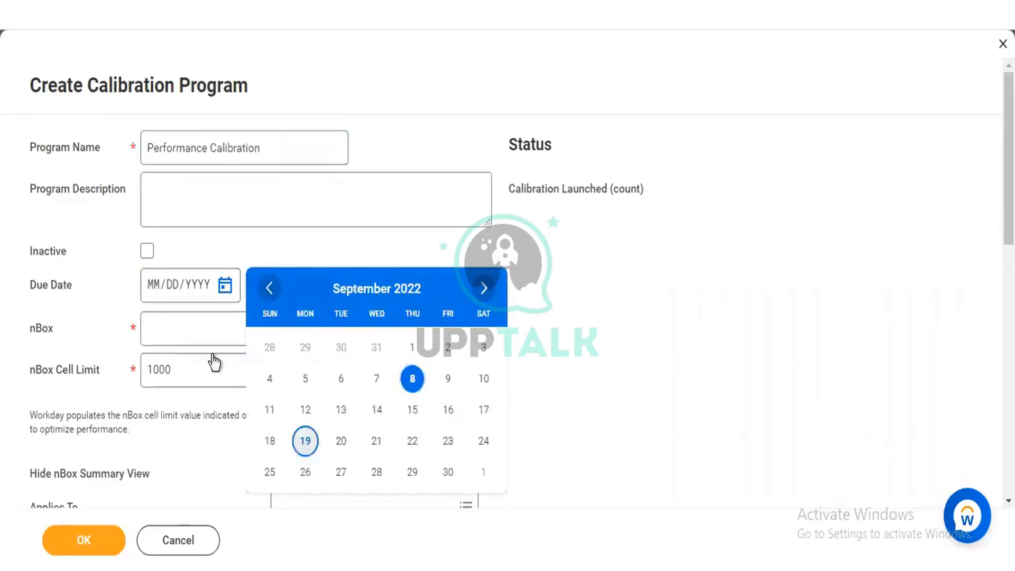
Step: Set the program's due date to 09/19/2022 and select Performance Calibration as its nBox
key("Return")
left_click(202, 337)
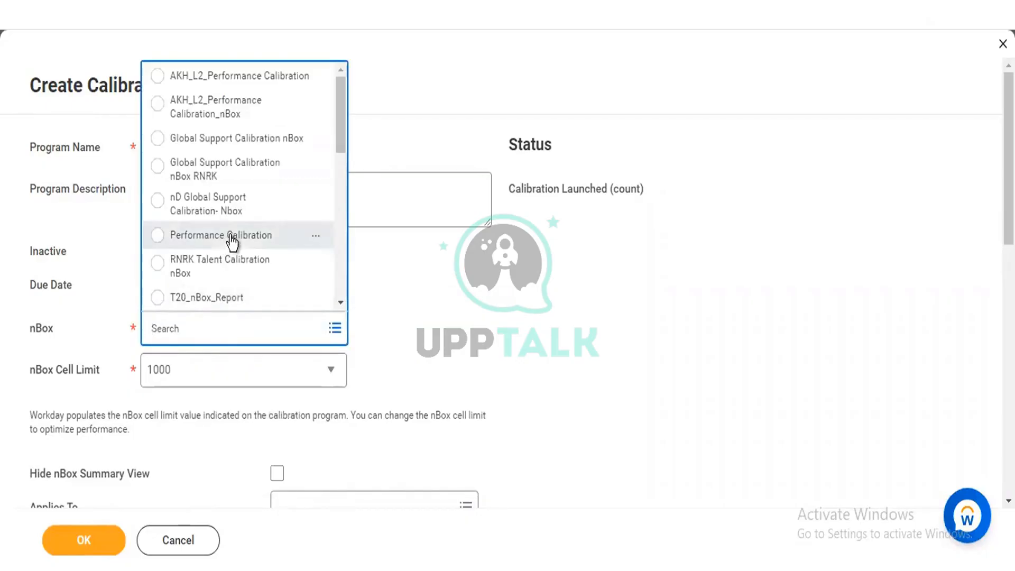
left_click(232, 237)
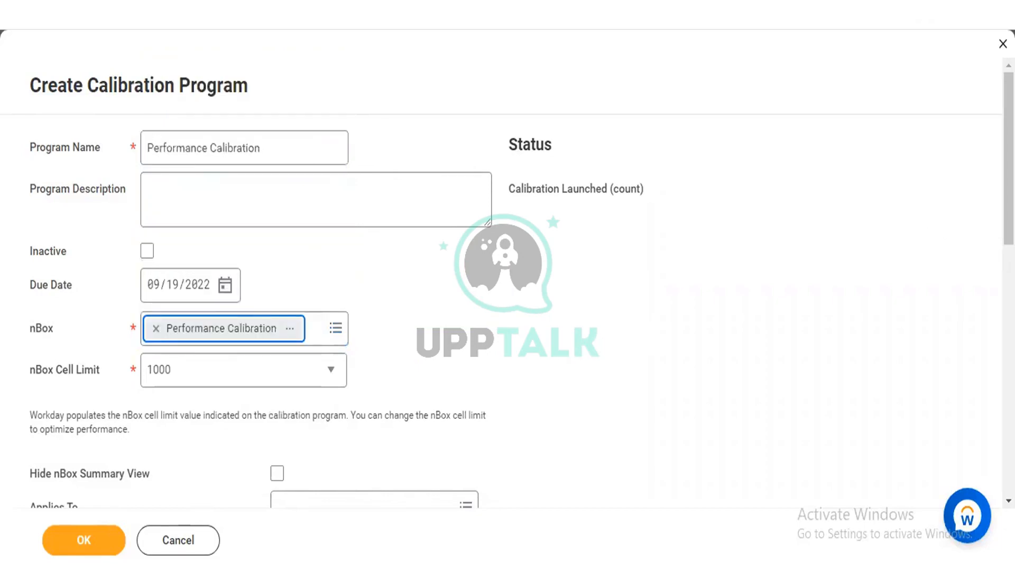
Step: Set the program's Applies To rule to Full Time/Regular/Manager
scroll(507, 280, "down", 3)
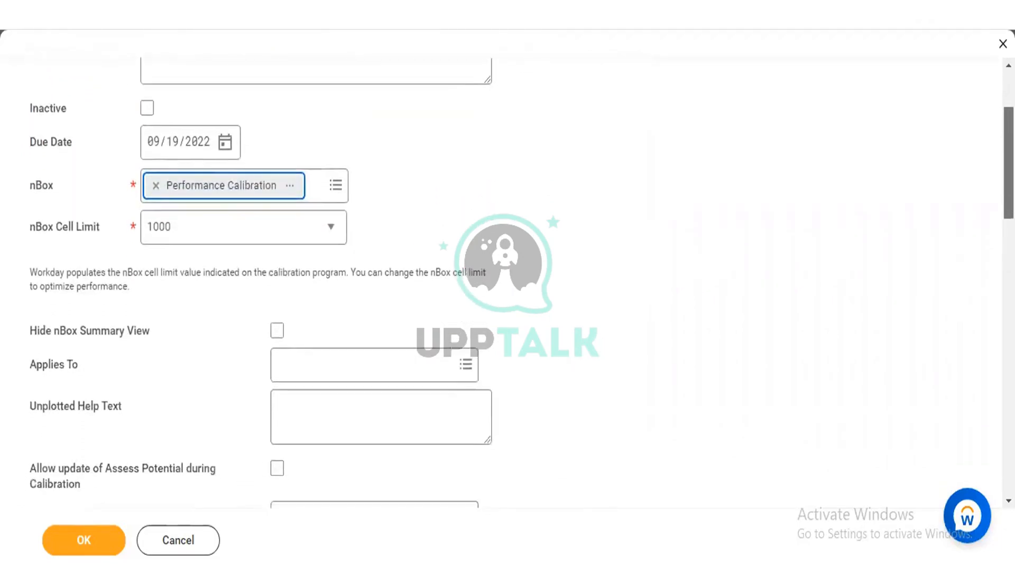
scroll(531, 240, "down", 1)
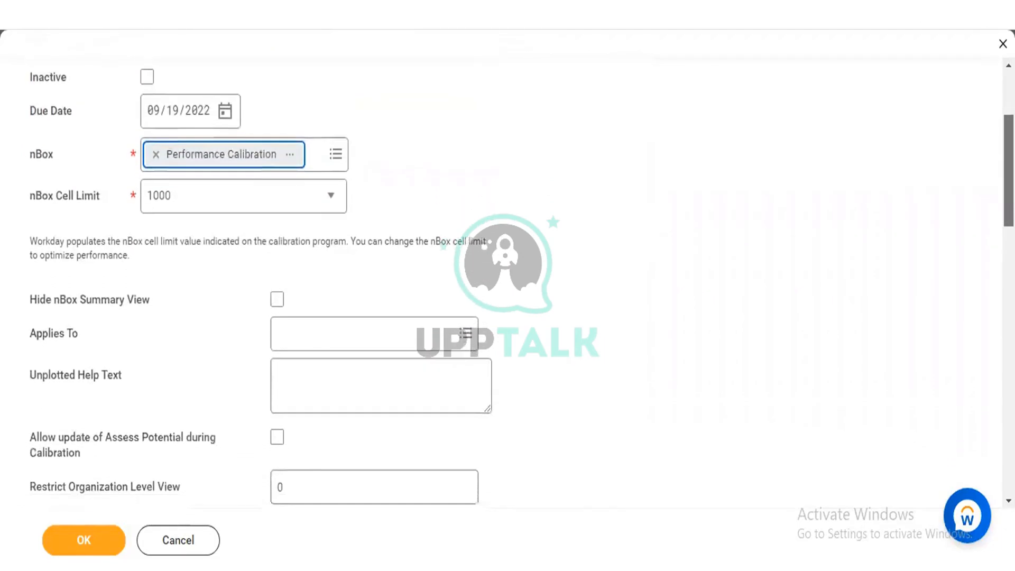
left_click(353, 324)
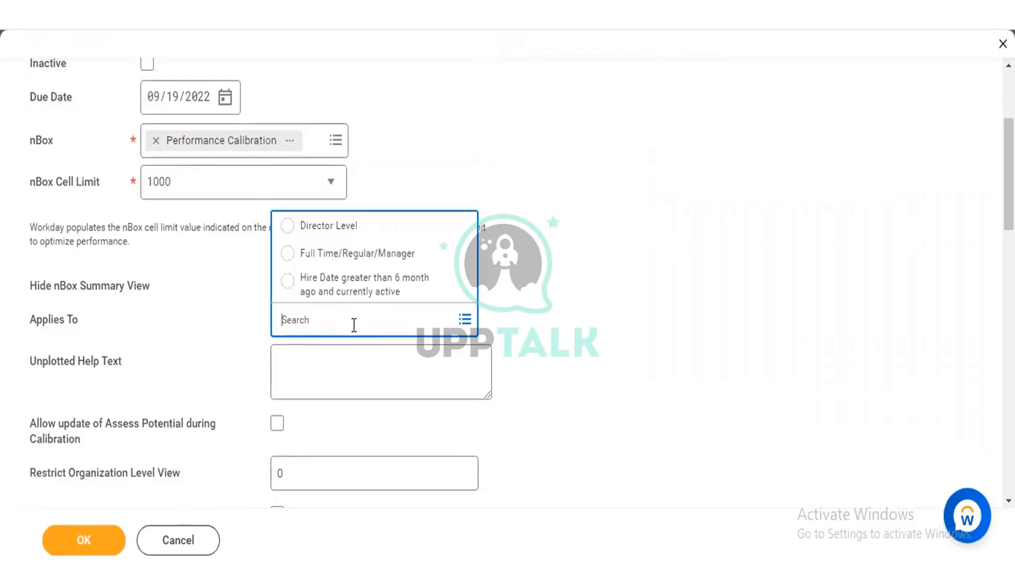
left_click(355, 259)
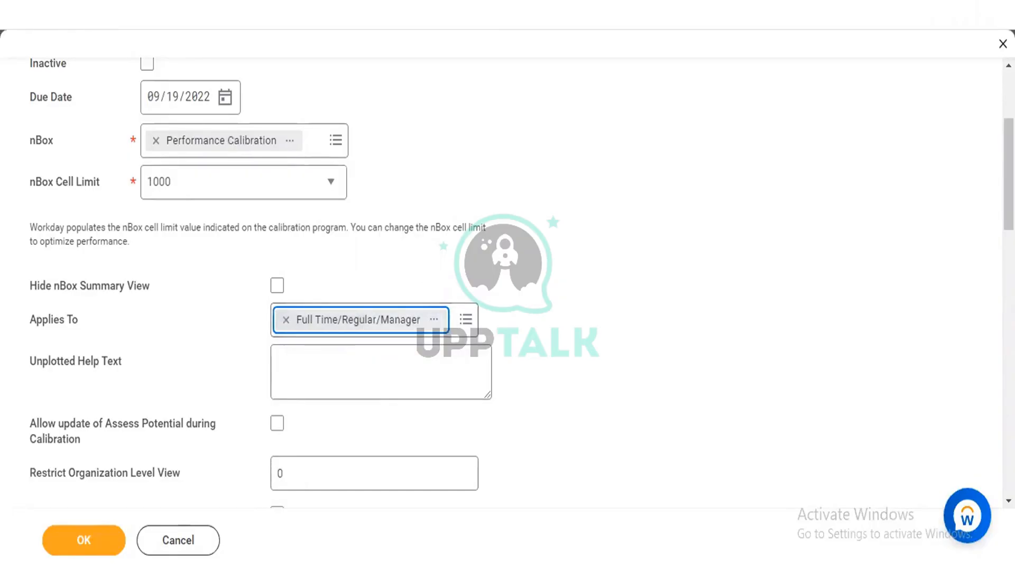
Step: Examine the program's unplotted help text, Assess Potential update, Restrict Organization Level View, Autocomplete First Participant and validation options
scroll(507, 275, "down", 3)
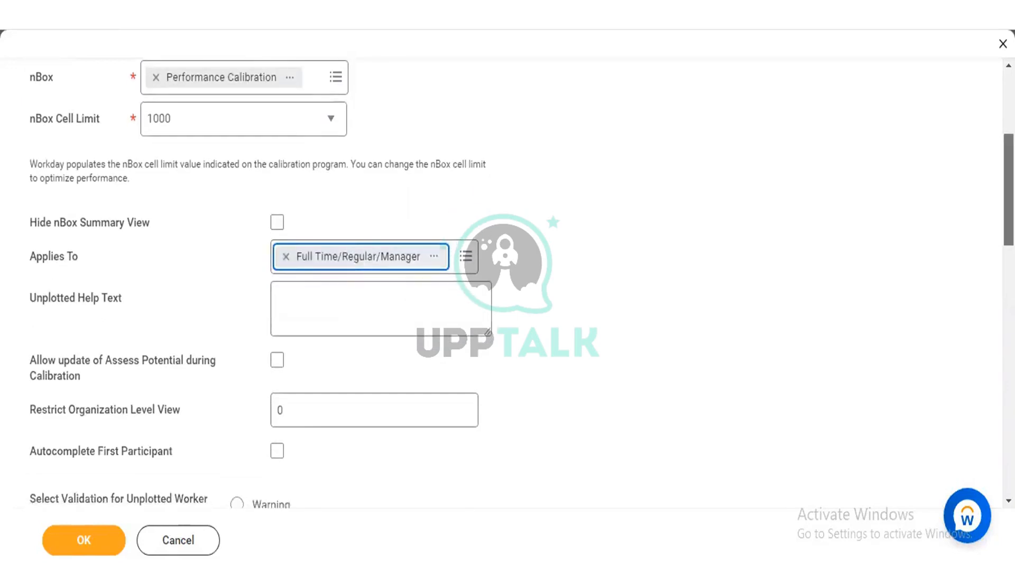
scroll(507, 274, "down", 1)
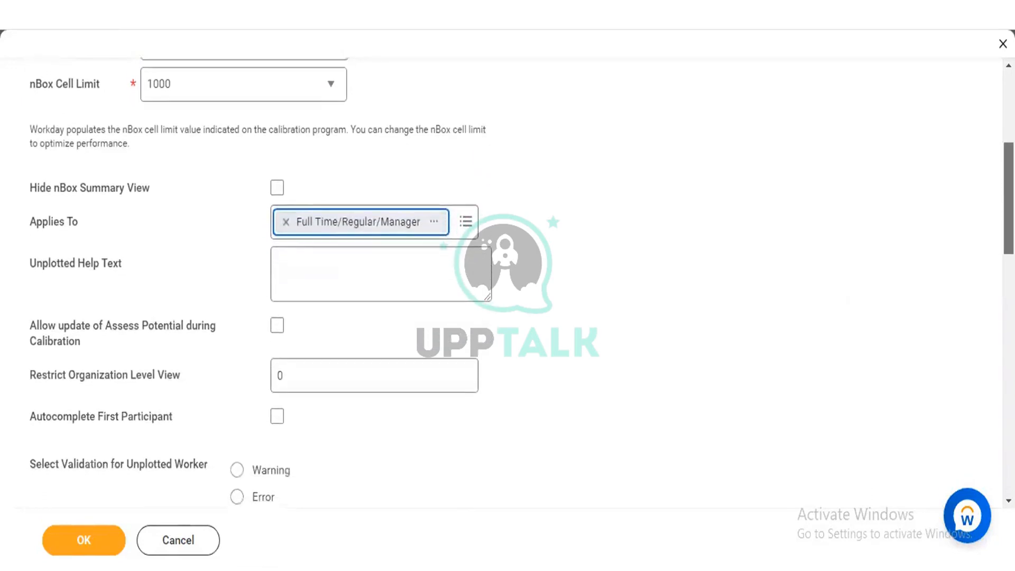
scroll(508, 275, "down", 1)
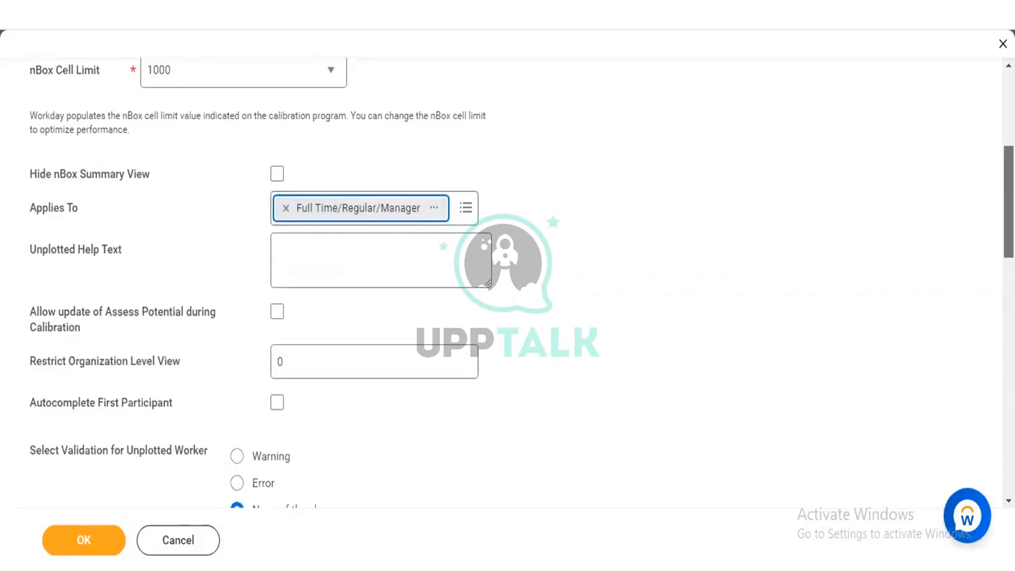
scroll(507, 274, "down", 3)
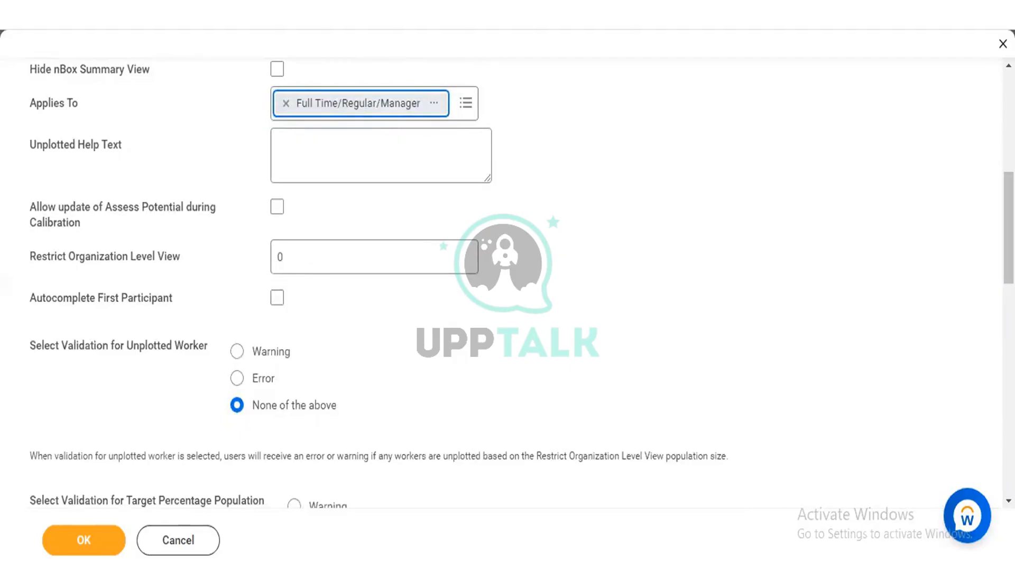
scroll(507, 285, "down", 1)
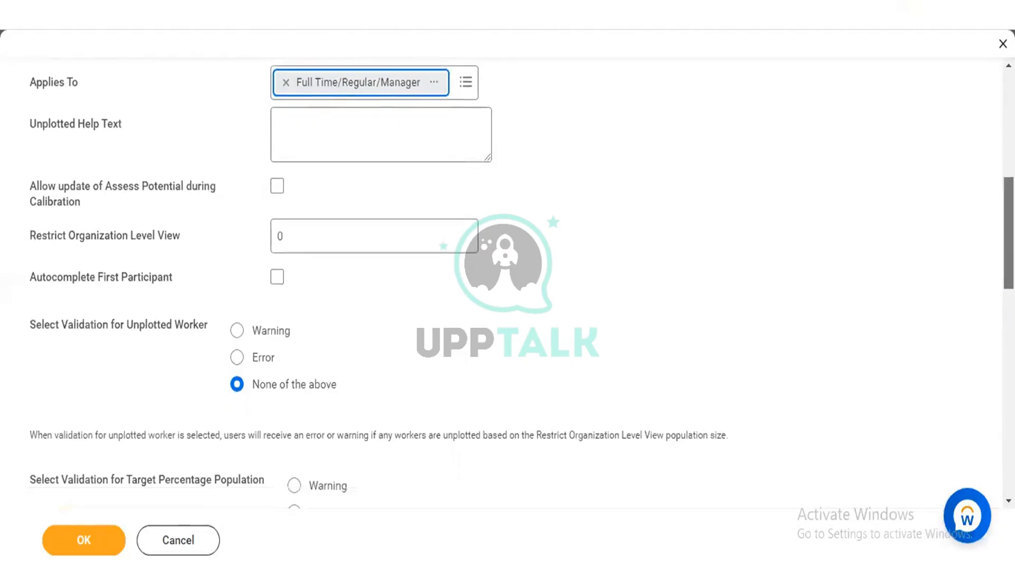
left_click_drag(1008, 236, 1008, 202)
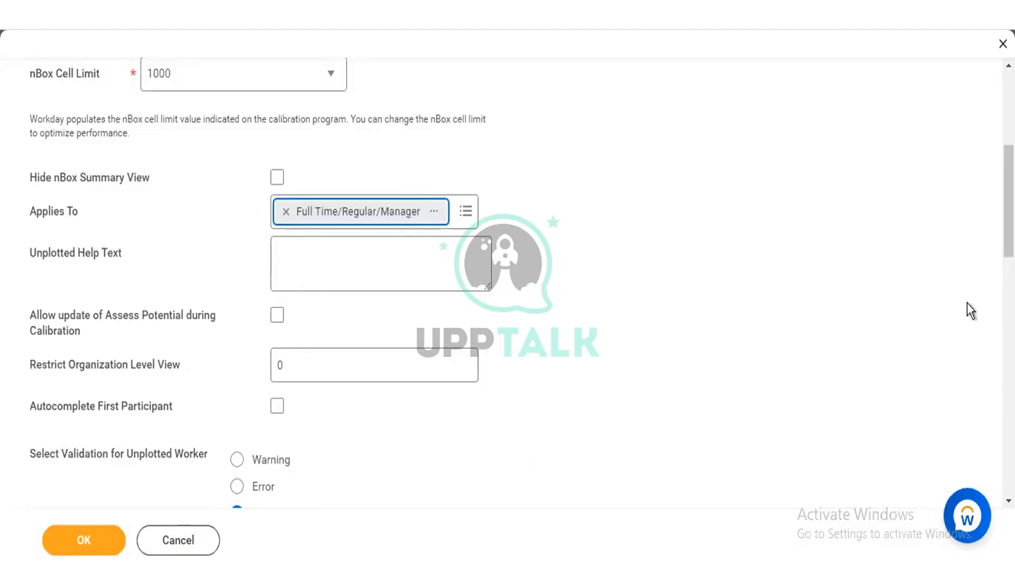
scroll(508, 280, "up", 2)
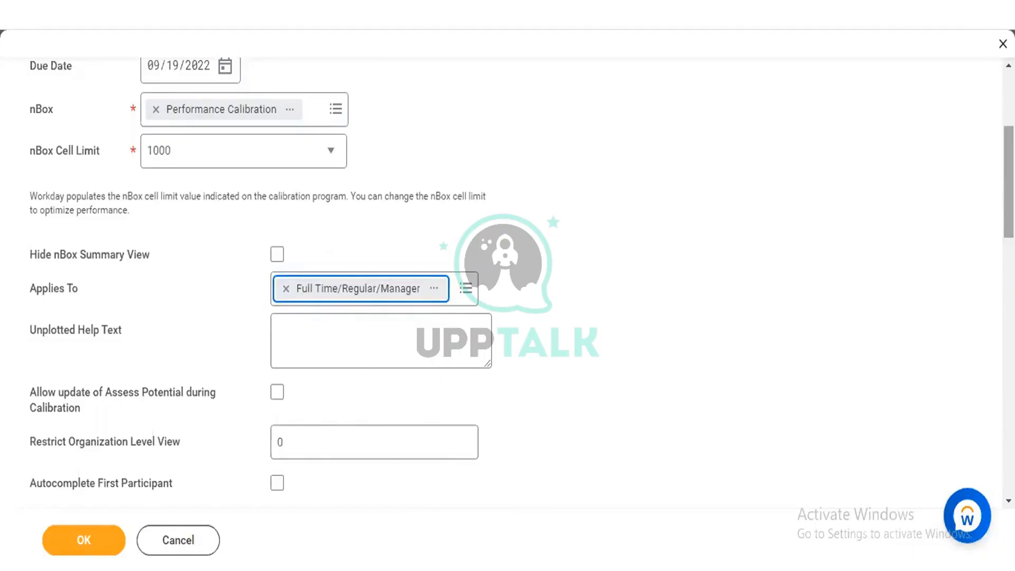
scroll(507, 274, "down", 1)
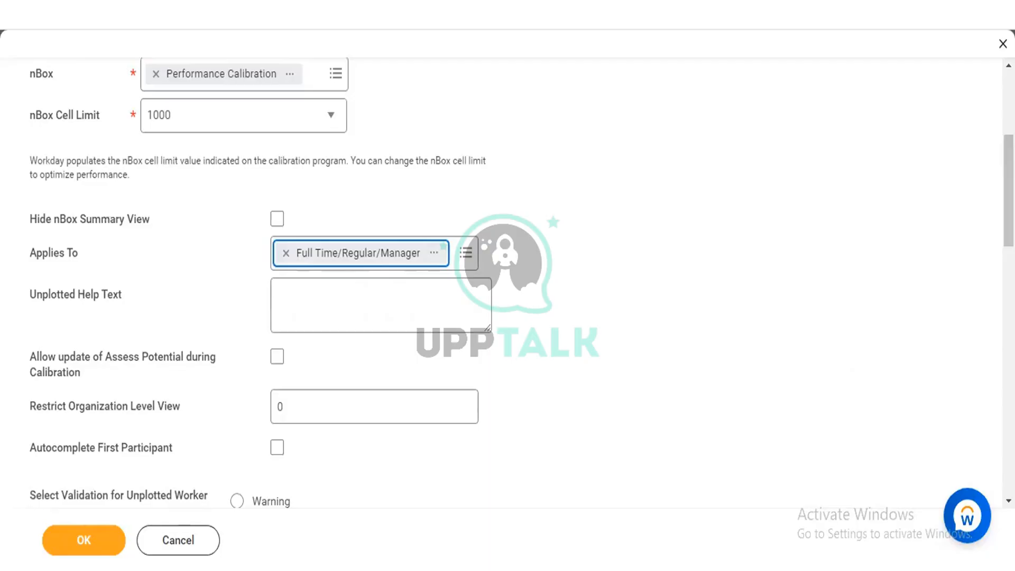
scroll(507, 280, "down", 7)
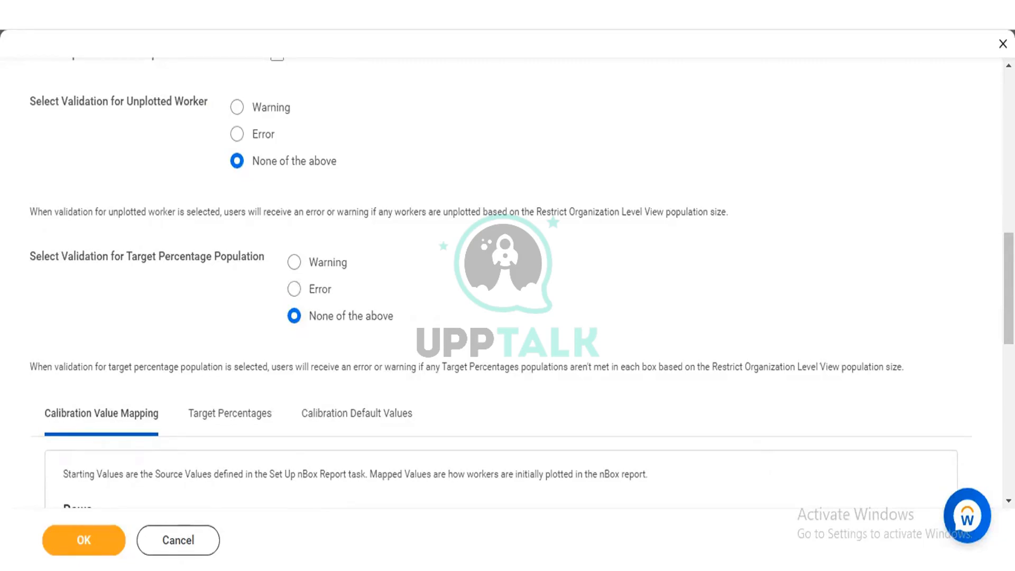
Step: Examine the Calibration Value Mapping rows and columns with their starting and mapped values, together with the target percentage validation
scroll(1007, 500, "down", 3)
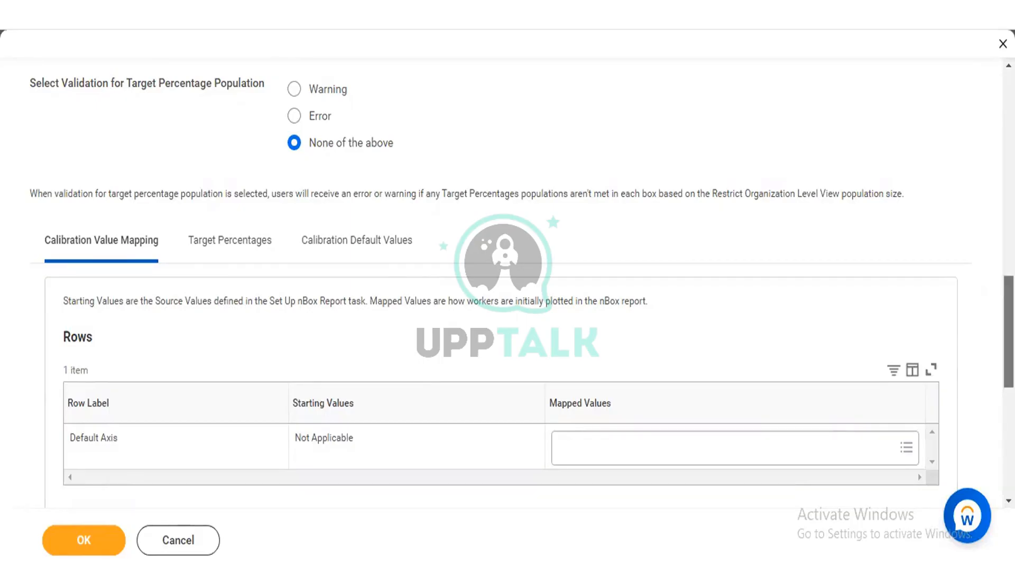
scroll(507, 275, "down", 1)
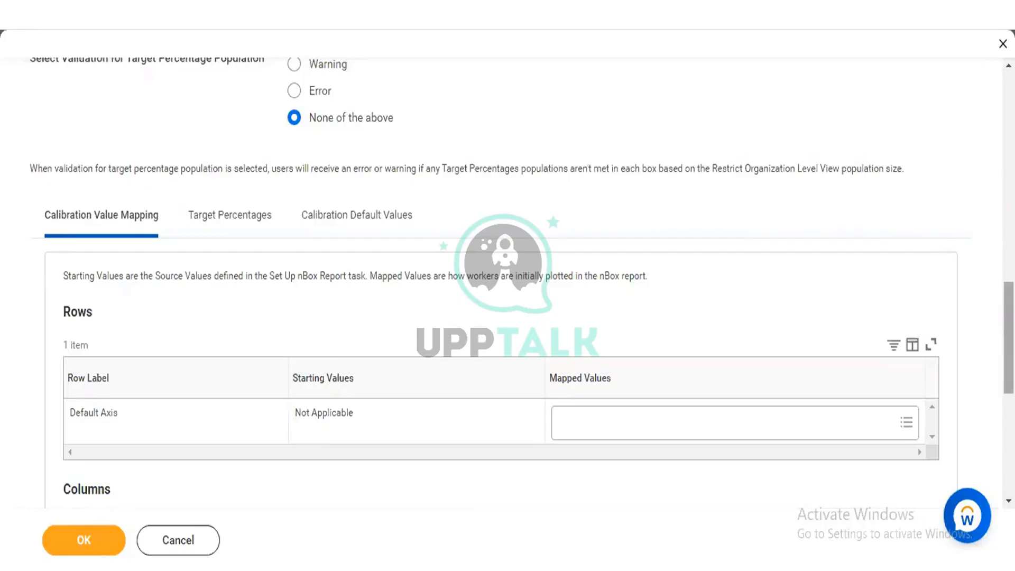
scroll(522, 283, "down", 2)
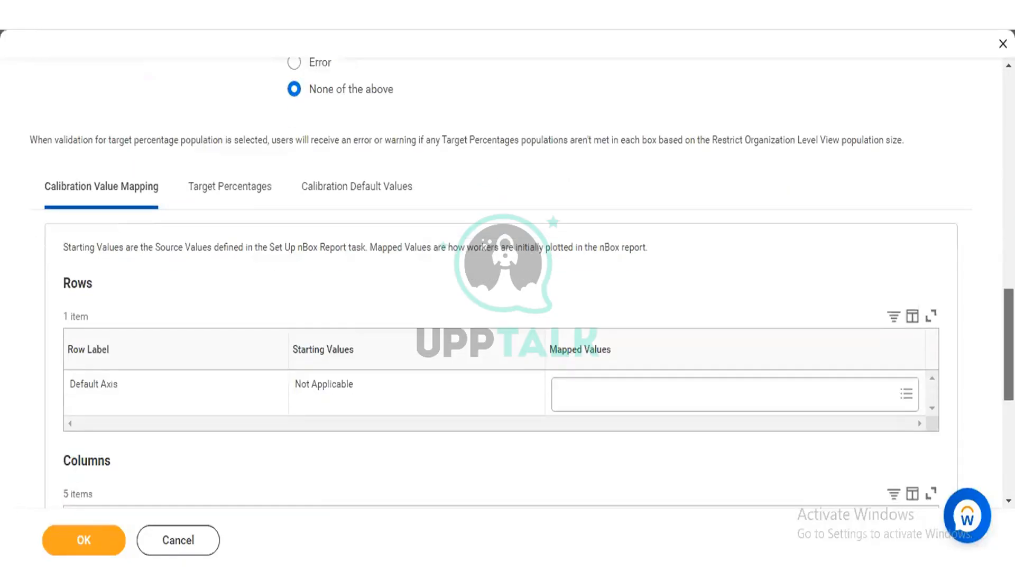
scroll(521, 283, "down", 2)
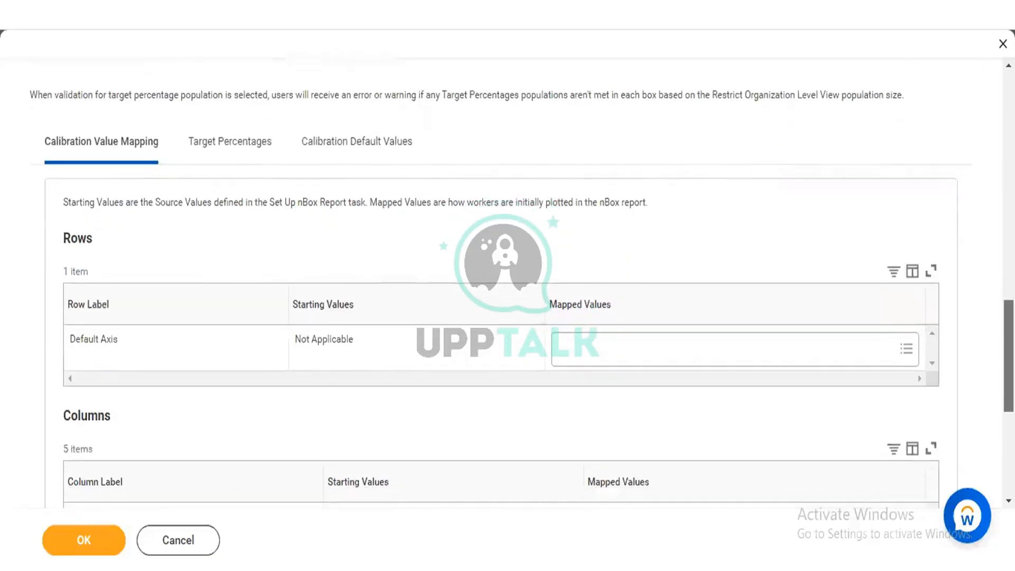
scroll(522, 283, "down", 4)
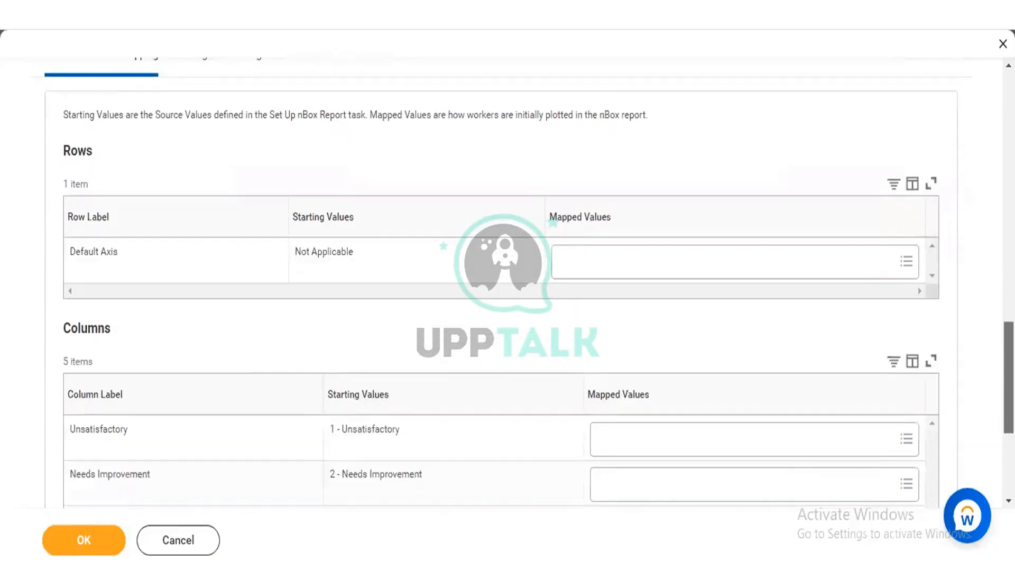
scroll(521, 283, "down", 2)
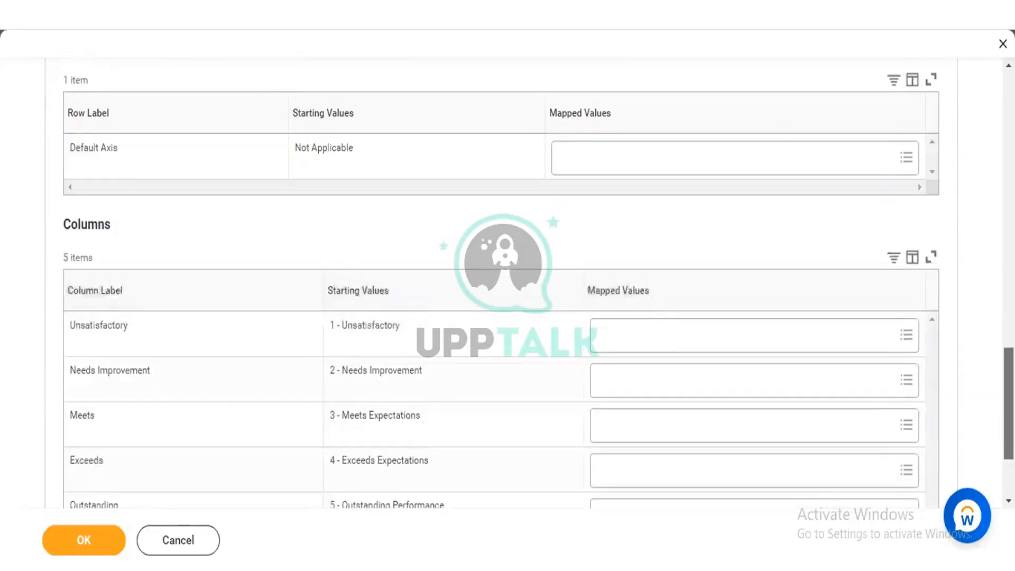
scroll(521, 283, "down", 2)
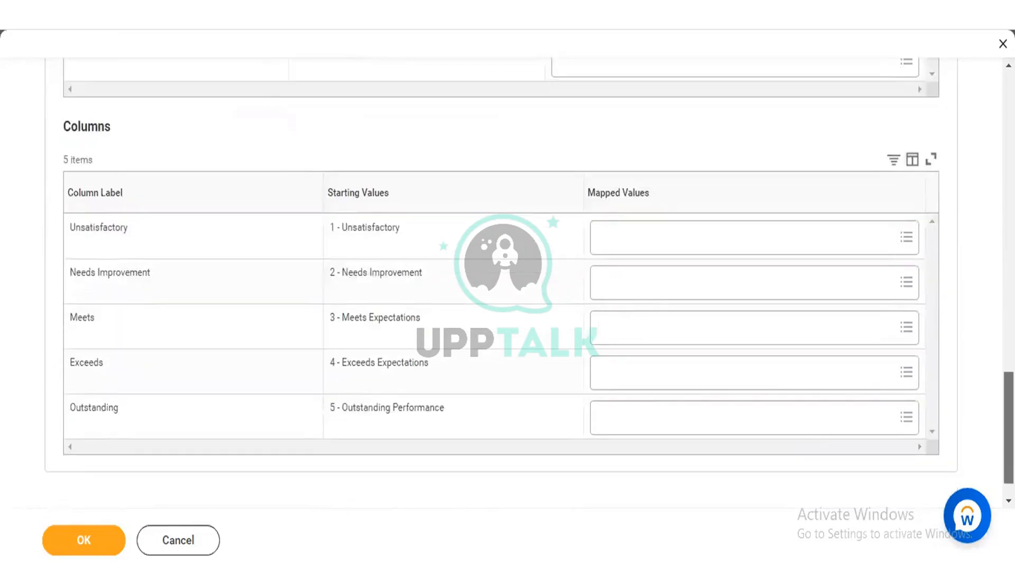
scroll(522, 282, "down", 1)
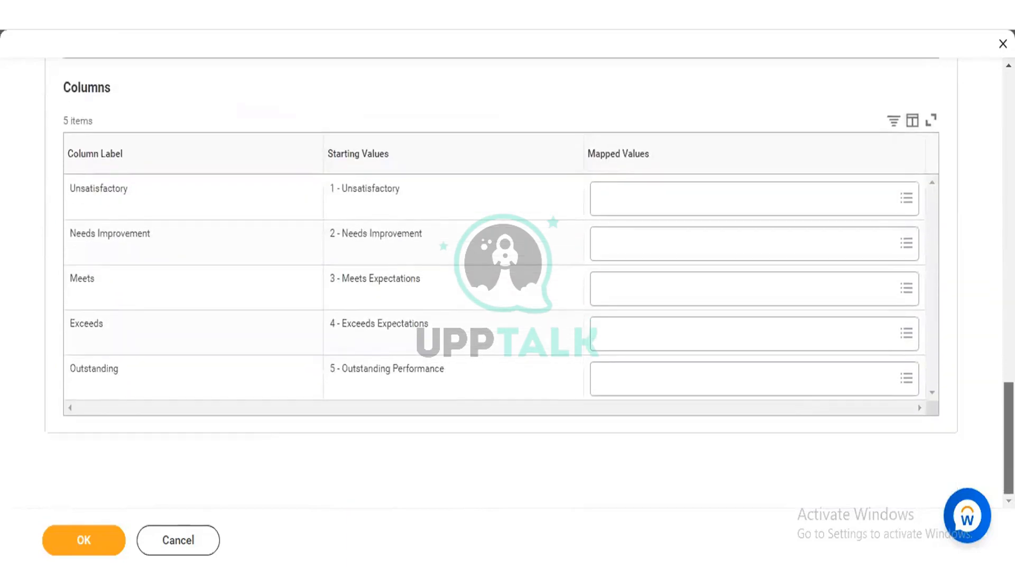
scroll(521, 283, "up", 10)
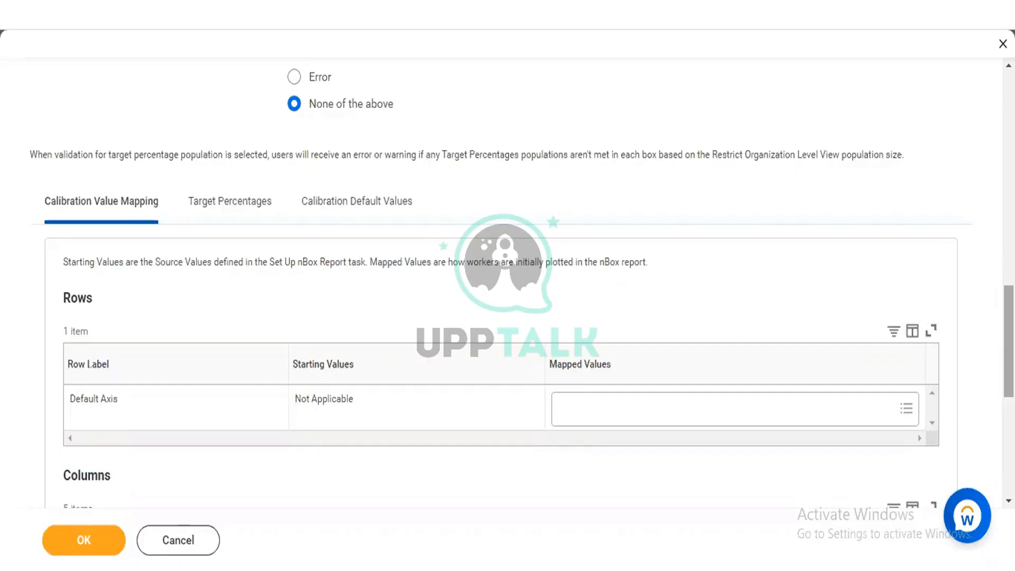
scroll(508, 285, "up", 2)
scroll(507, 285, "up", 1)
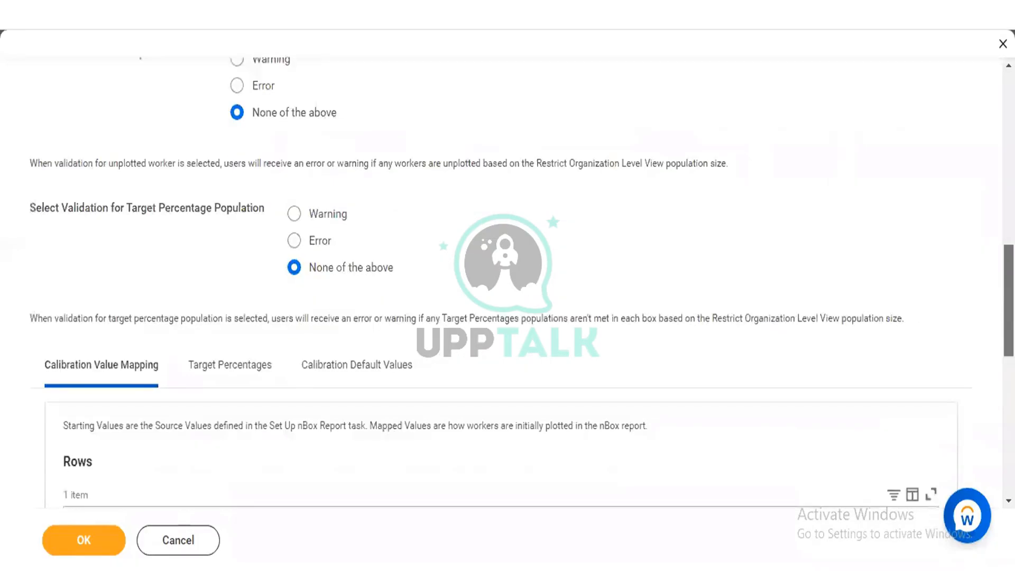
scroll(507, 285, "down", 3)
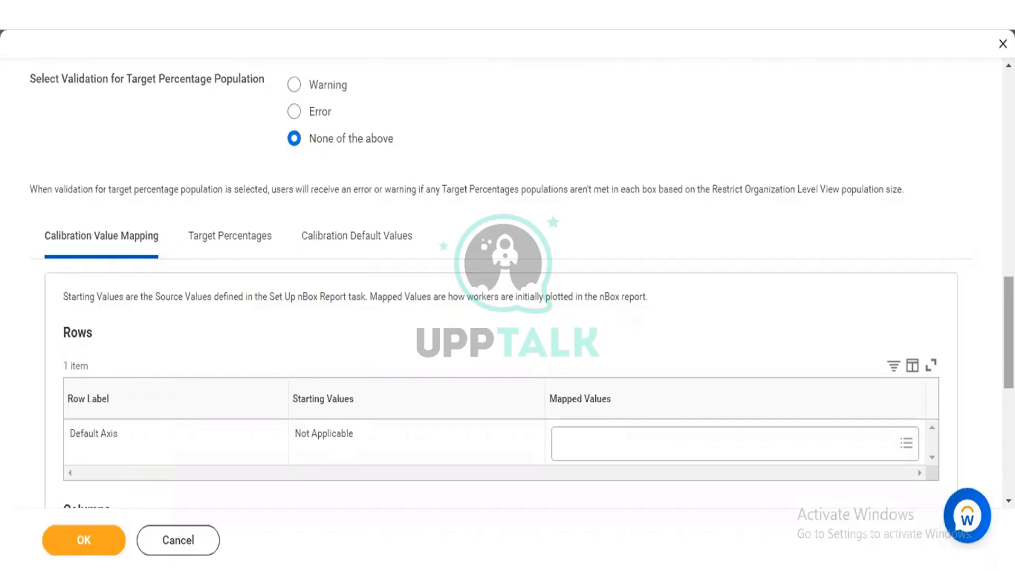
Step: View the Performance Calibration nBox report in a new tab and examine its row grouping, column grouping and Drill Down settings
scroll(813, 261, "up", 10)
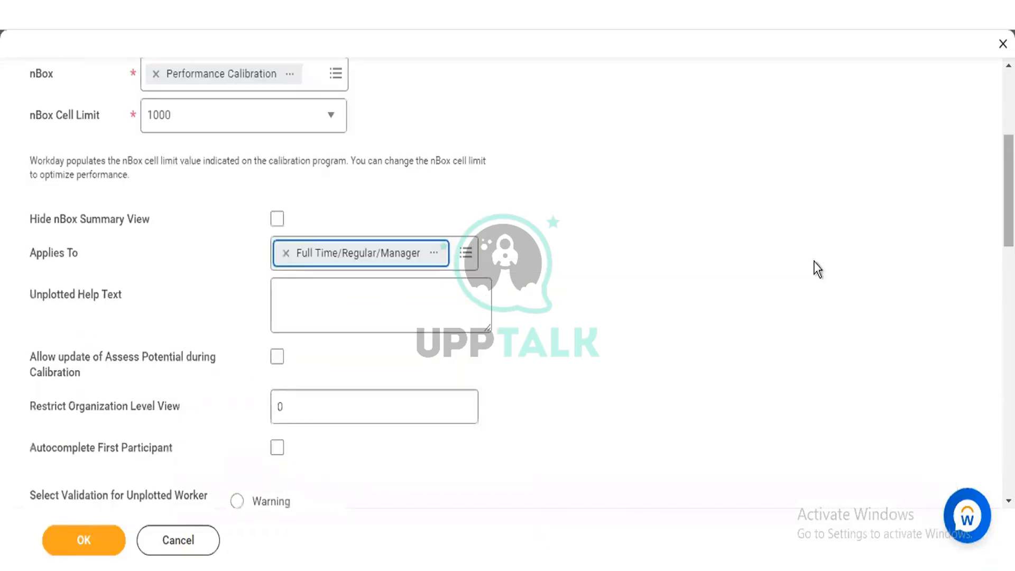
right_click(186, 77)
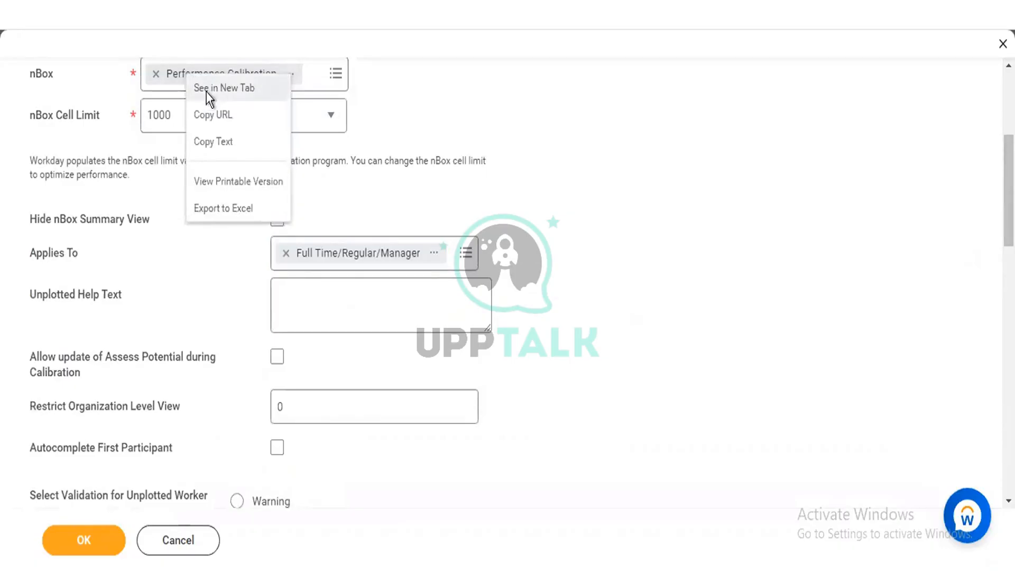
left_click(206, 92)
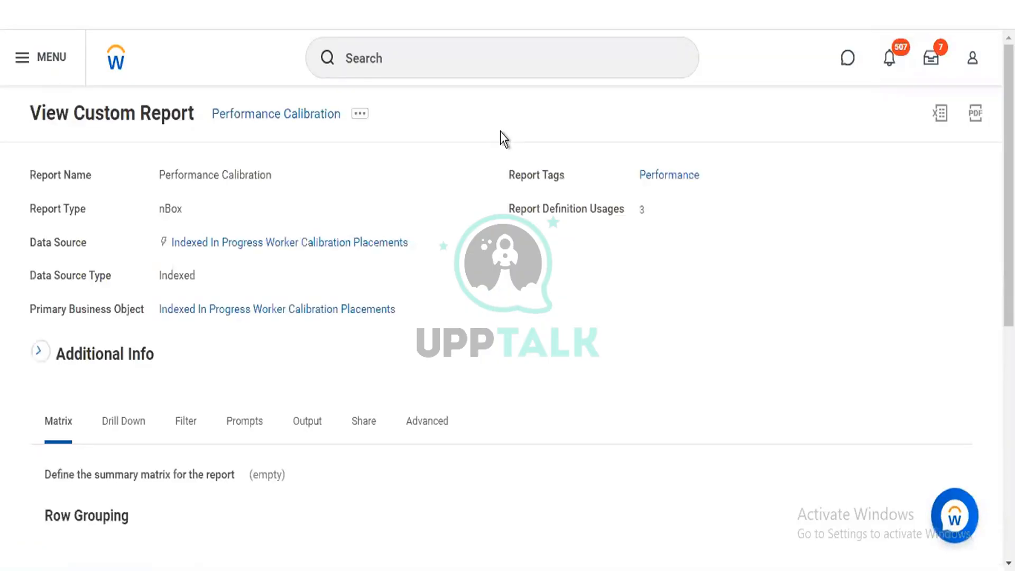
scroll(547, 175, "down", 10)
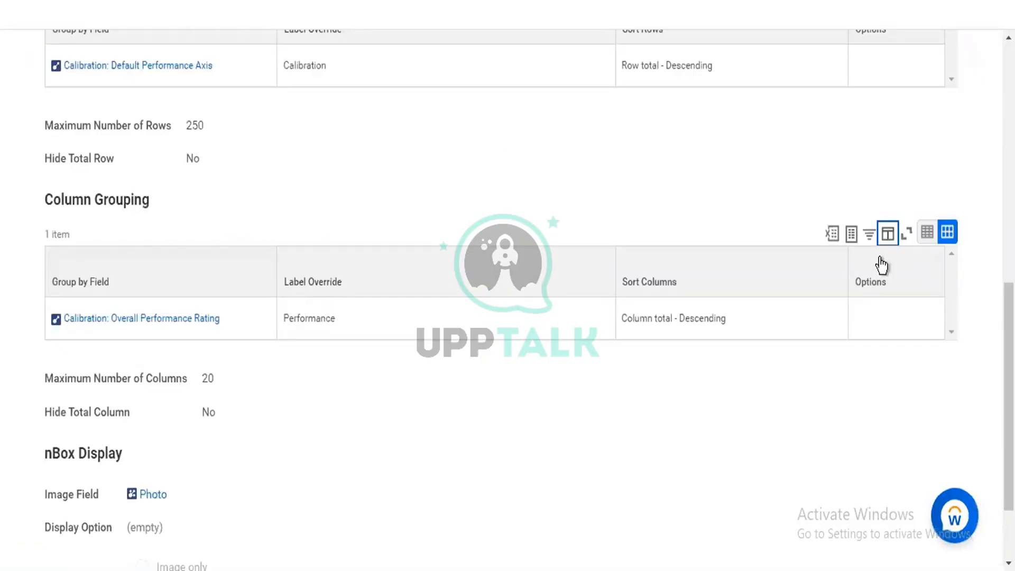
left_click_drag(1008, 338, 1008, 257)
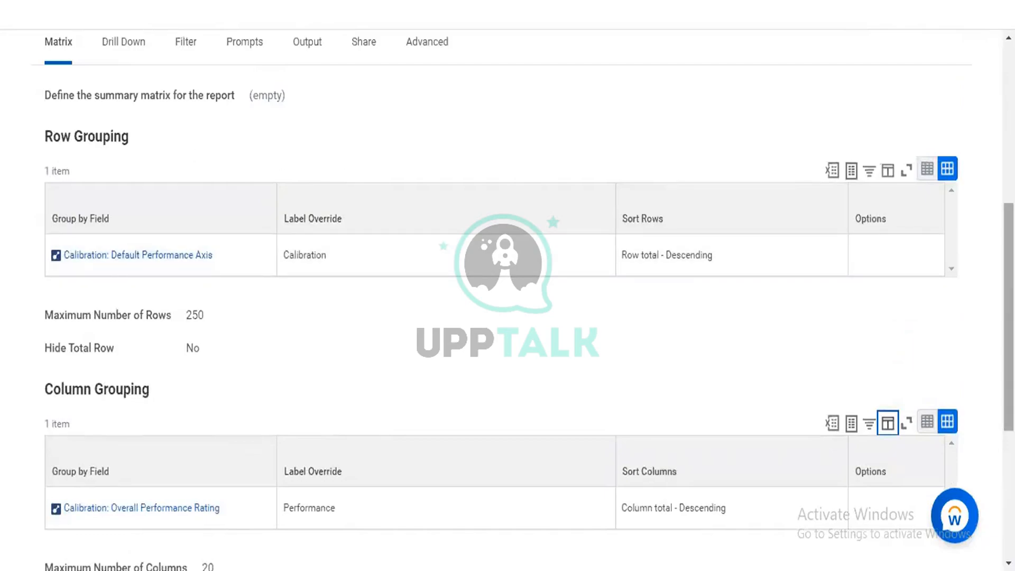
left_click_drag(1009, 317, 1009, 282)
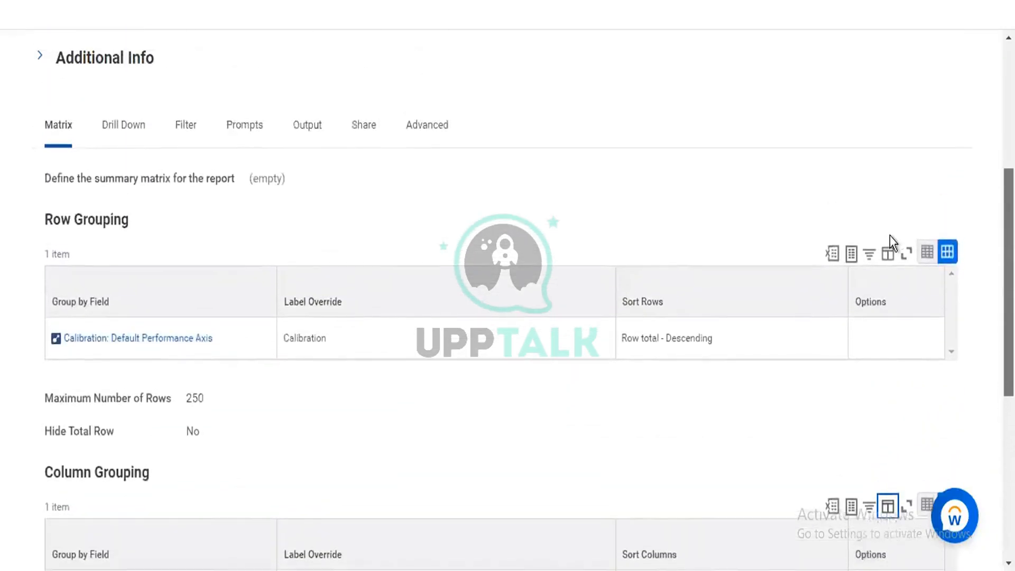
left_click(121, 130)
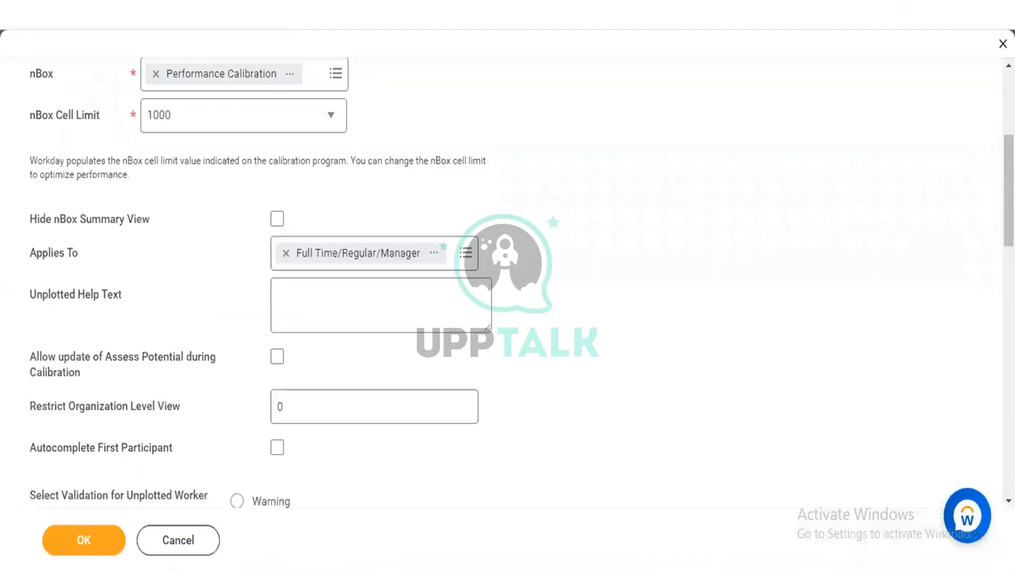
Step: Look through the available mapped values for the Default Axis row and the Unsatisfactory column without selecting any
scroll(508, 280, "down", 9)
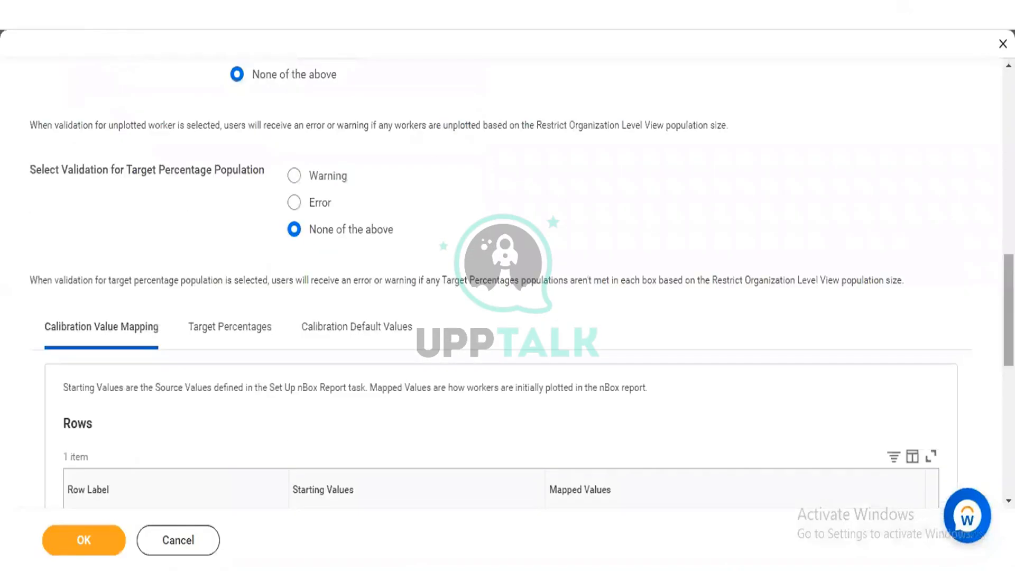
scroll(508, 280, "down", 3)
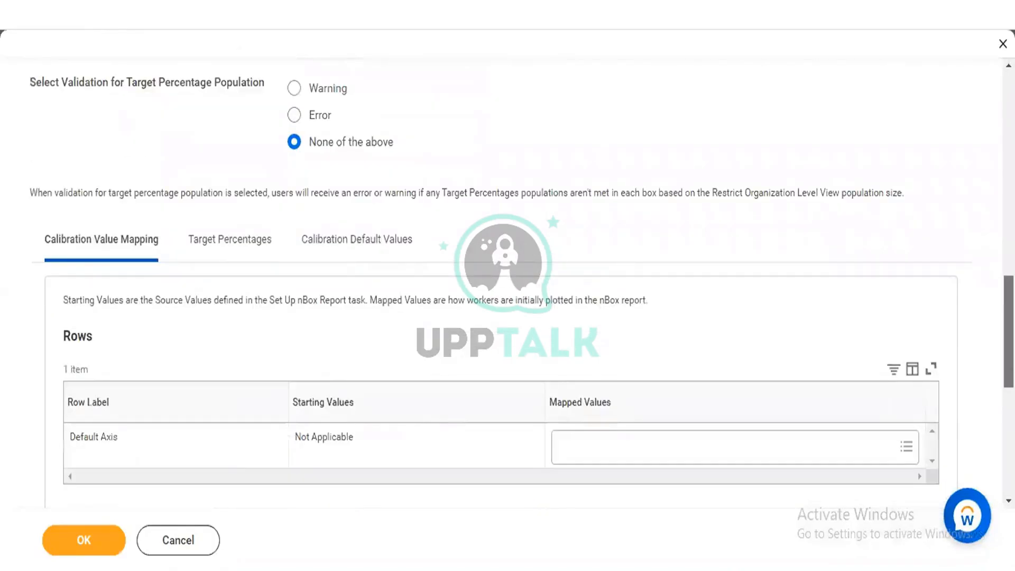
scroll(803, 288, "down", 5)
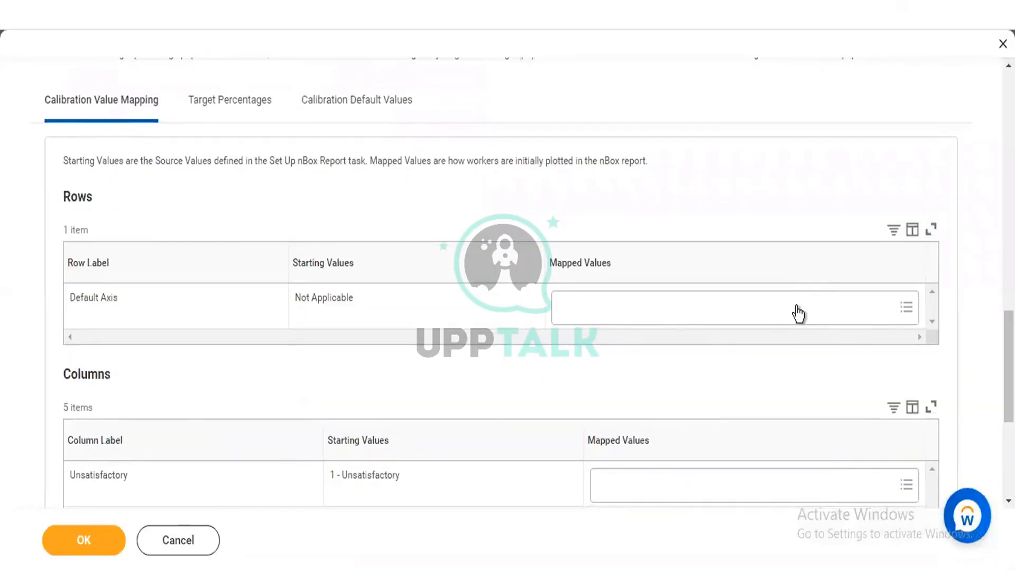
left_click(798, 314)
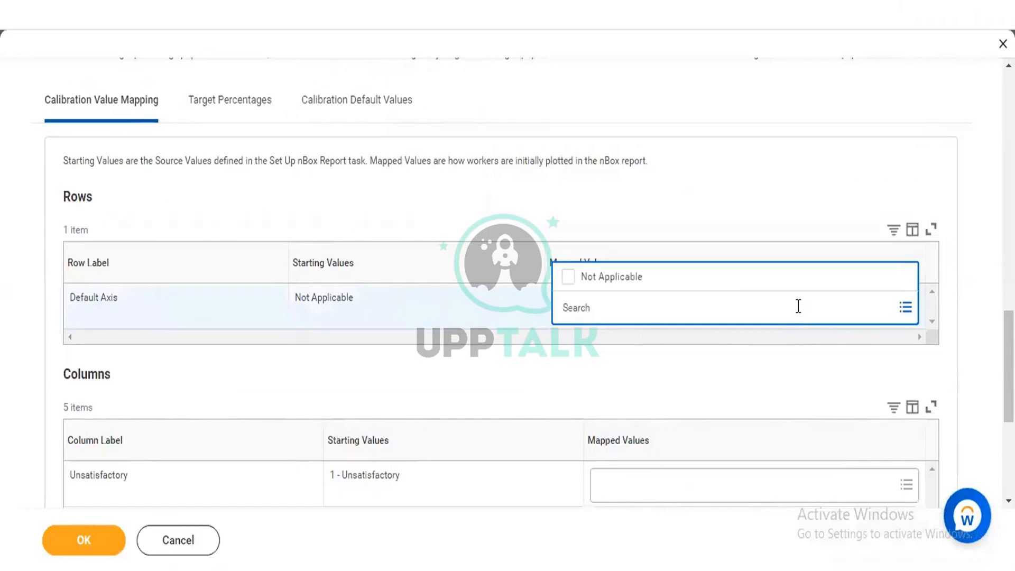
left_click(680, 179)
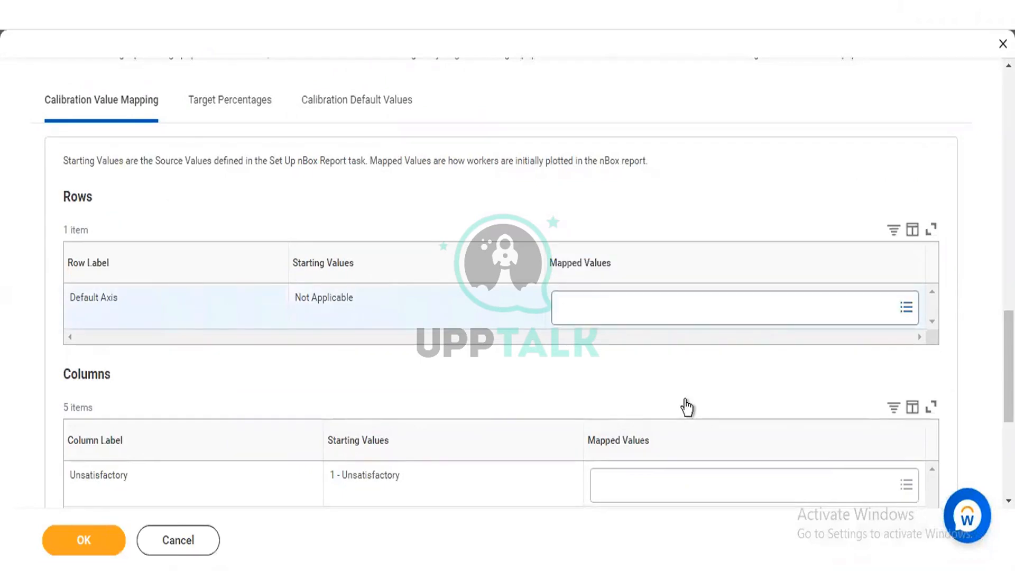
left_click(682, 479)
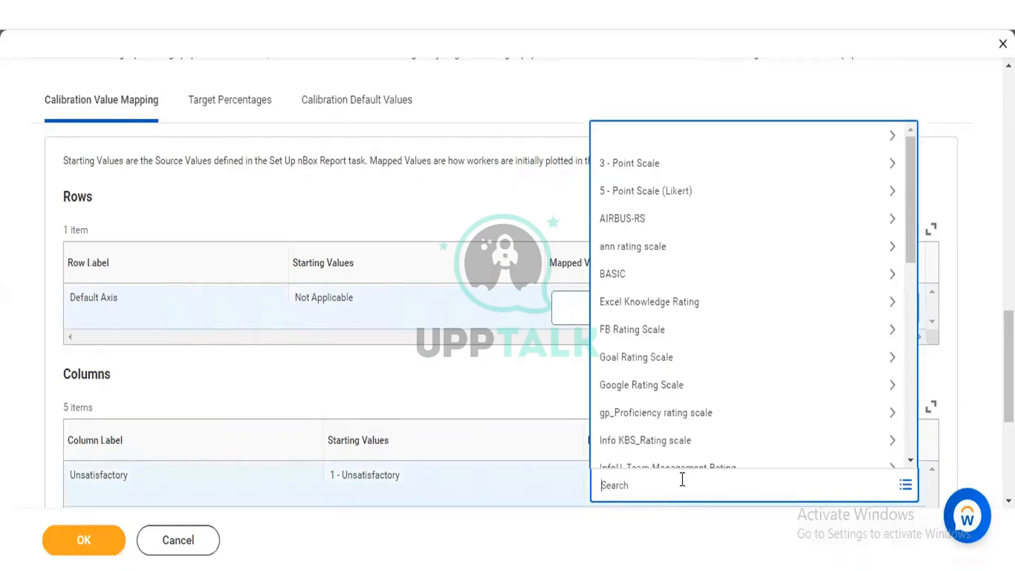
left_click(432, 369)
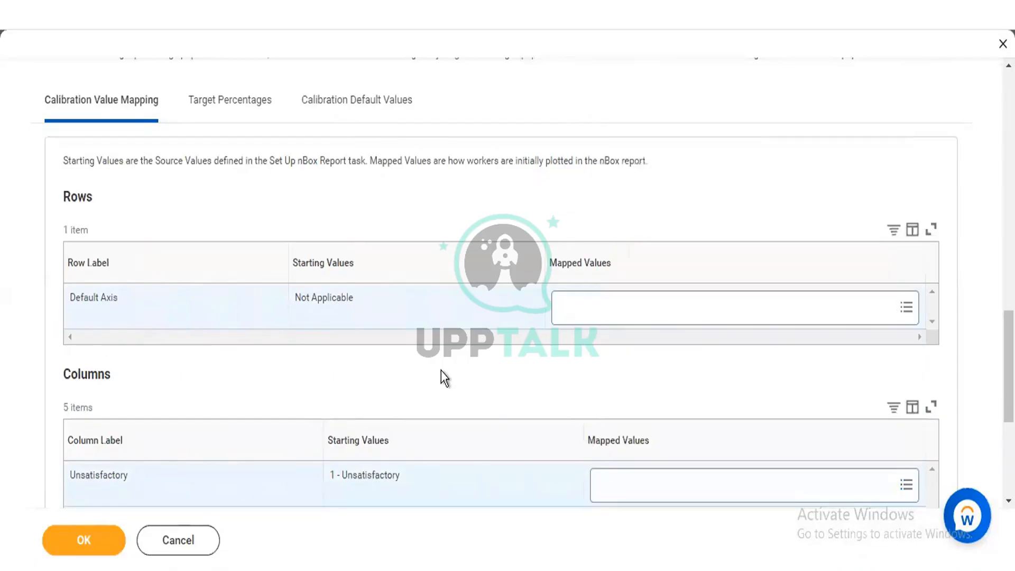
scroll(507, 296, "down", 1)
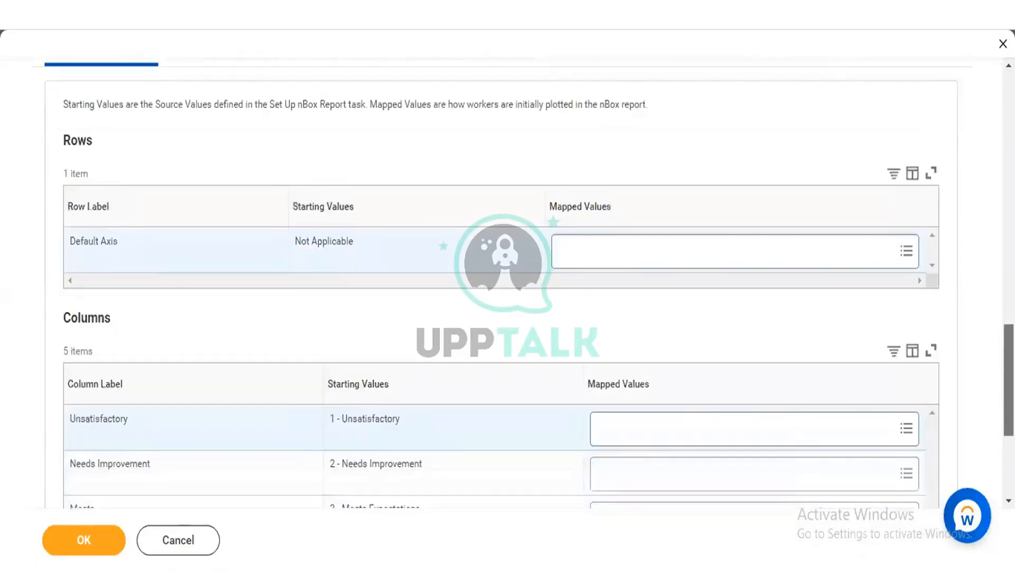
Step: Map the Unsatisfactory column to the value 1 - Unsatisfactory, found by searching for "unsatisfa"
scroll(858, 251, "down", 3)
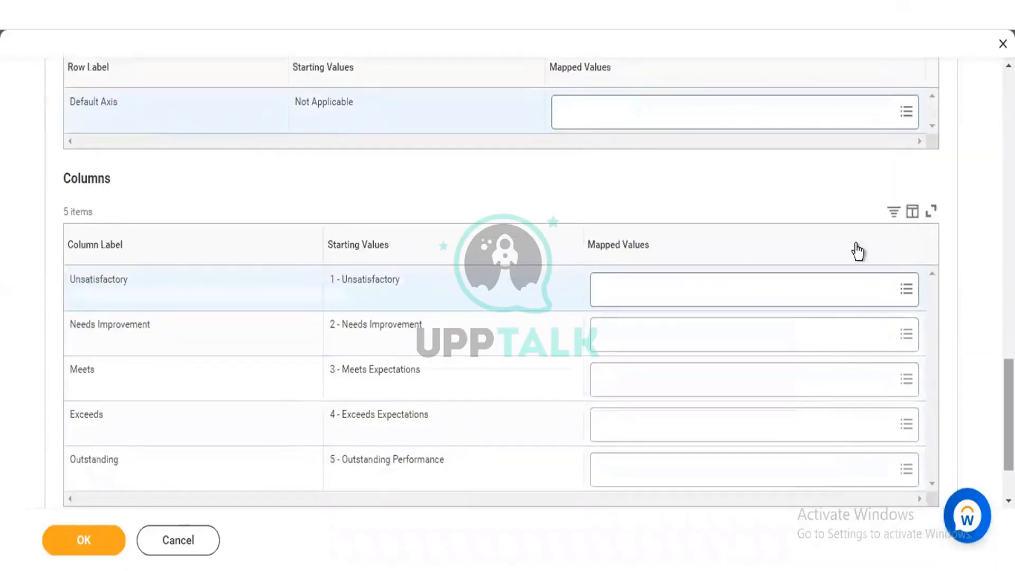
left_click(841, 292)
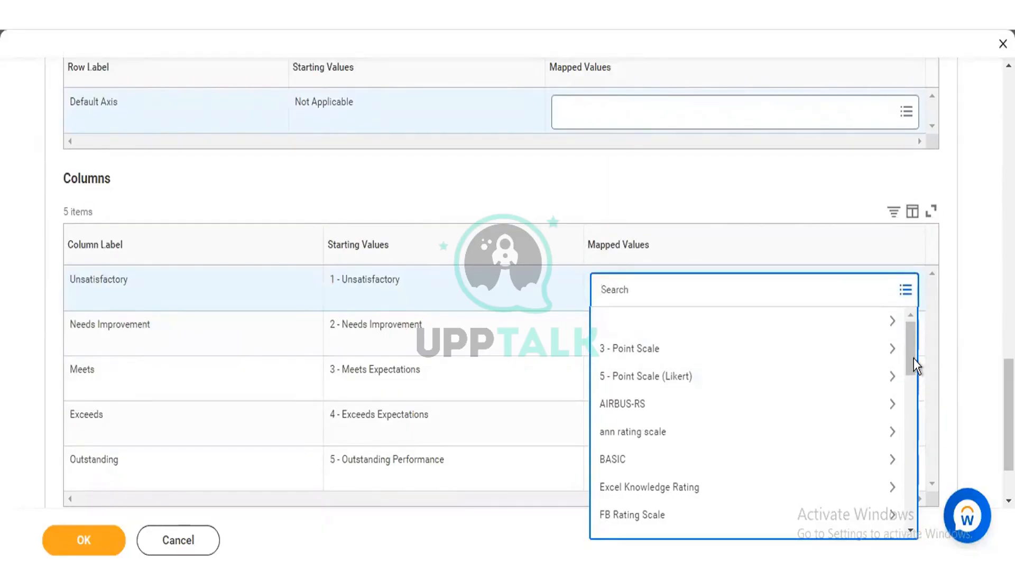
left_click_drag(913, 360, 914, 393)
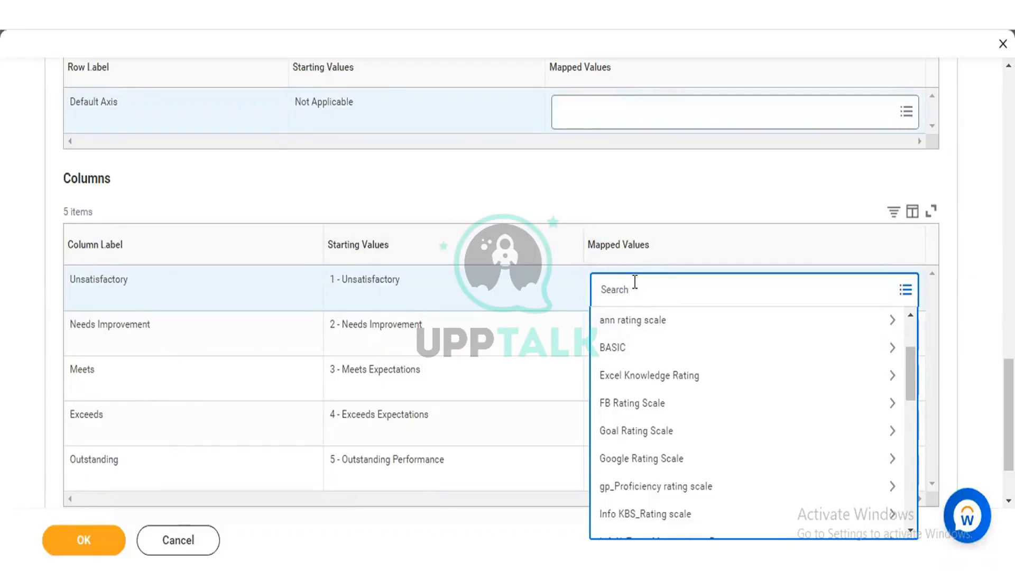
type("unsatisfa")
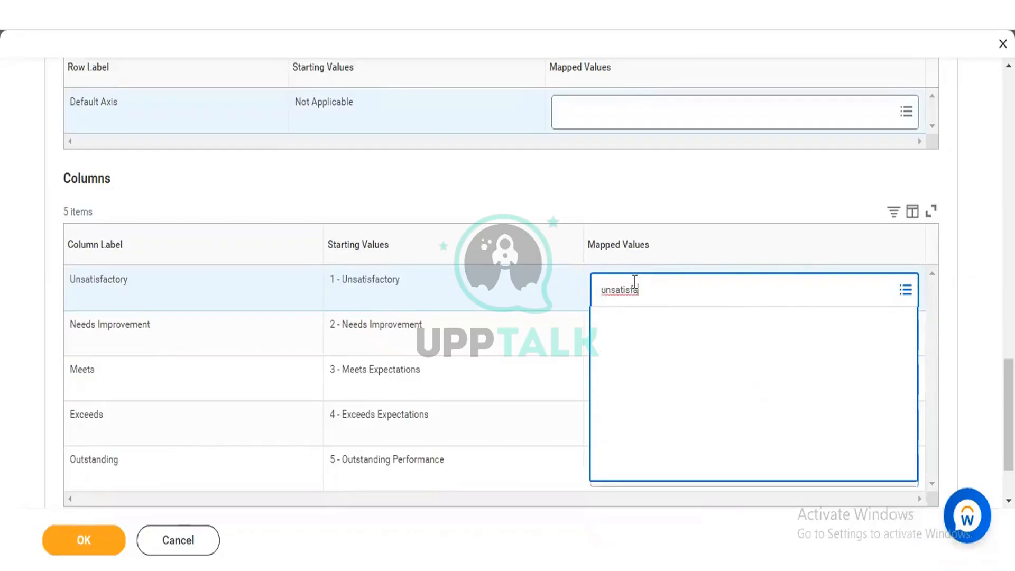
key("Return")
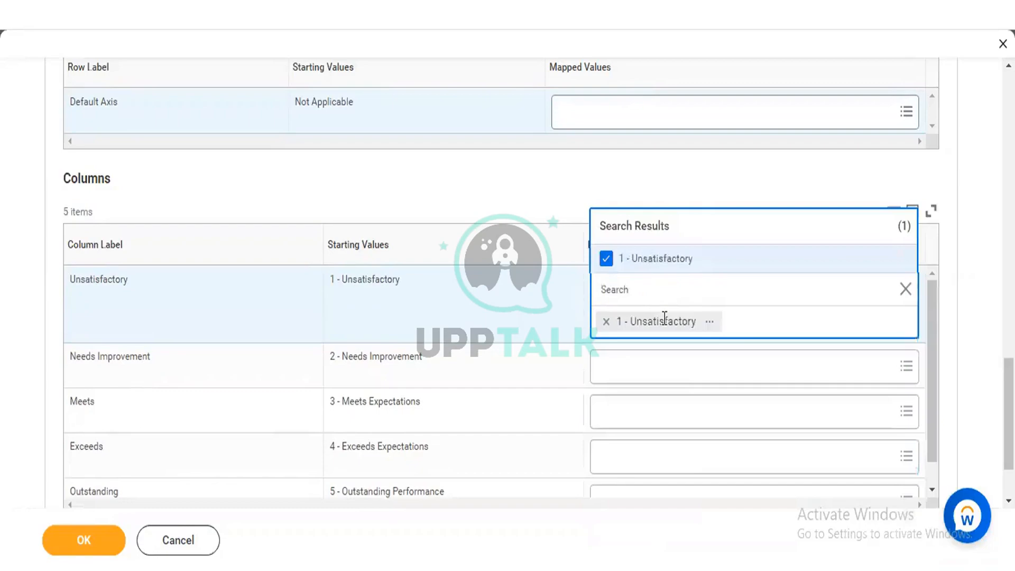
Step: Map the Needs Improvement column to the value 2 - Needs Improvement
left_click(665, 364)
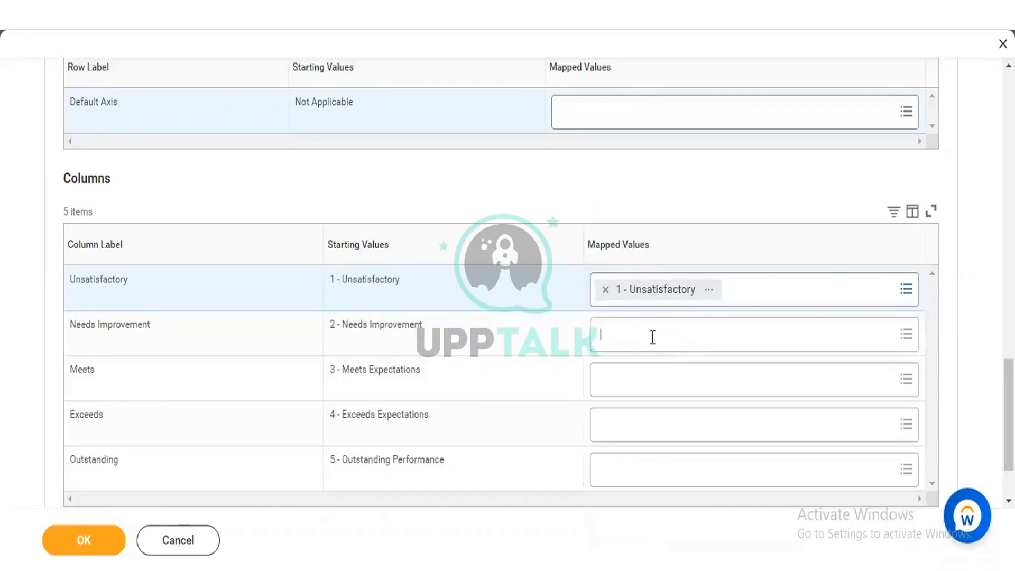
type("needs ")
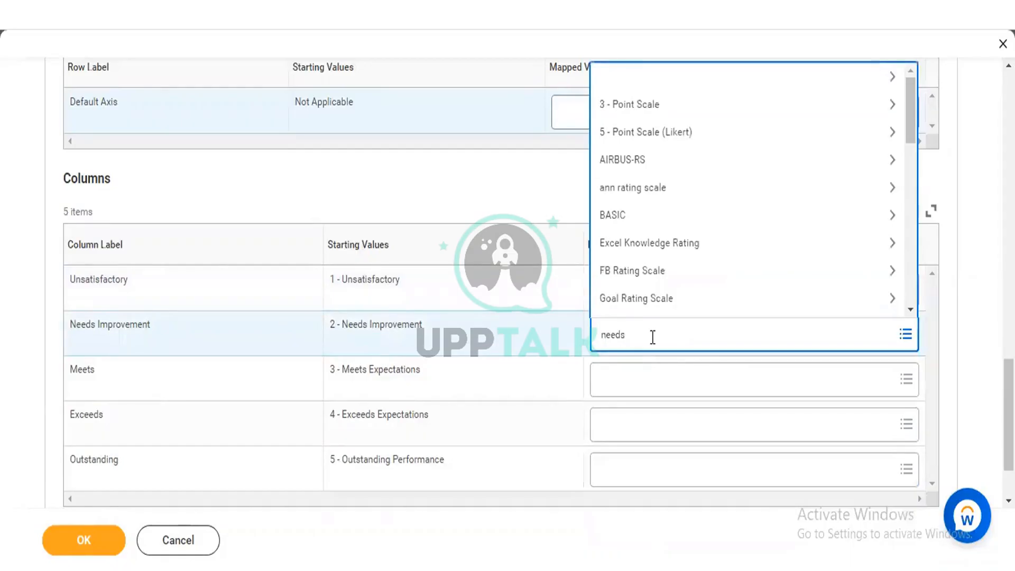
type("impr")
key("Return")
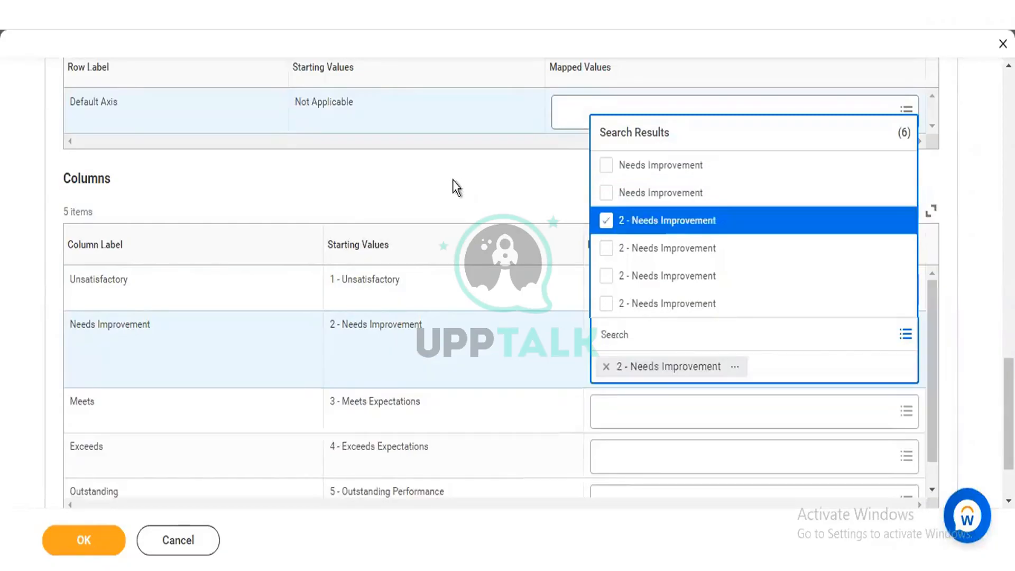
left_click(453, 180)
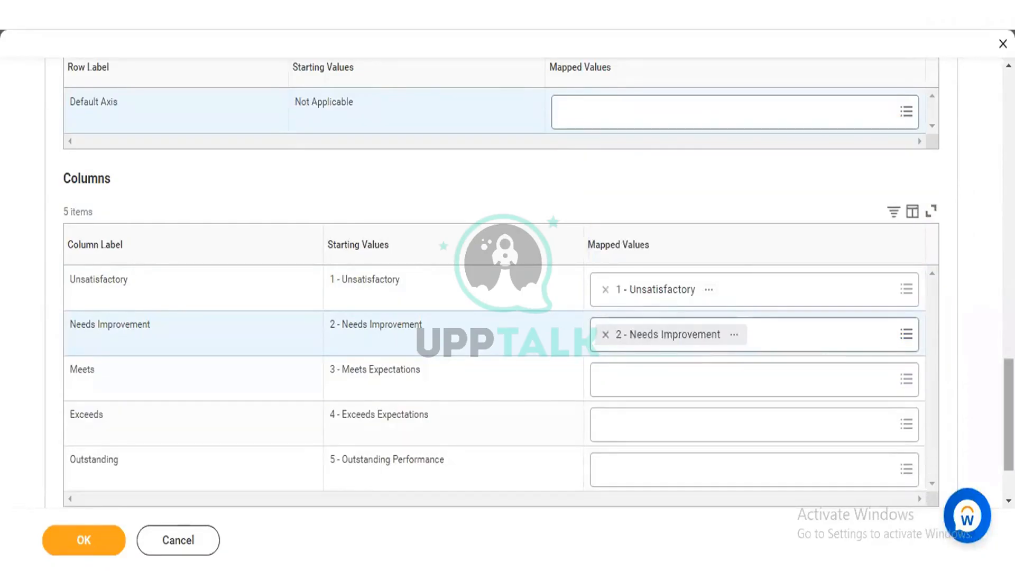
Step: Review the calibration program's settings from the program name and nBox through to the row and column mapping tables
scroll(508, 285, "up", 10)
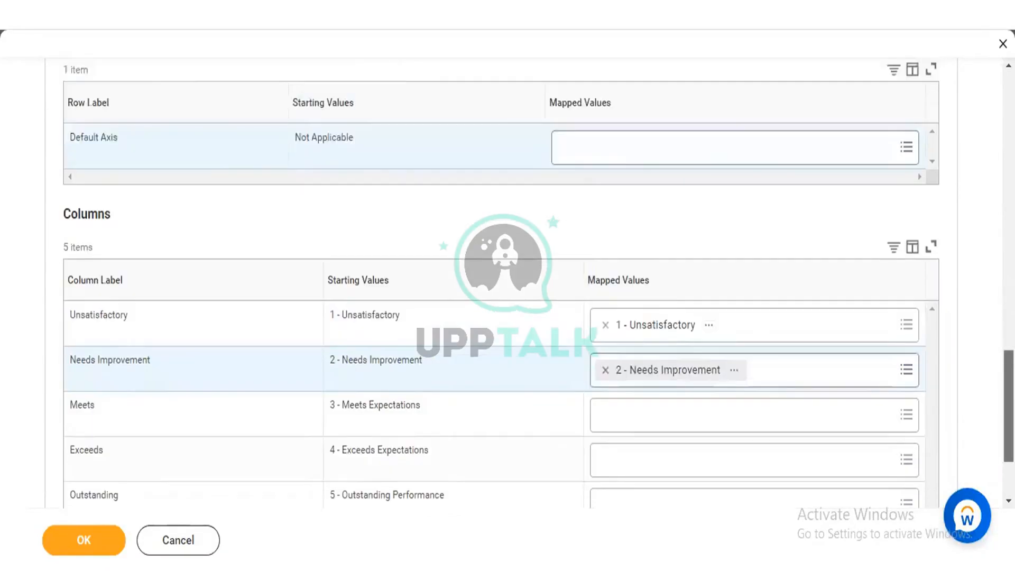
scroll(507, 285, "up", 3)
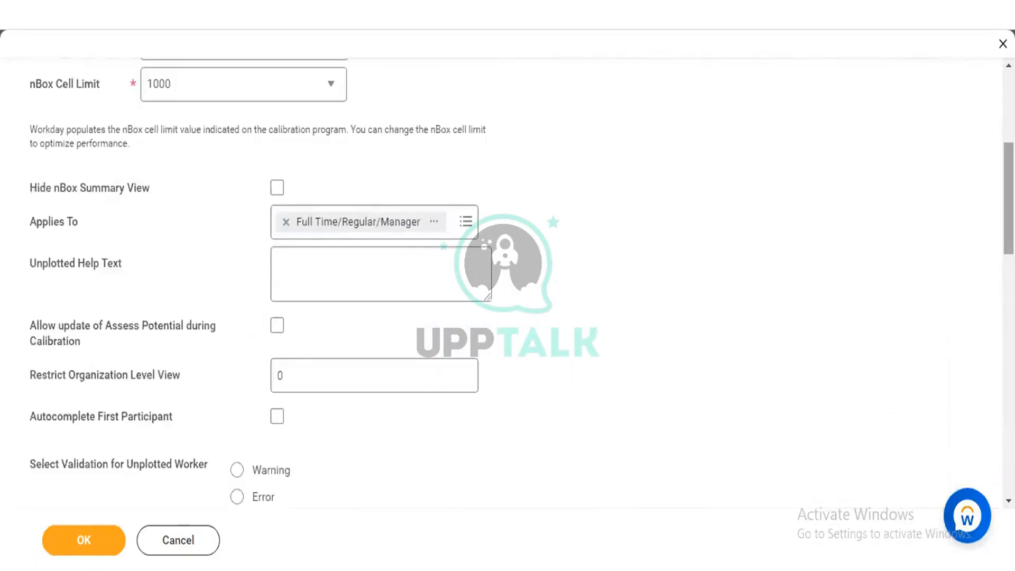
scroll(507, 286, "up", 1)
scroll(962, 227, "up", 6)
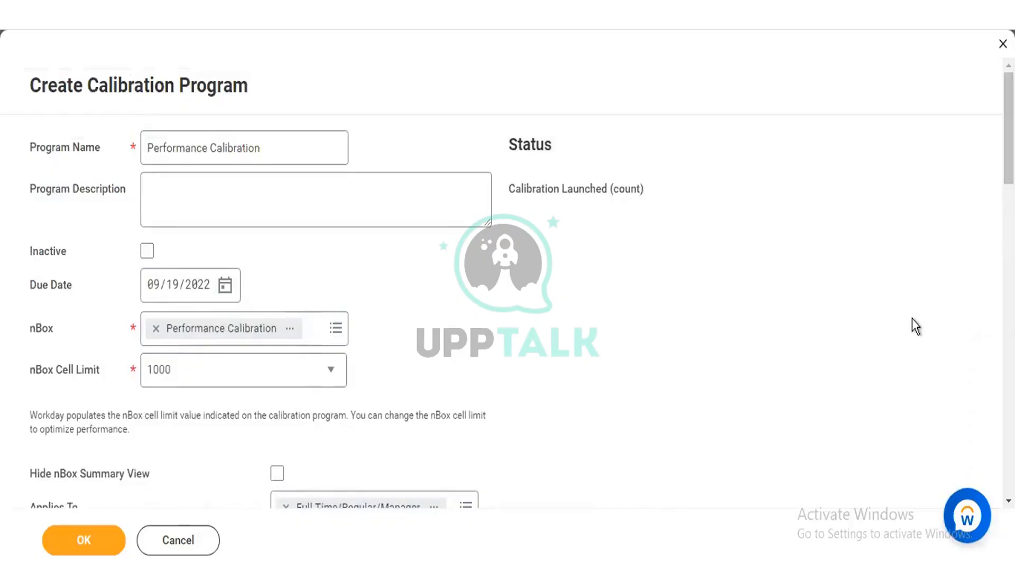
scroll(507, 286, "down", 10)
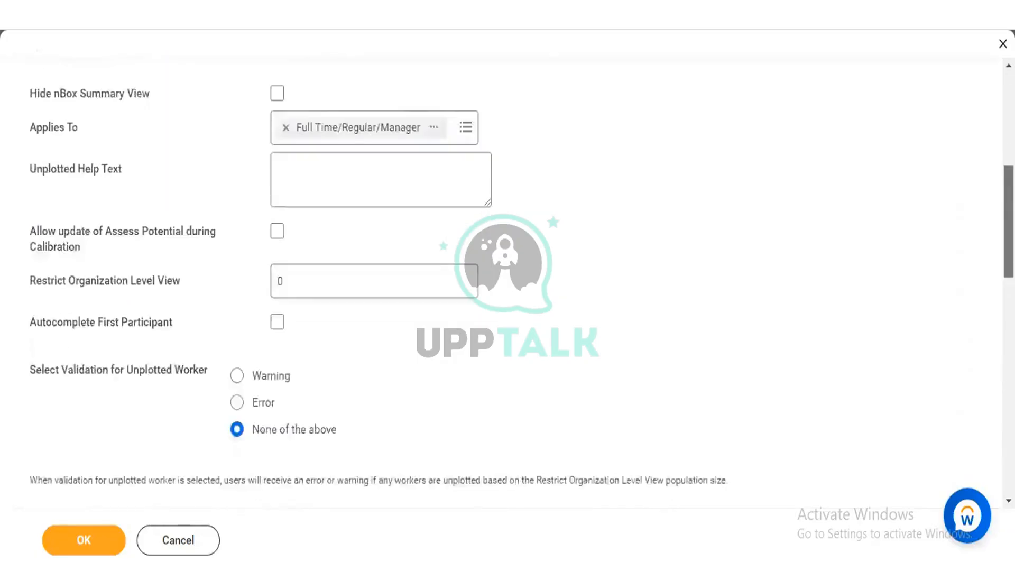
scroll(508, 285, "down", 3)
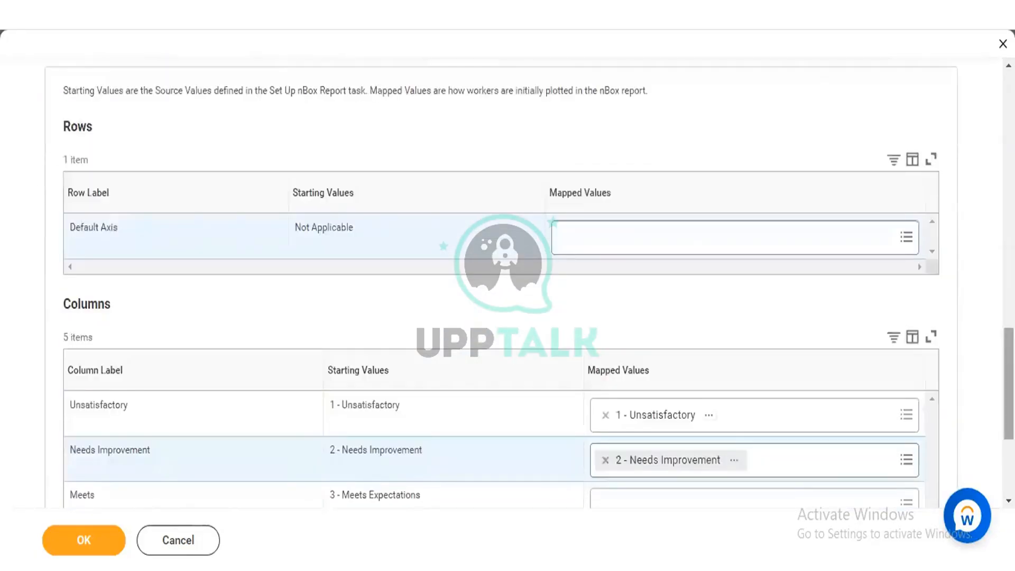
scroll(373, 393, "down", 2)
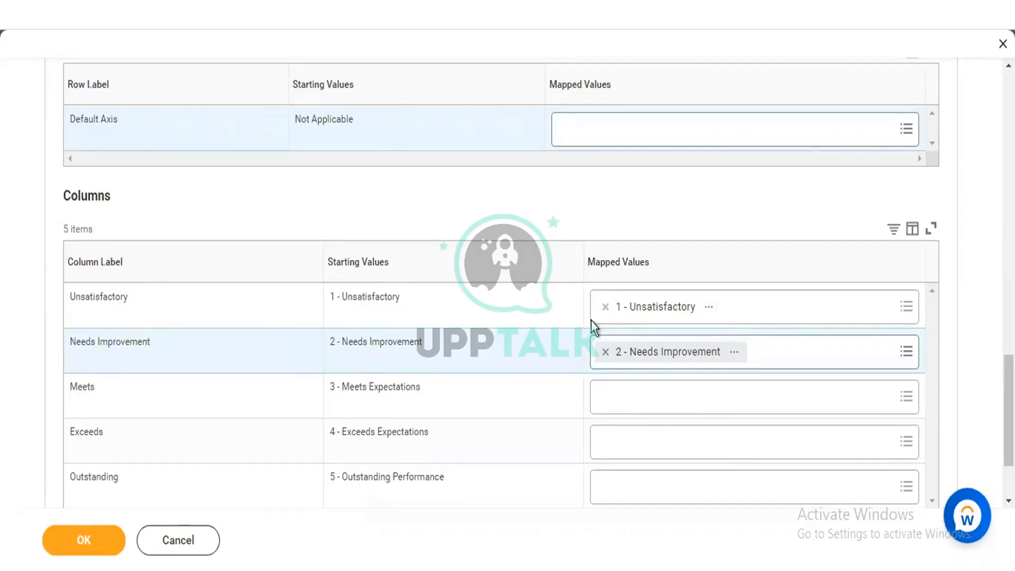
Step: Replace the Unsatisfactory column's mapped value with 1 - Underperformed from the 3 - Point Scale
left_click(606, 307)
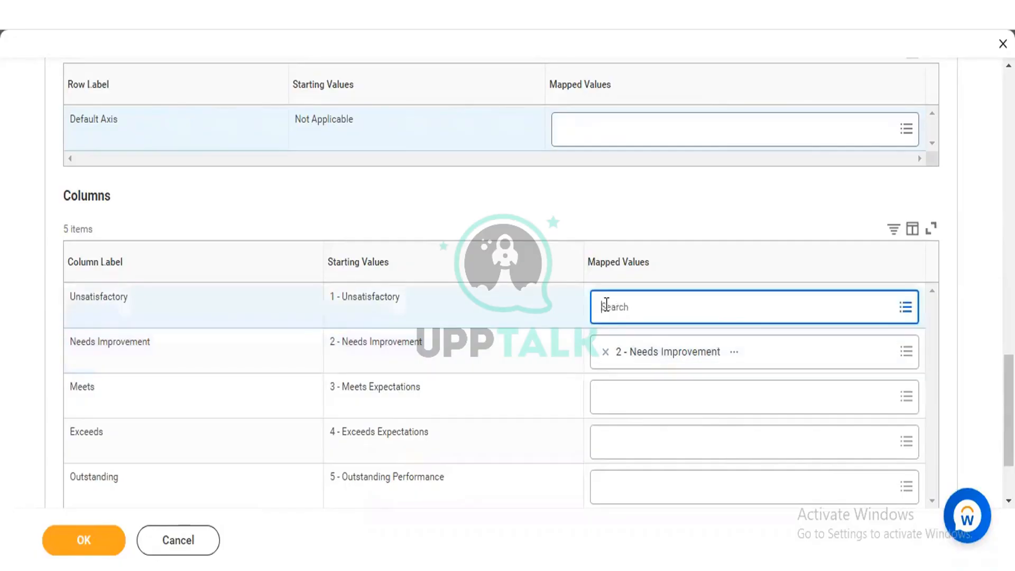
left_click(606, 305)
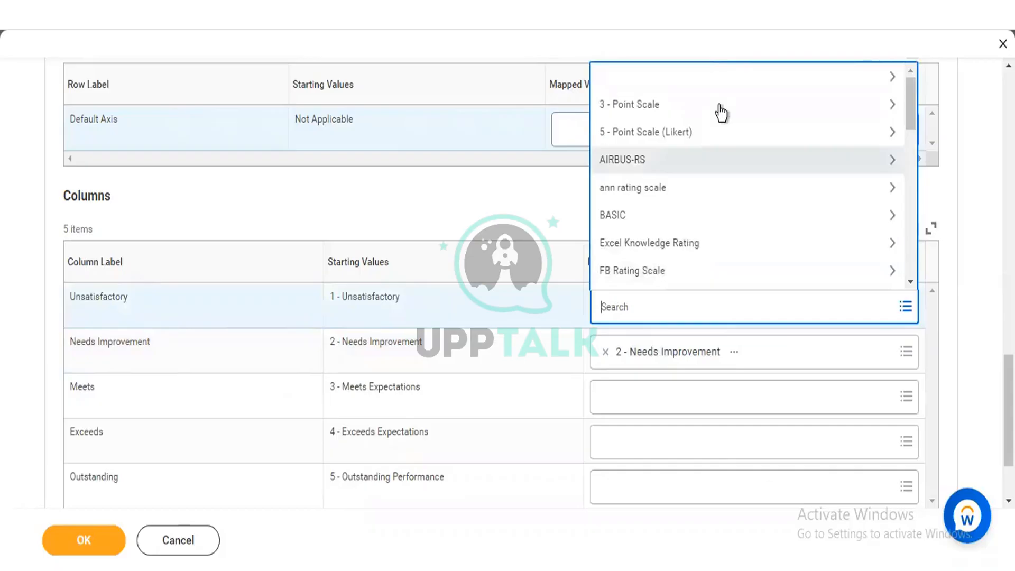
left_click(893, 105)
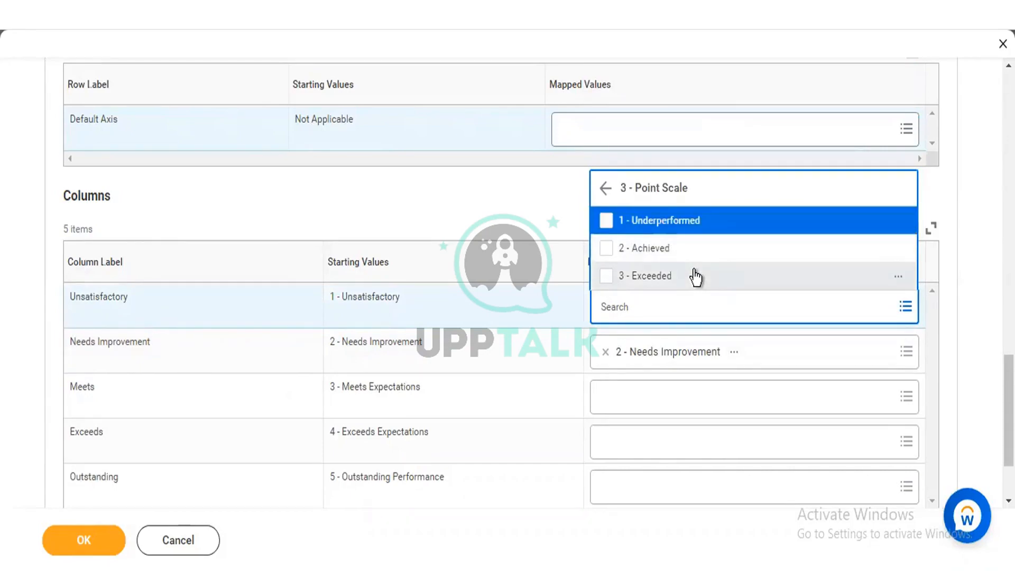
left_click(607, 222)
left_click(503, 177)
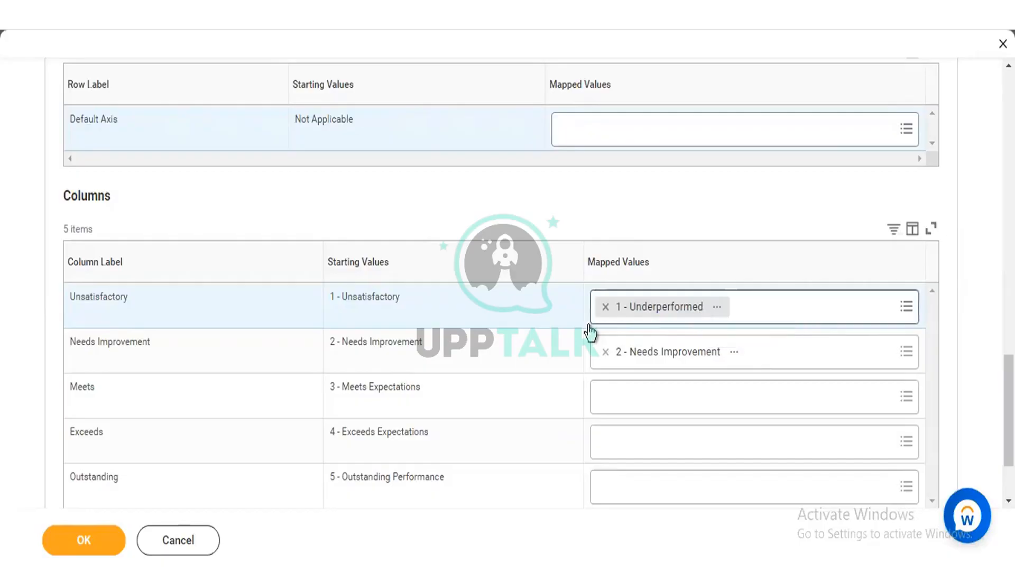
Step: Remove the Unsatisfactory column's mapped value and look through the available rating scales without choosing one
left_click(605, 307)
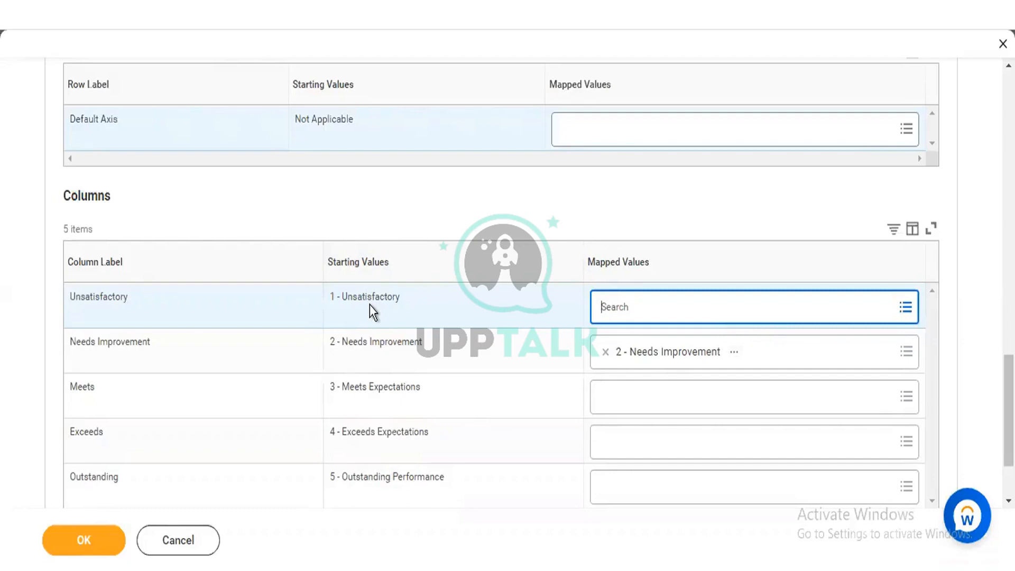
left_click(622, 308)
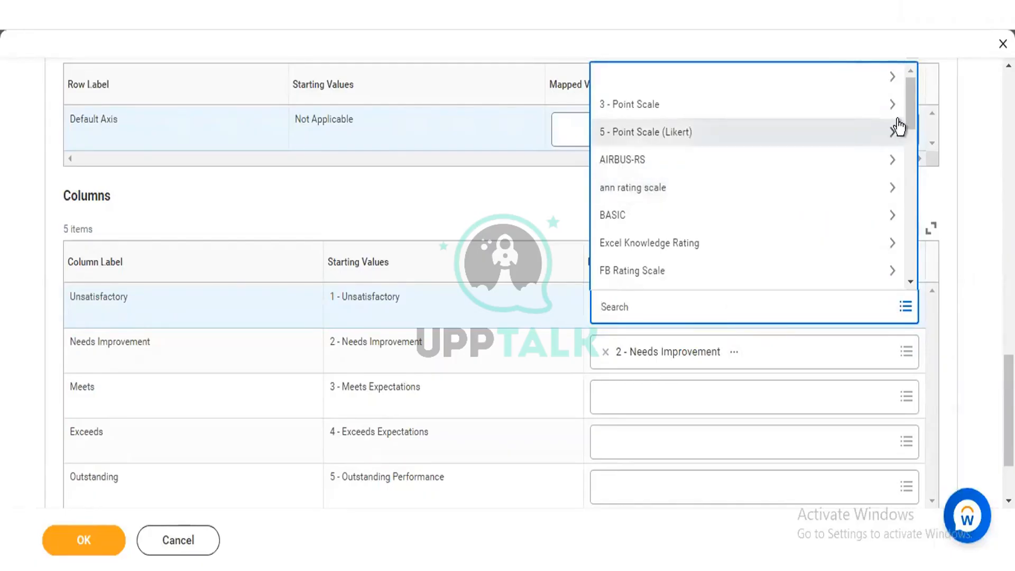
left_click_drag(909, 105, 907, 182)
scroll(903, 79, "up", 10)
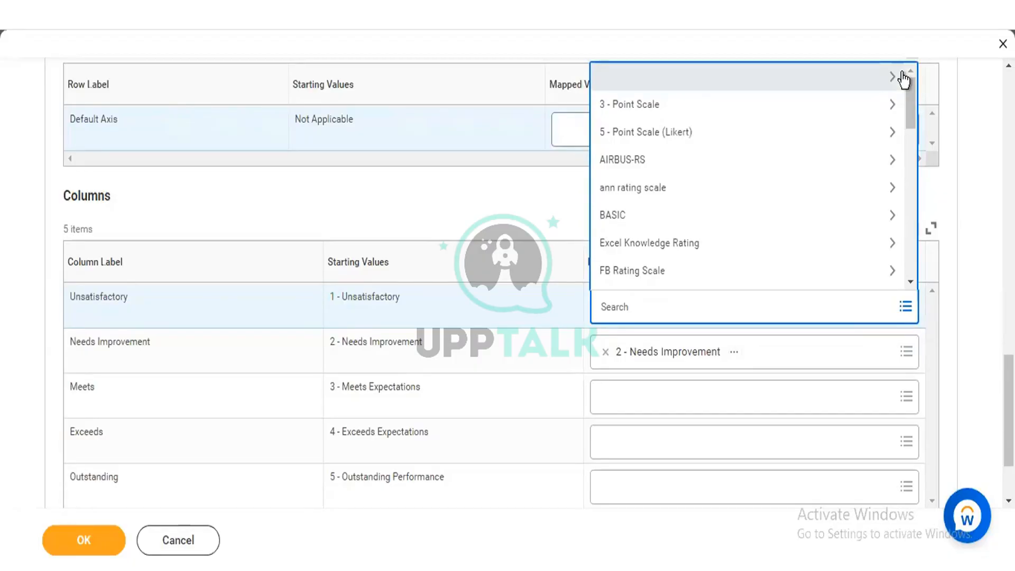
left_click(904, 79)
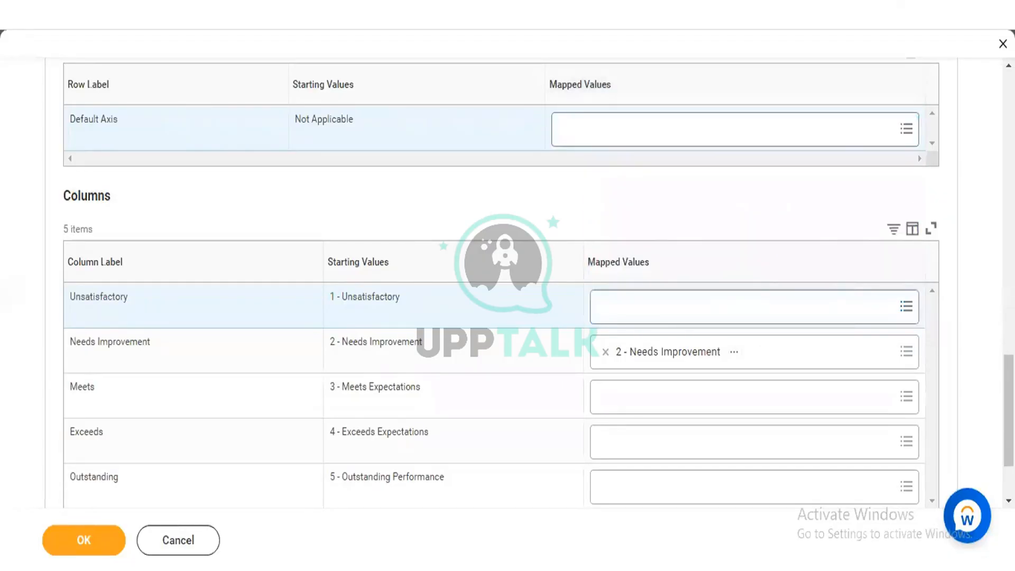
Step: Examine the program's due date, nBox, Applies To, unplotted worker validation and target percentage population validation settings again
left_click_drag(1008, 410, 1008, 134)
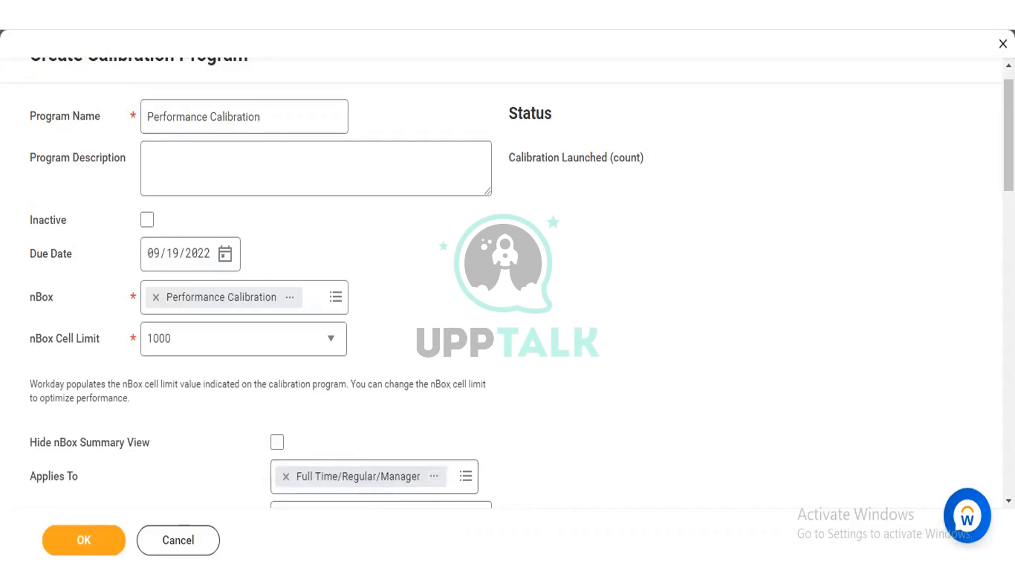
left_click_drag(1009, 135, 1008, 232)
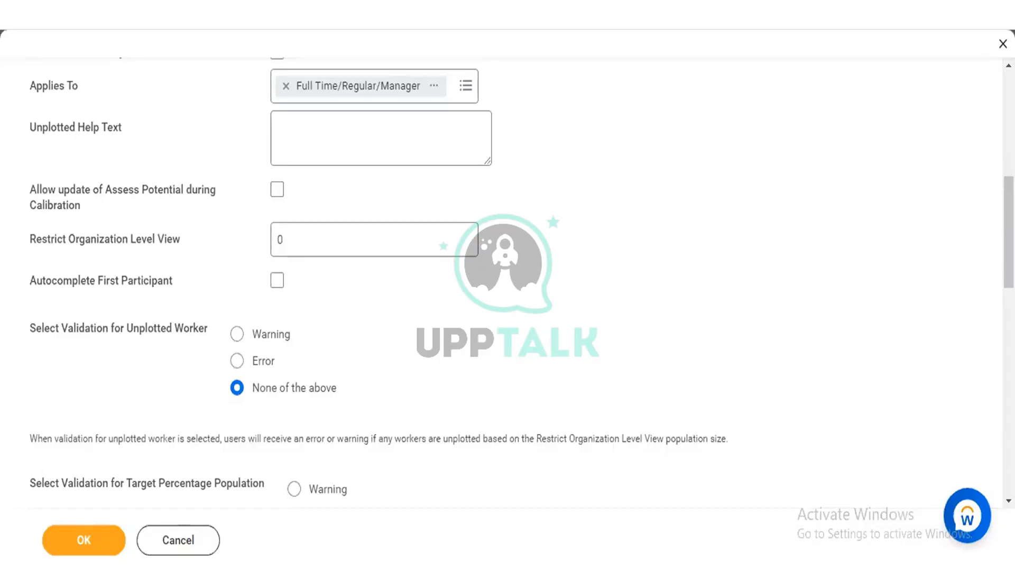
scroll(507, 285, "down", 4)
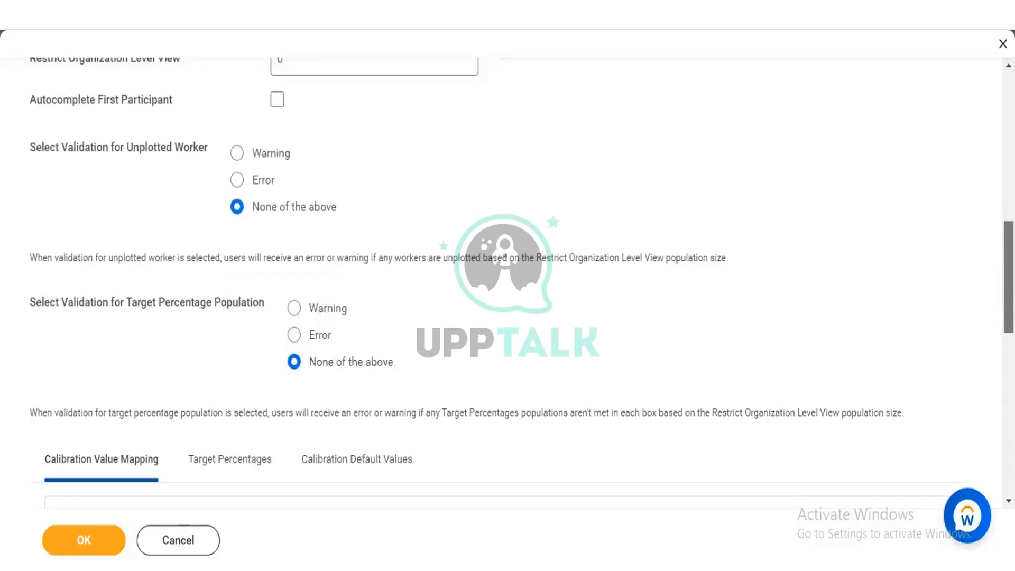
scroll(508, 286, "down", 4)
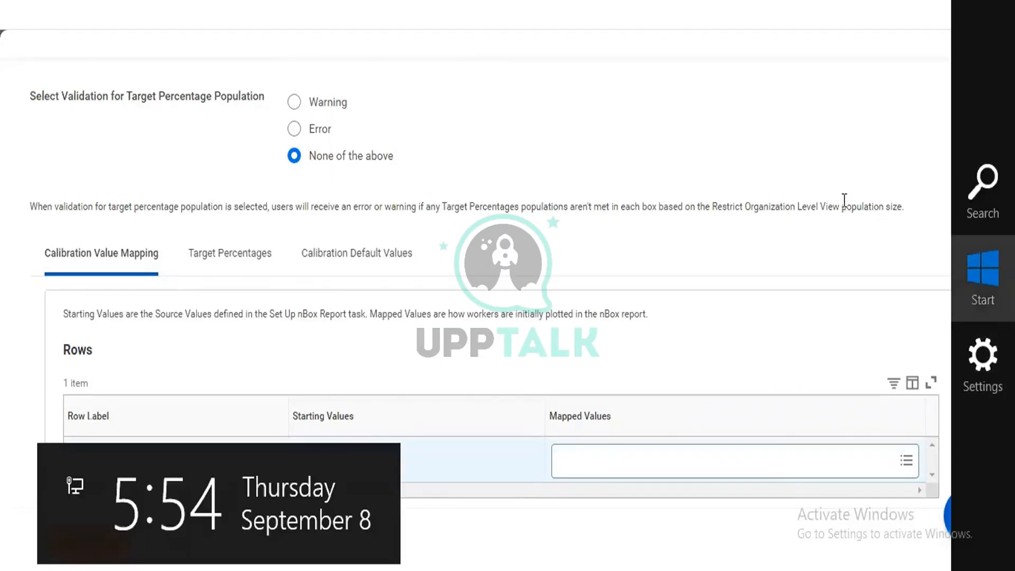
scroll(507, 280, "down", 5)
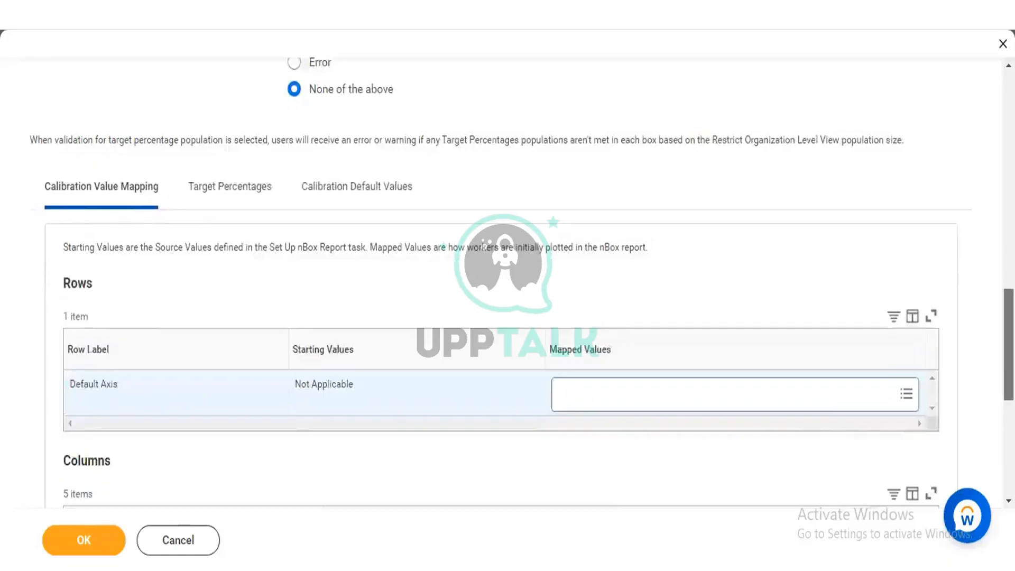
Step: Map the Default Axis row to the value Not Applicable
scroll(752, 260, "down", 3)
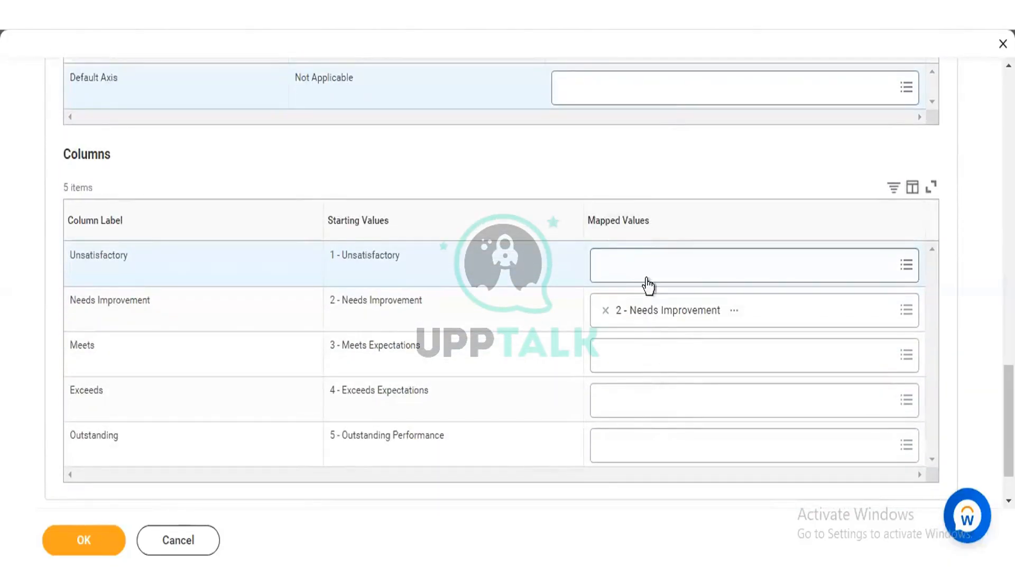
left_click(648, 98)
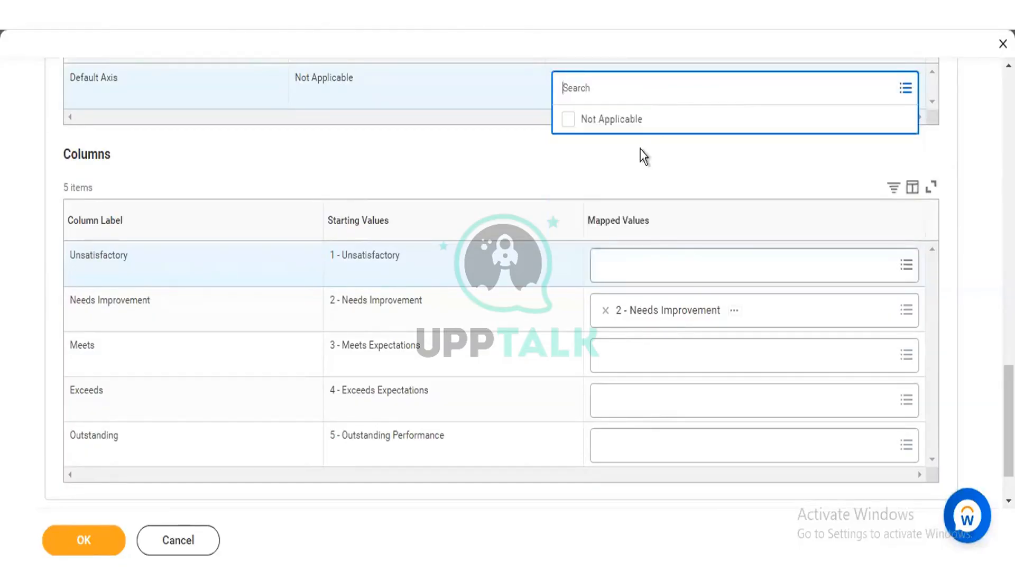
left_click(626, 117)
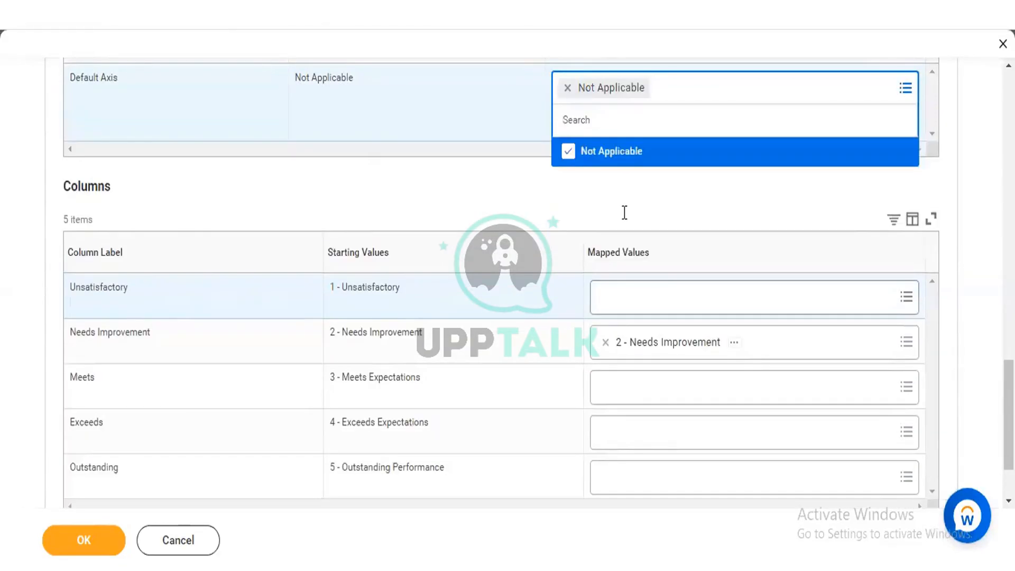
left_click(588, 273)
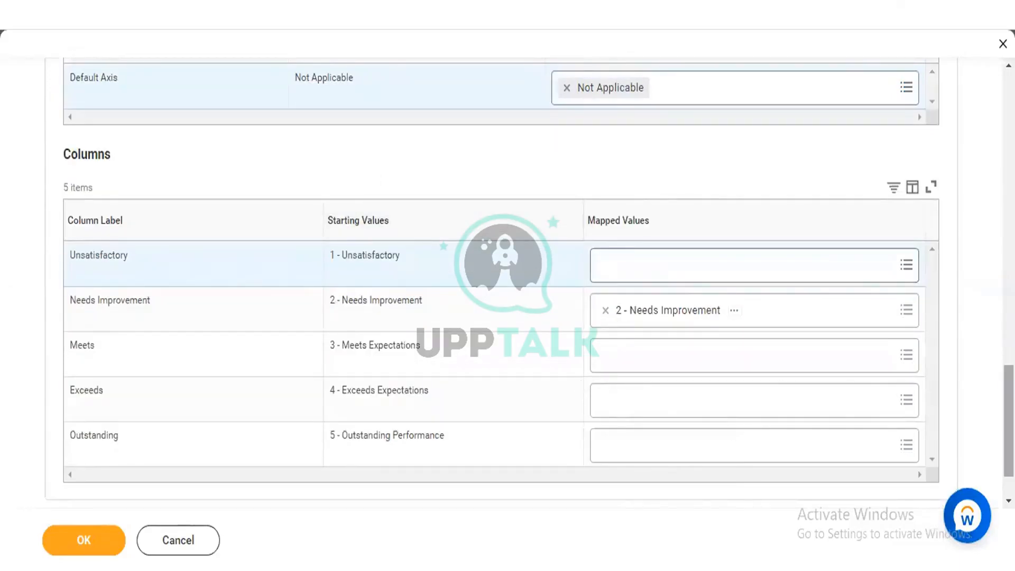
Step: Examine the Target Percentages for each nBox box and the Calibration Default Values for the row and column
scroll(192, 243, "up", 5)
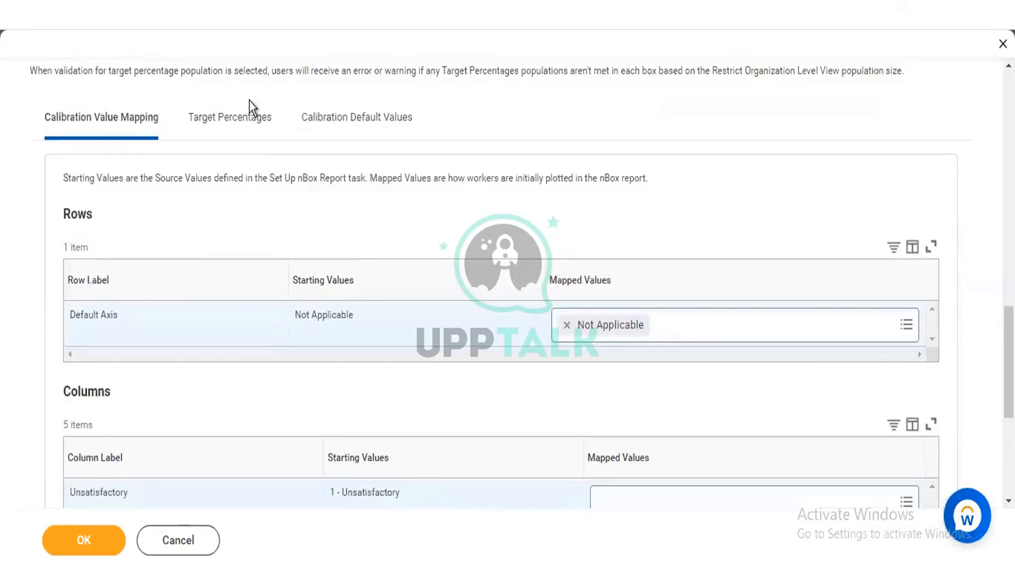
left_click(245, 119)
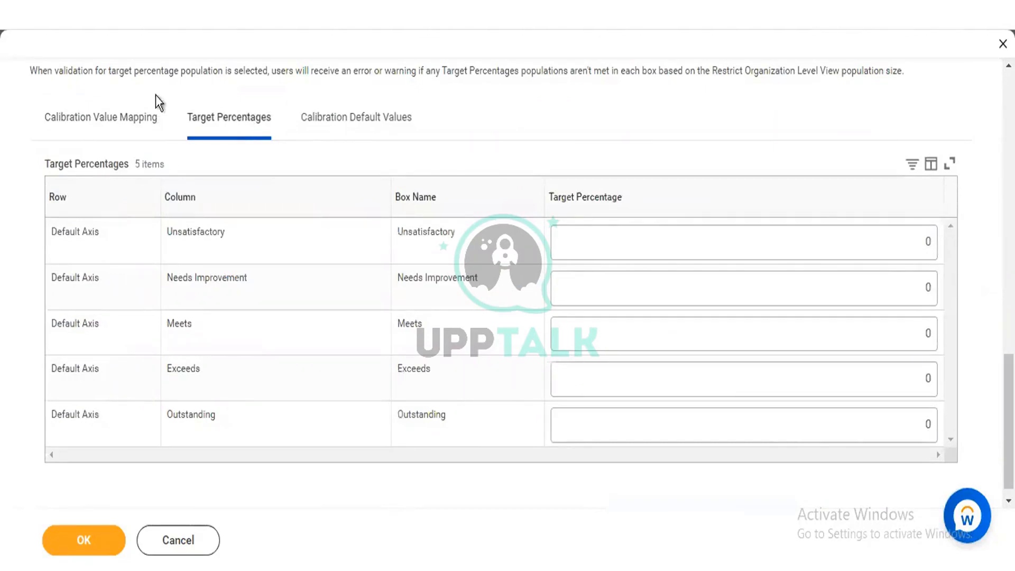
left_click(340, 131)
left_click(306, 127)
left_click(343, 123)
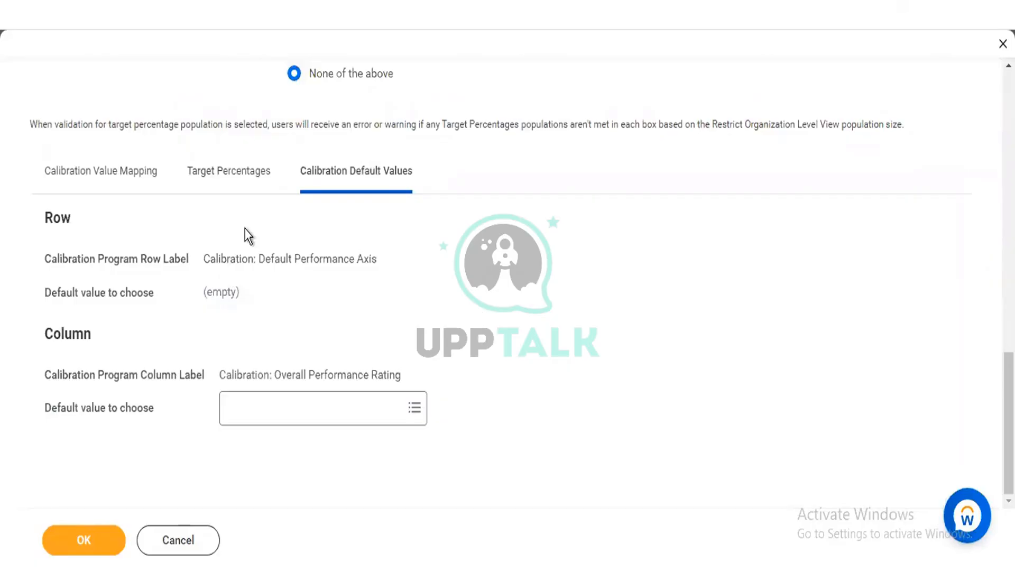